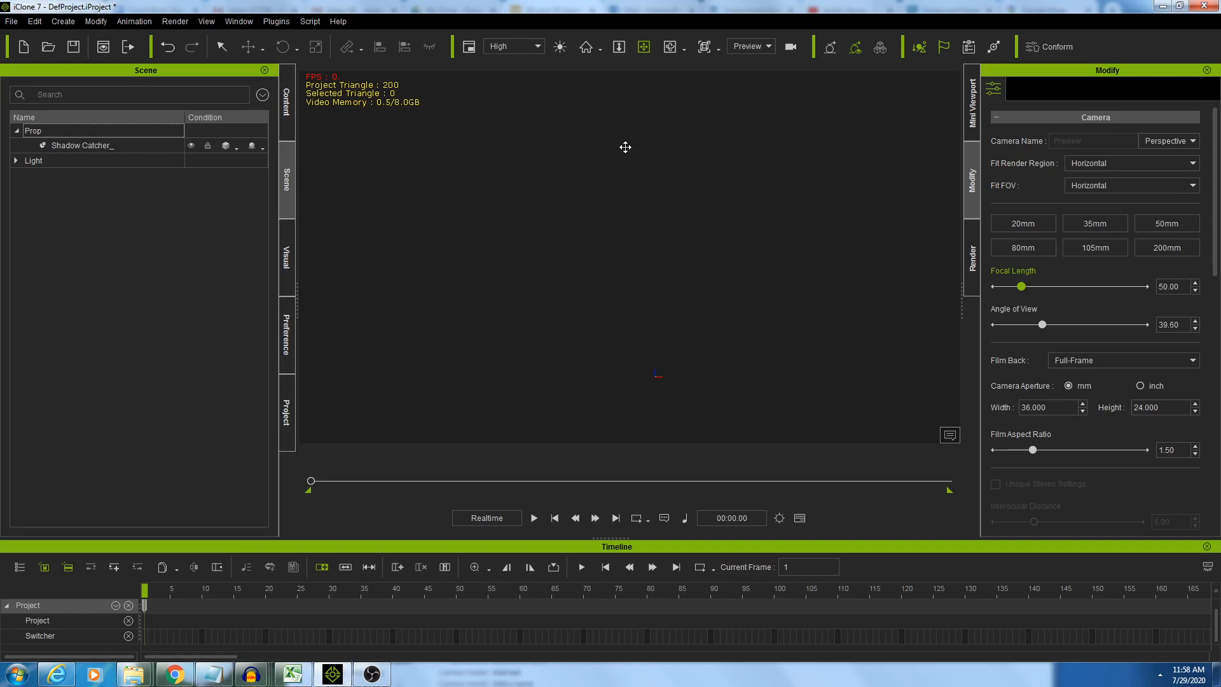
# Add the Deep Flow water template from the content library to the empty scene
pyautogui.click(289, 116)
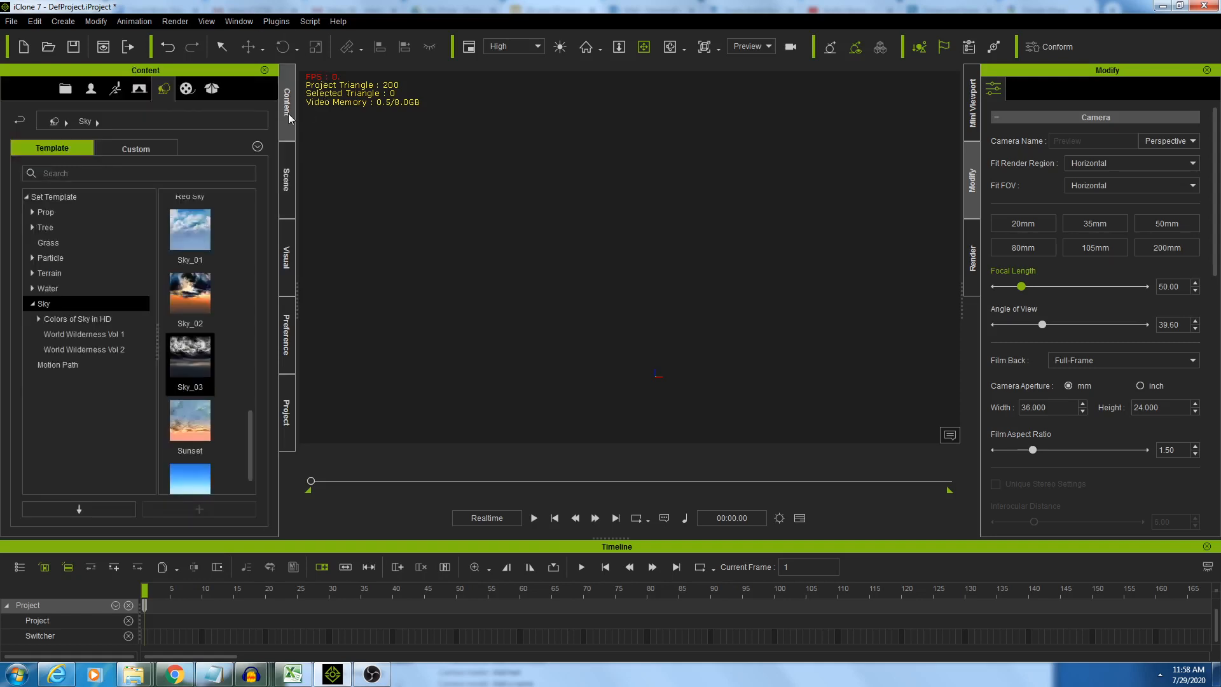
pyautogui.click(45, 291)
pyautogui.click(32, 288)
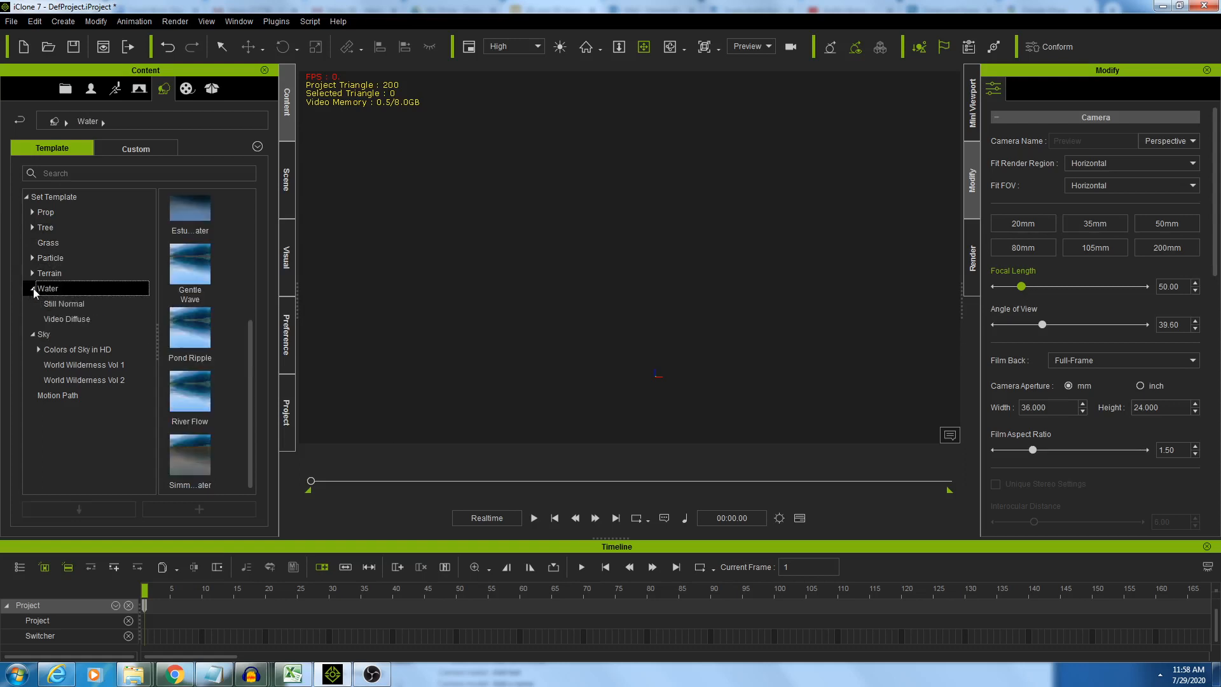
pyautogui.moveTo(254, 345); pyautogui.dragTo(263, 279)
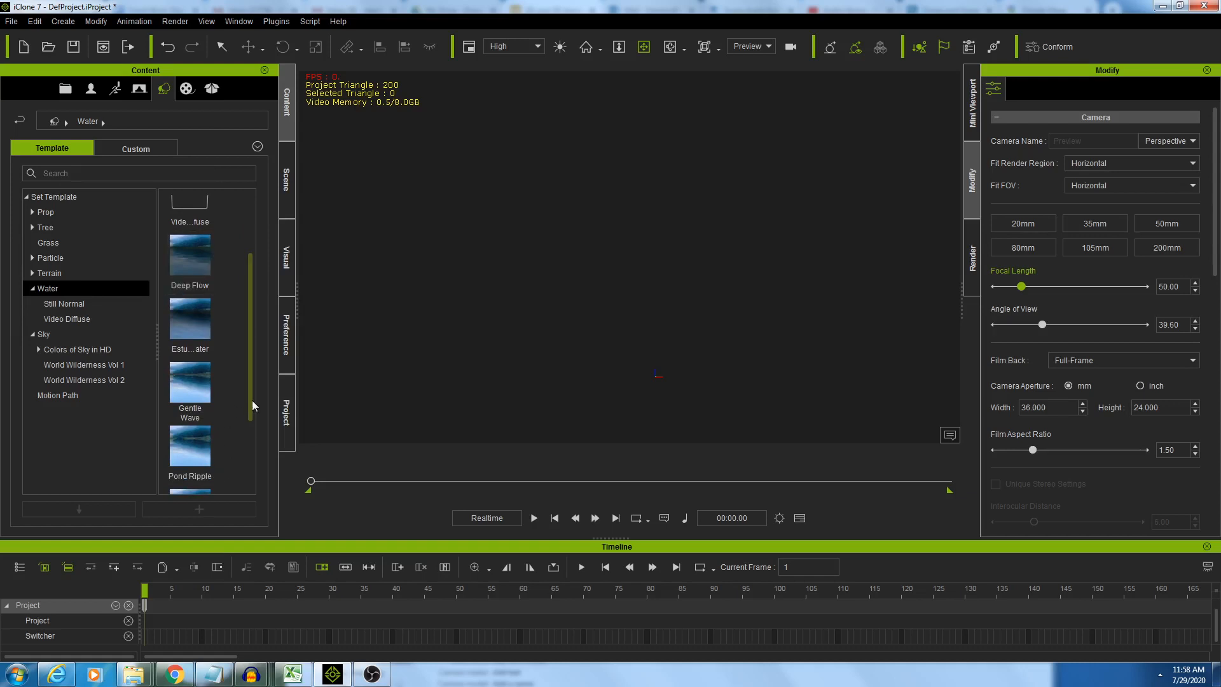
pyautogui.moveTo(252, 405); pyautogui.dragTo(261, 375)
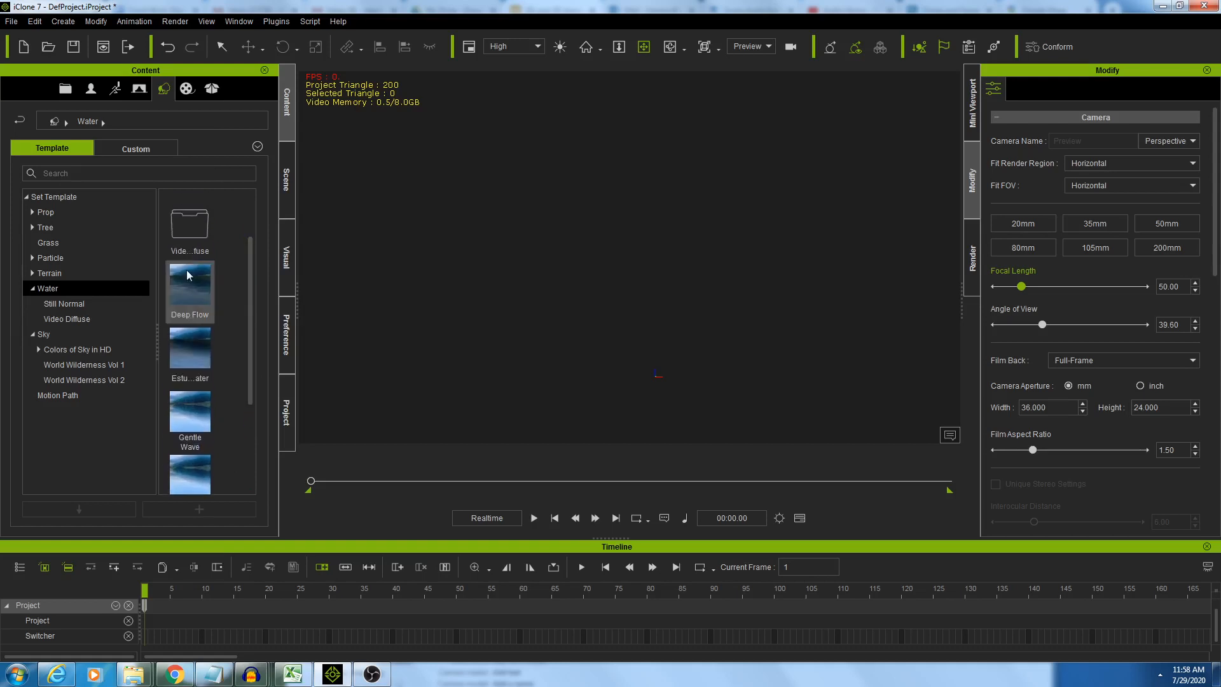
pyautogui.doubleClick(189, 289)
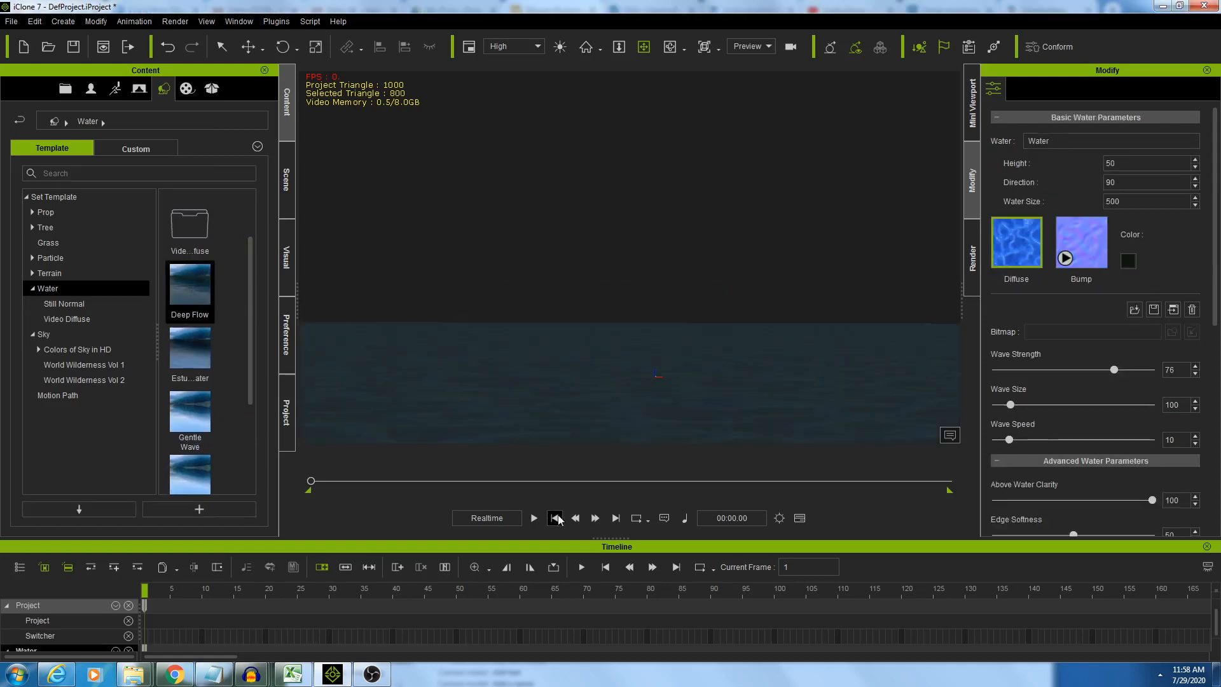
# Play the animation to examine the water's motion and light reflections, and return to the start
pyautogui.click(534, 518)
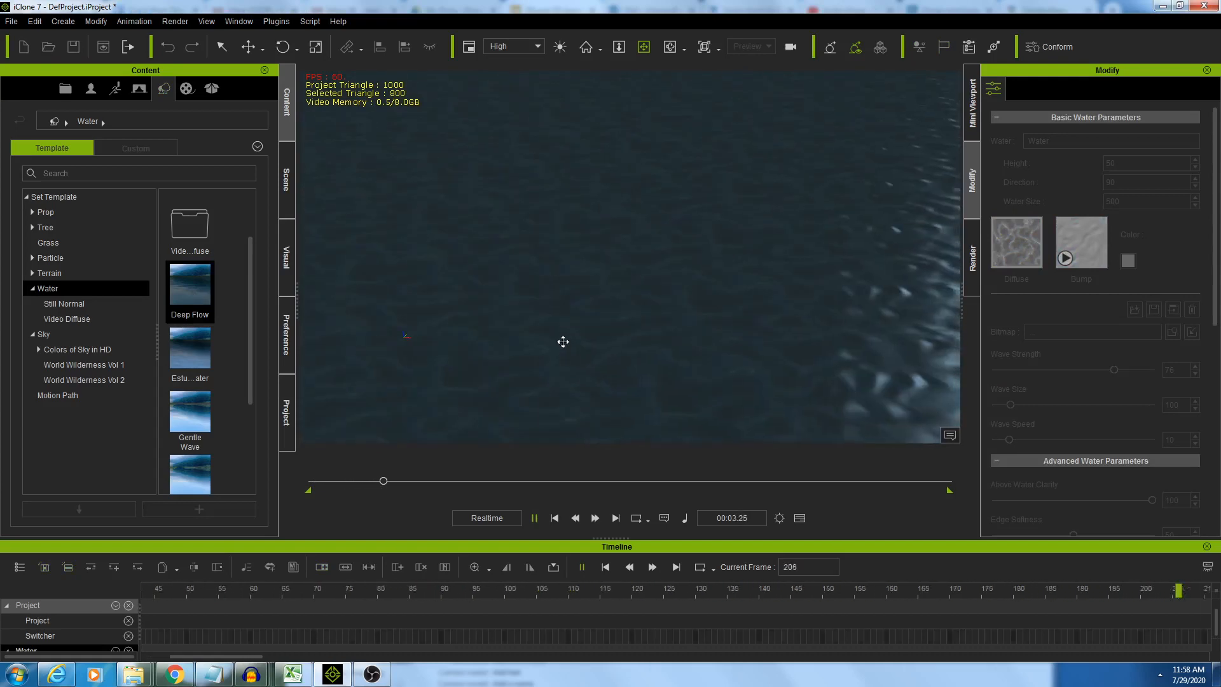
pyautogui.moveTo(564, 341); pyautogui.dragTo(776, 210, button='right')
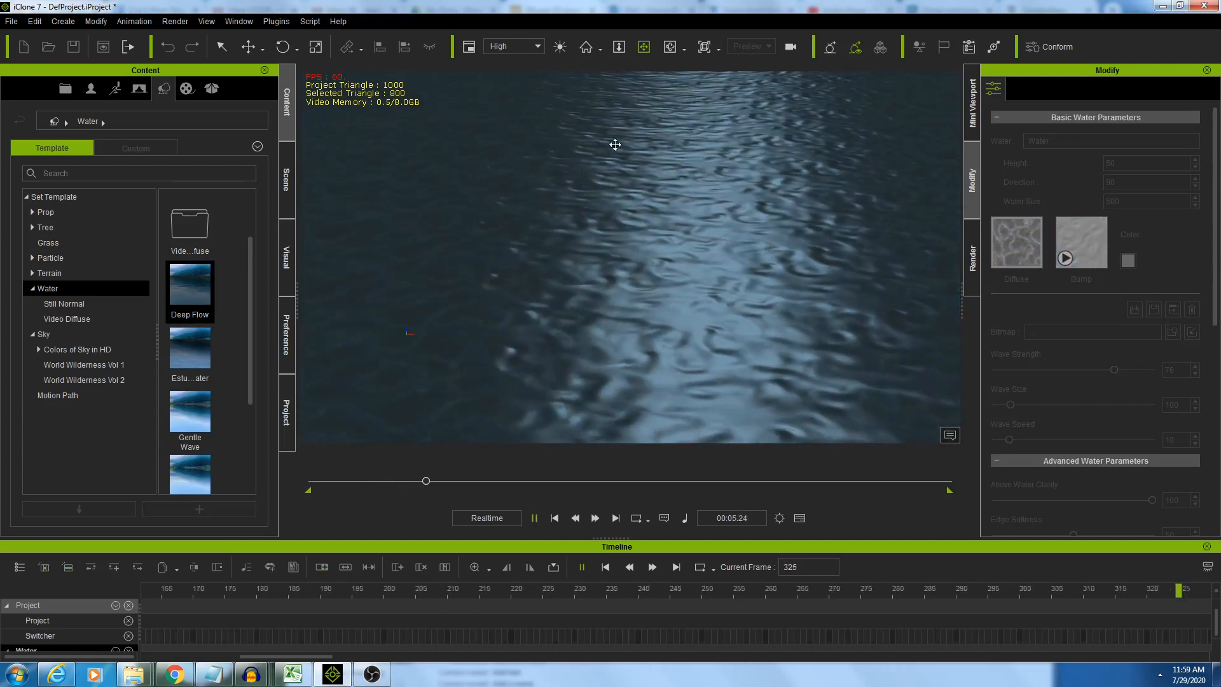
pyautogui.moveTo(717, 291); pyautogui.dragTo(752, 264, button='right')
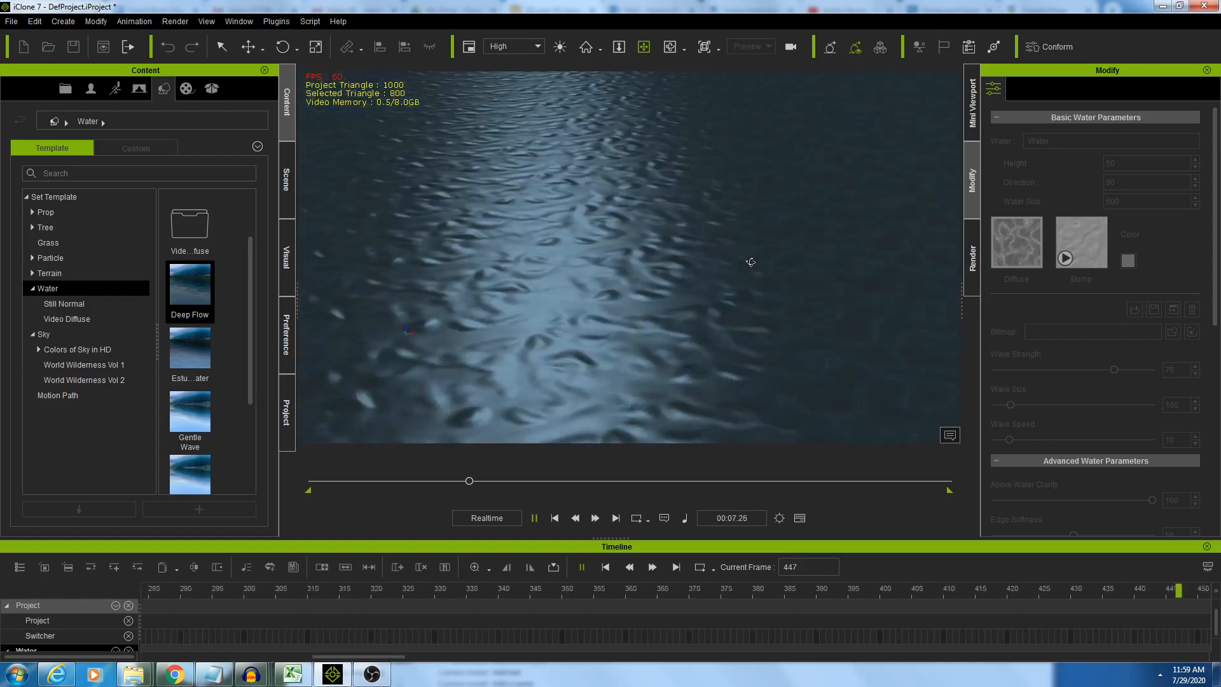
pyautogui.click(555, 518)
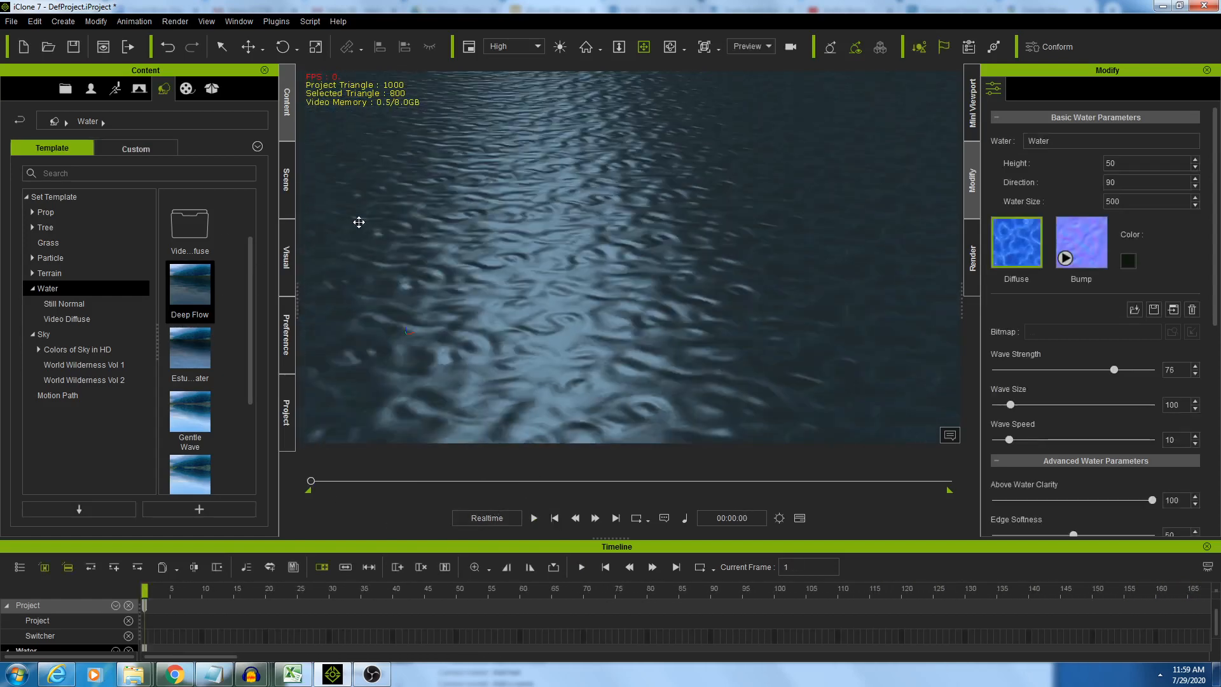
# Add the Sky_03 sky template above the water and preview the scene in playback
pyautogui.click(45, 335)
pyautogui.moveTo(251, 265); pyautogui.dragTo(243, 377)
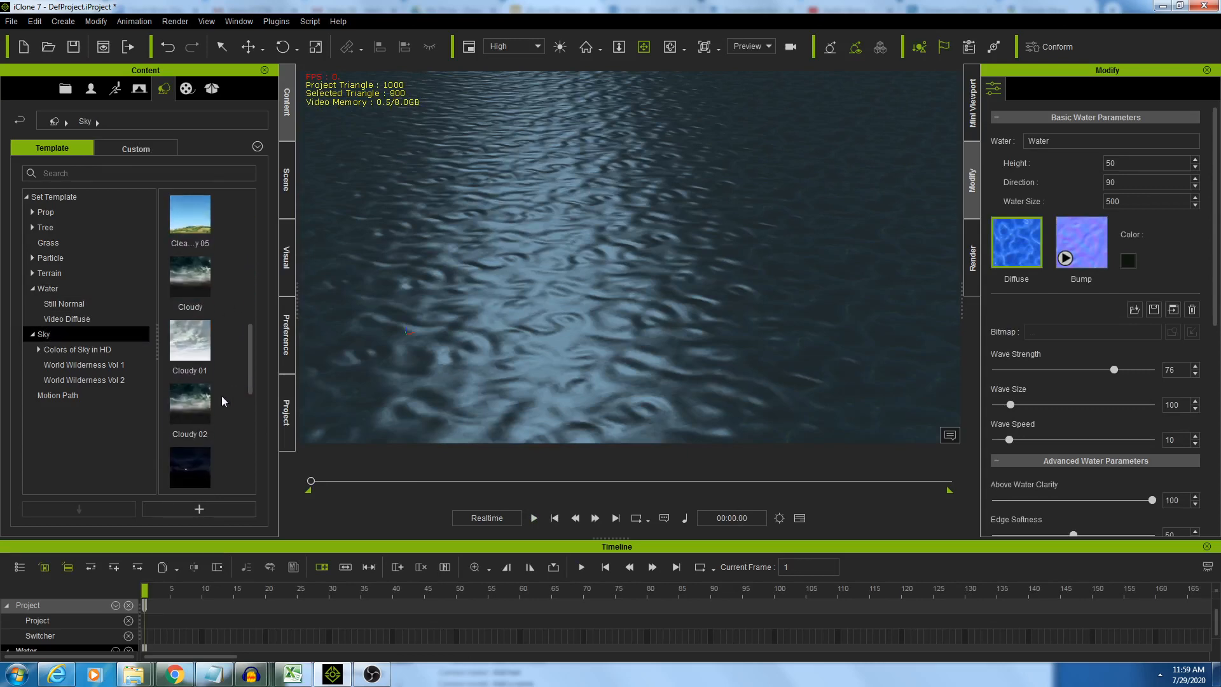
pyautogui.moveTo(190, 412)
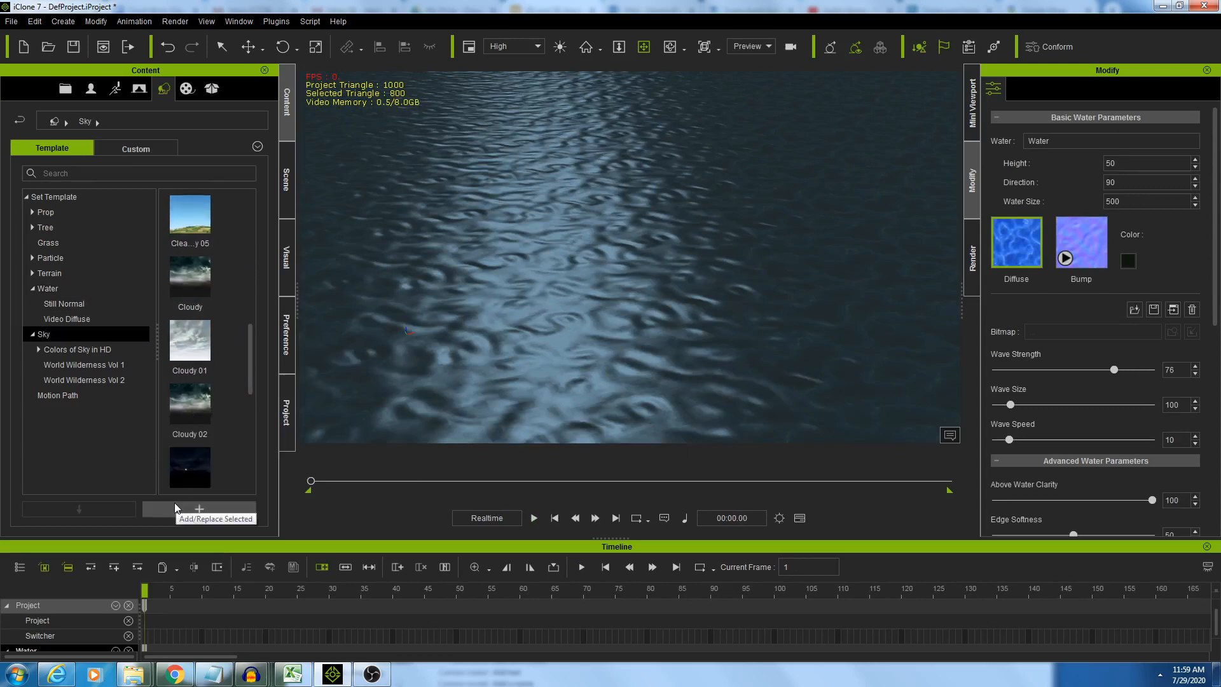
pyautogui.scroll(-5, 227, 455)
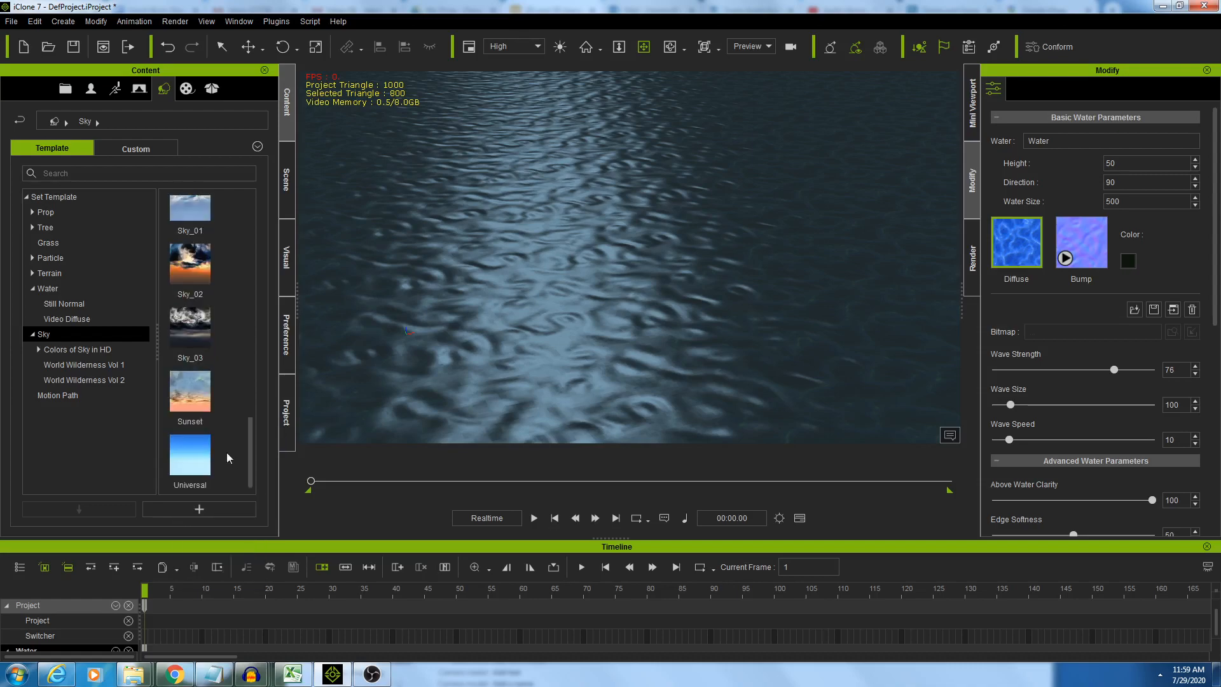
pyautogui.doubleClick(196, 334)
pyautogui.moveTo(663, 337); pyautogui.dragTo(697, 198, button='right')
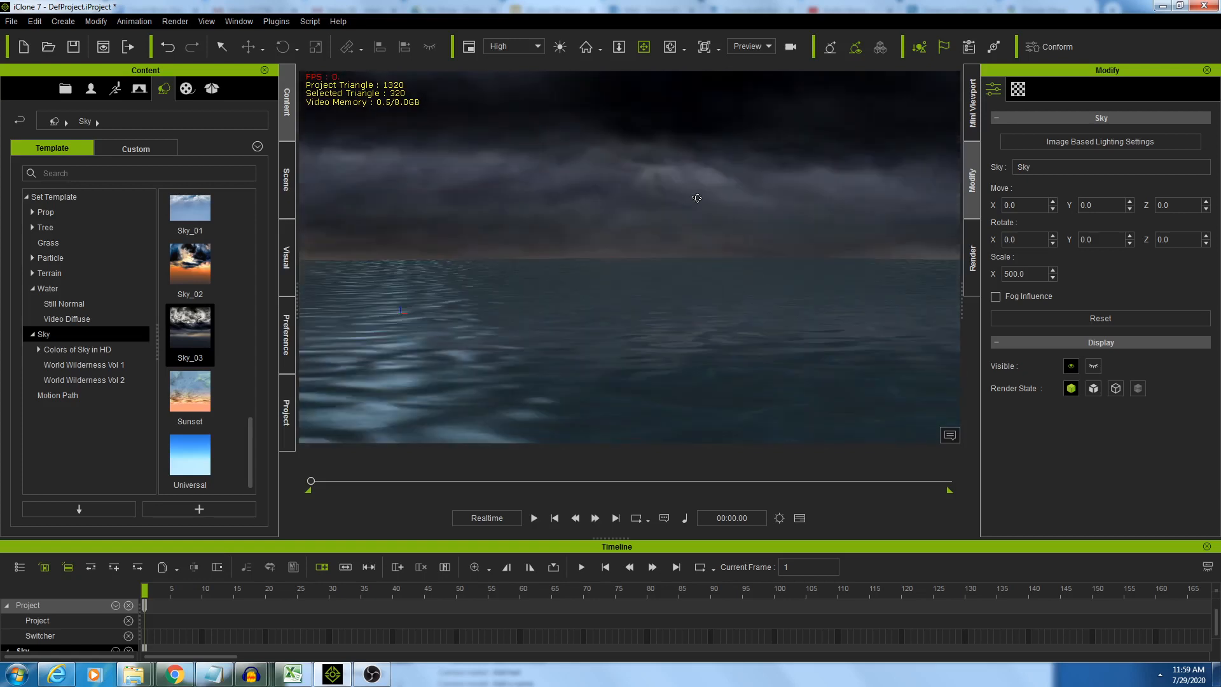
pyautogui.click(534, 518)
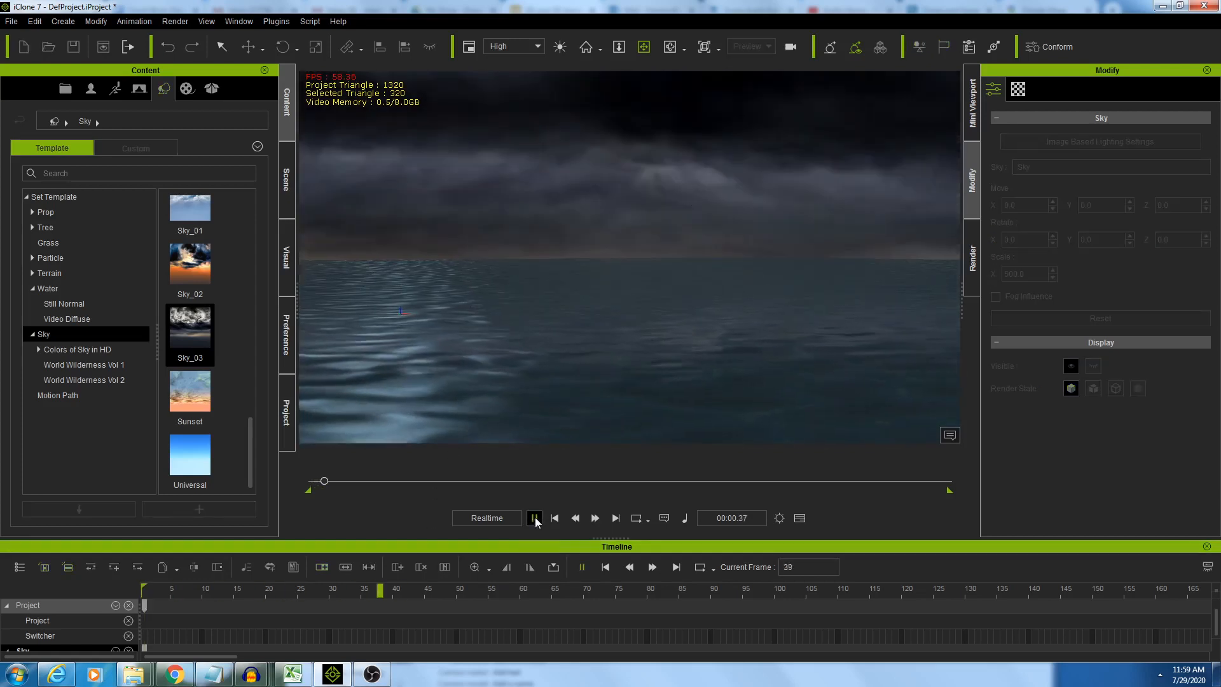
pyautogui.click(558, 519)
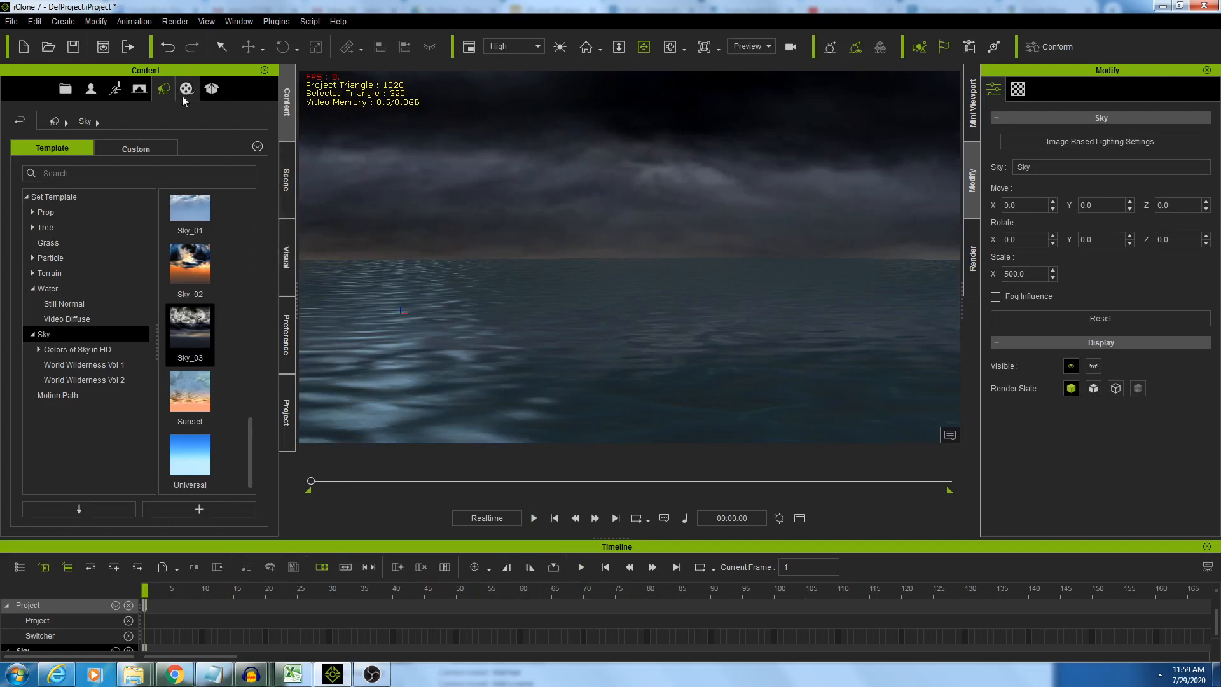
# Search the custom set content for "boat", add the boat3 prop to the scene and frame it in the view
pyautogui.click(138, 151)
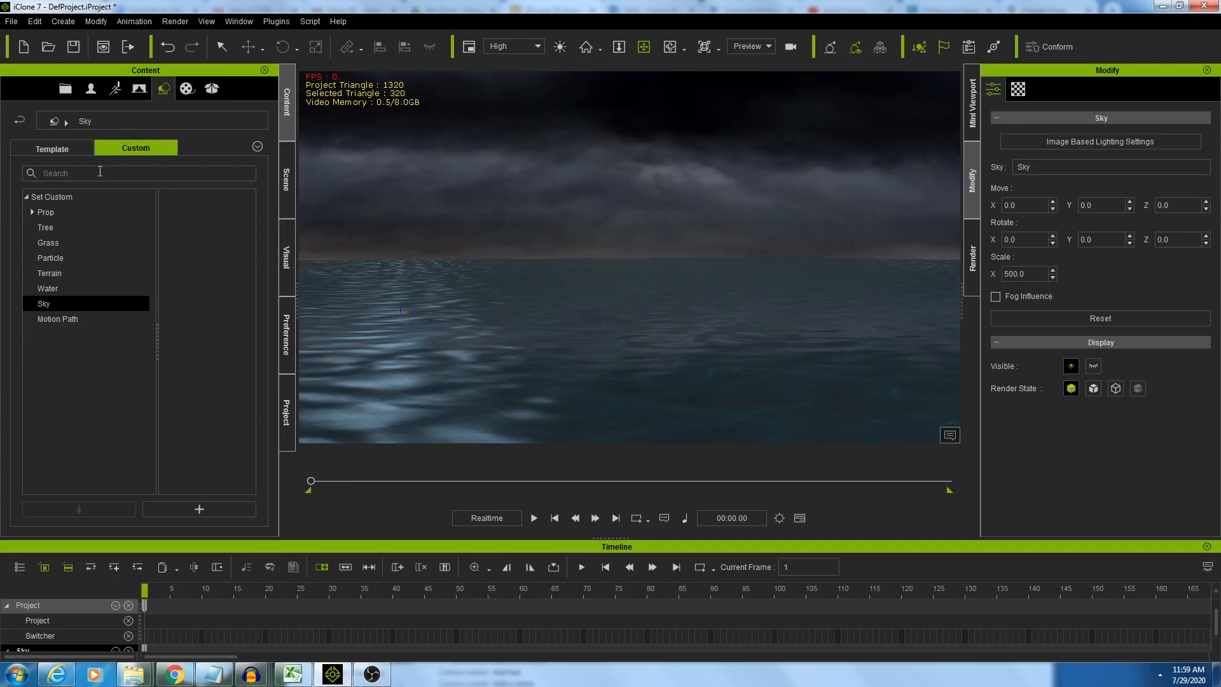
pyautogui.click(40, 197)
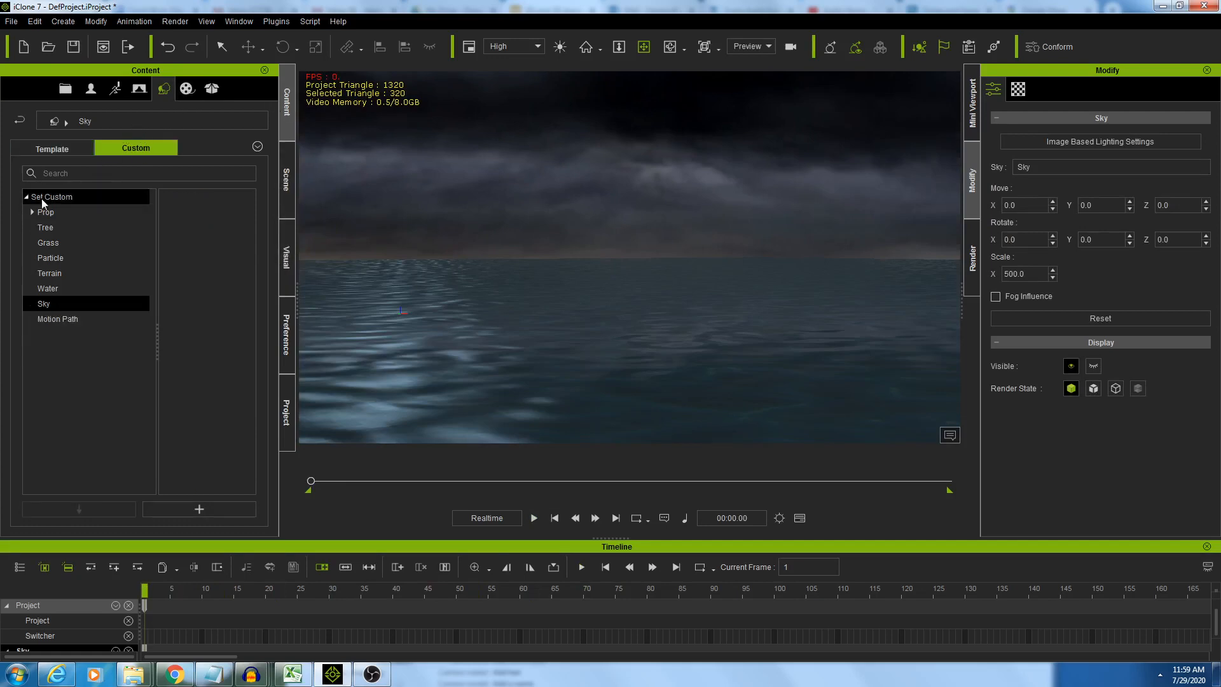
pyautogui.press('f')
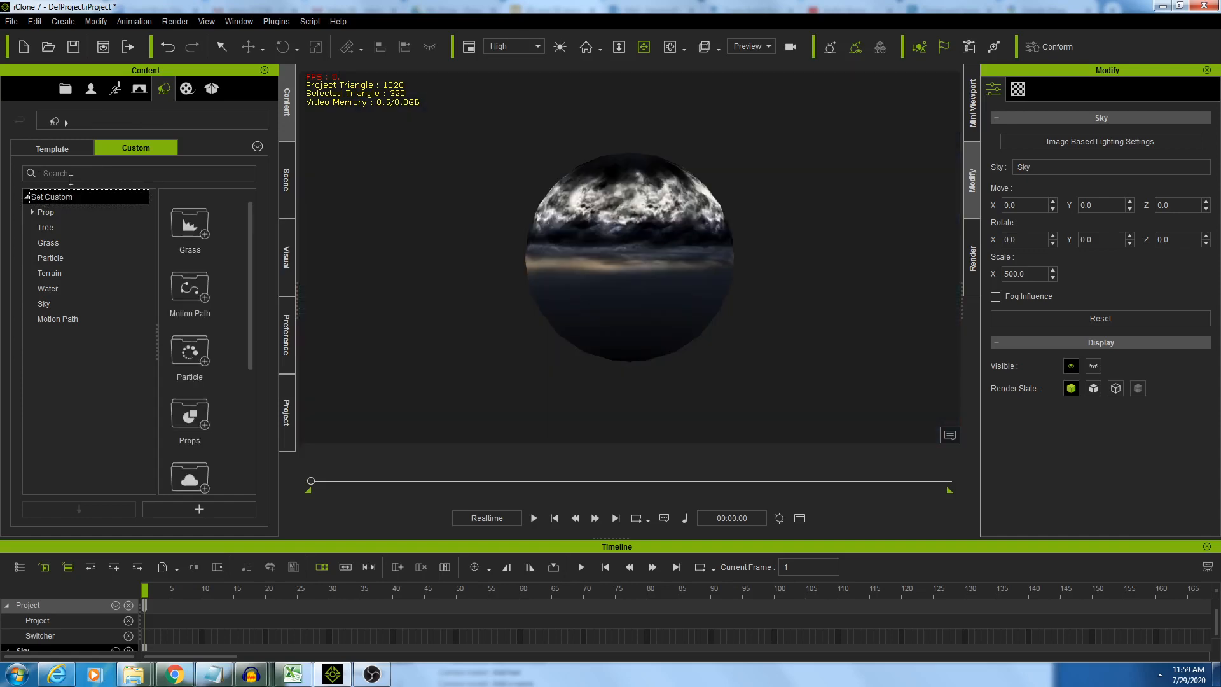
pyautogui.click(130, 171)
pyautogui.write('boat')
pyautogui.press('Return')
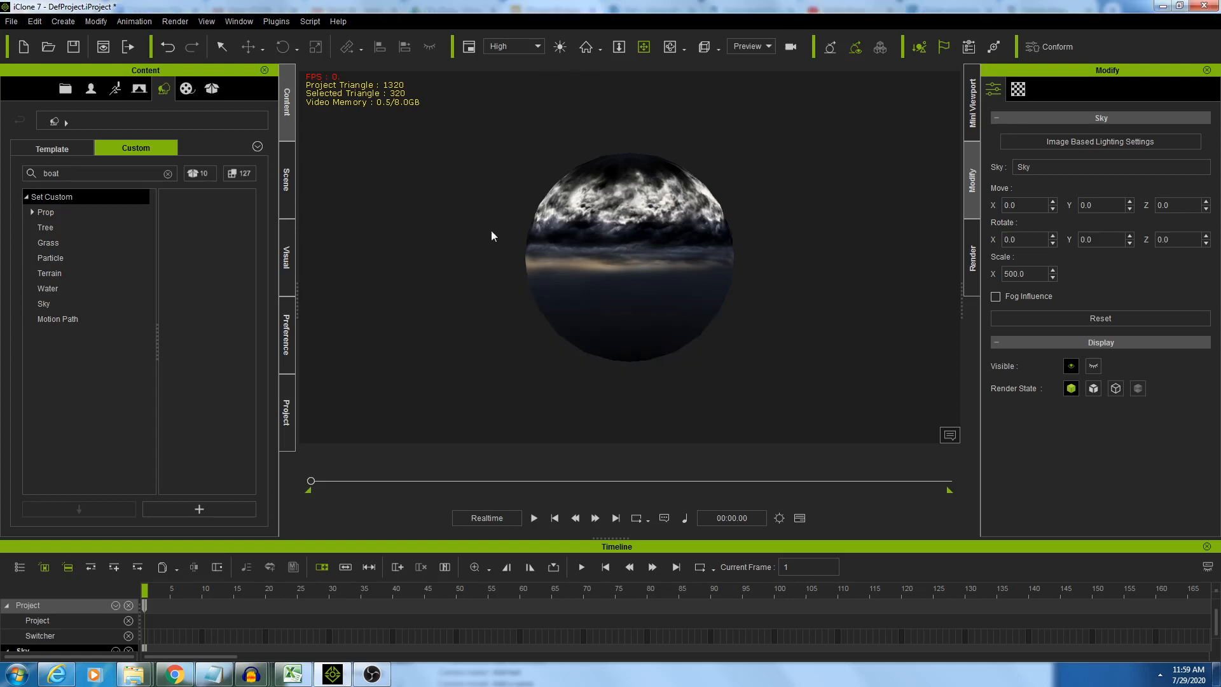
pyautogui.doubleClick(196, 287)
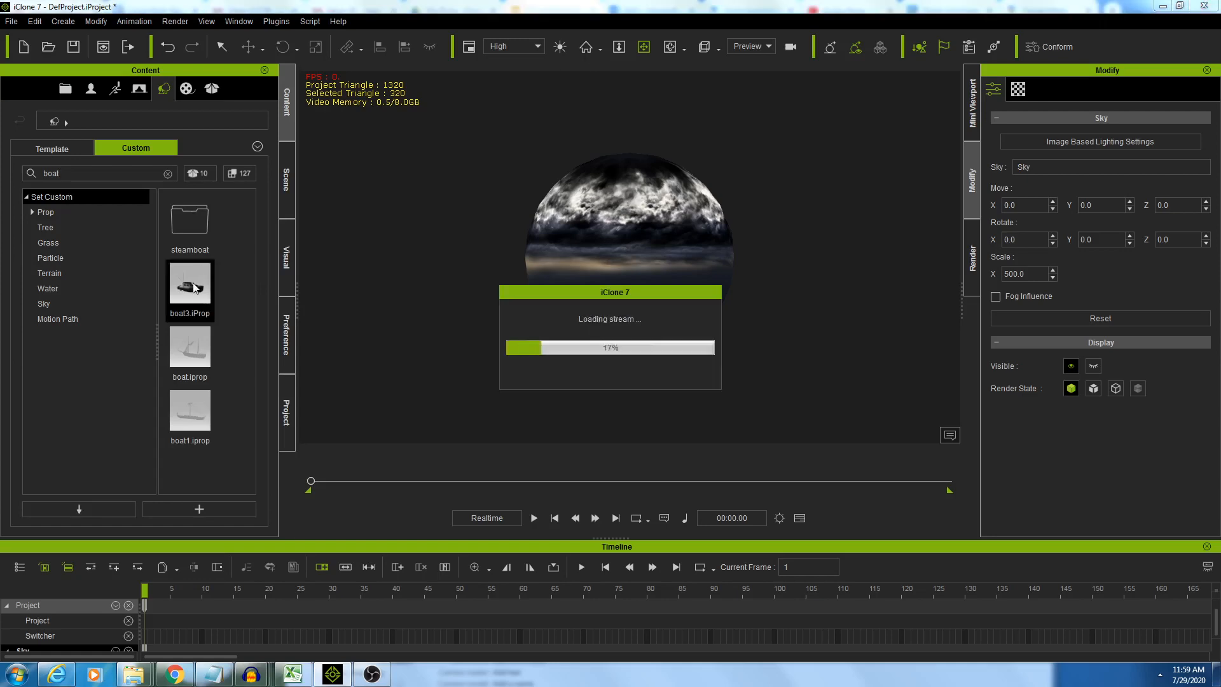
pyautogui.click(588, 48)
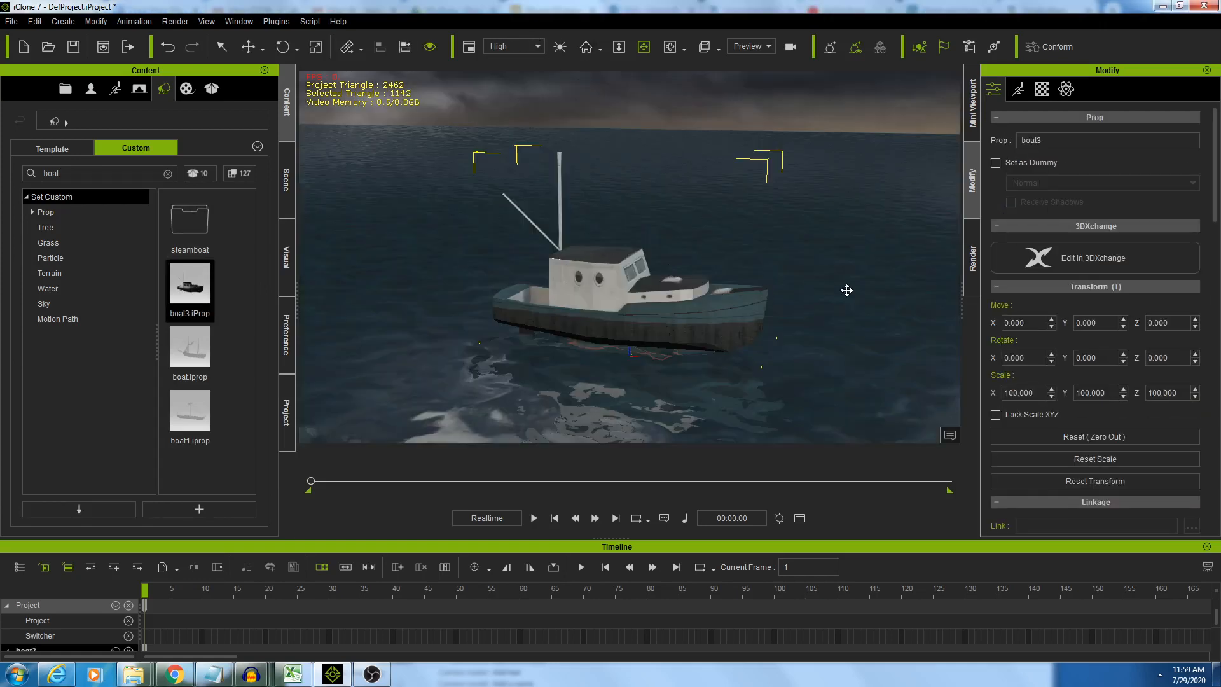
# View the boat from the front, play the animation to check it on the water, and return to the start
pyautogui.moveTo(846, 290); pyautogui.dragTo(447, 292, button='right')
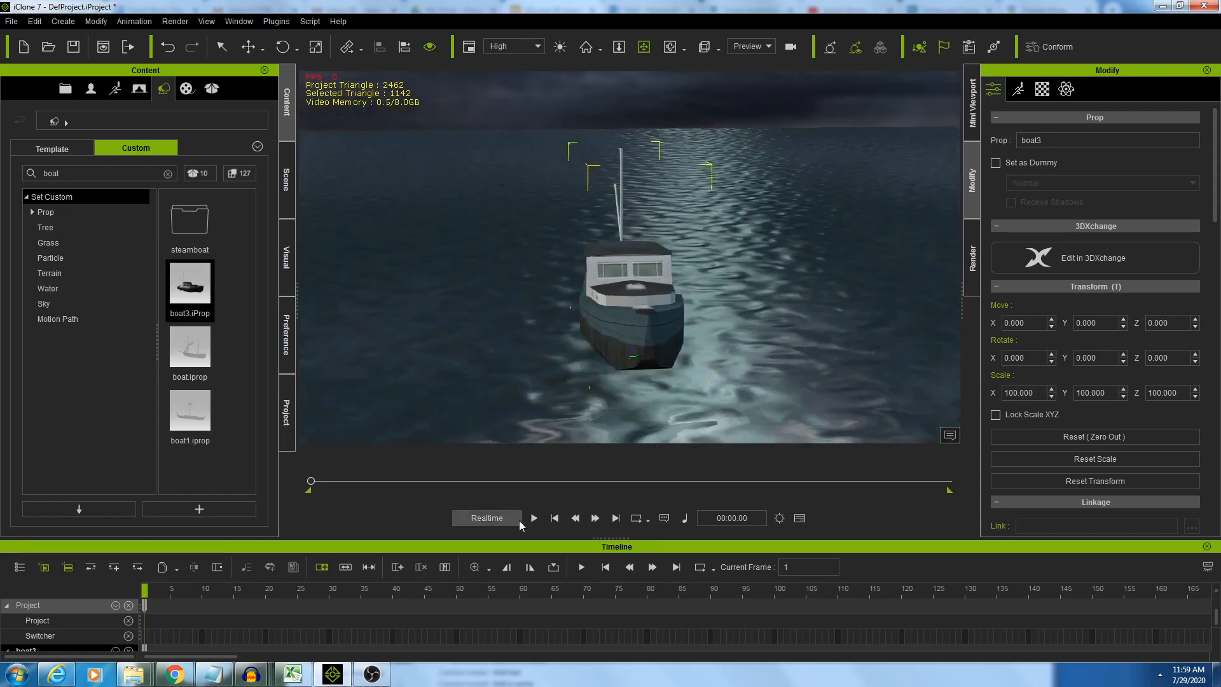
pyautogui.click(533, 517)
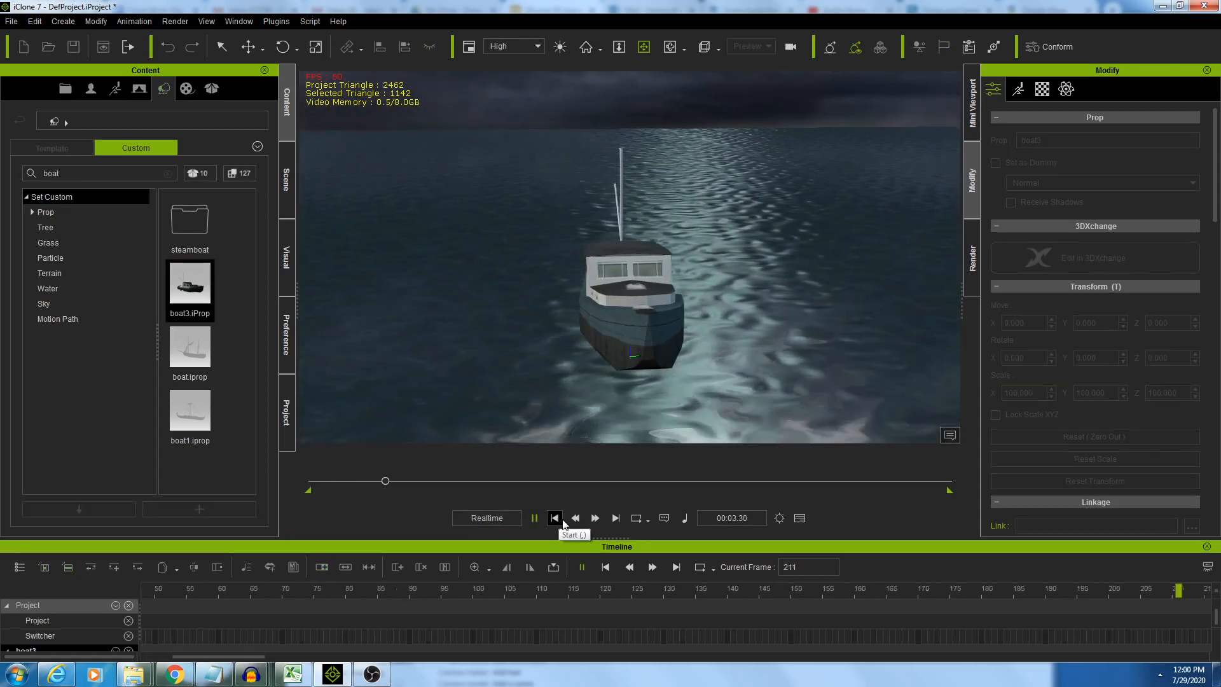
pyautogui.click(555, 518)
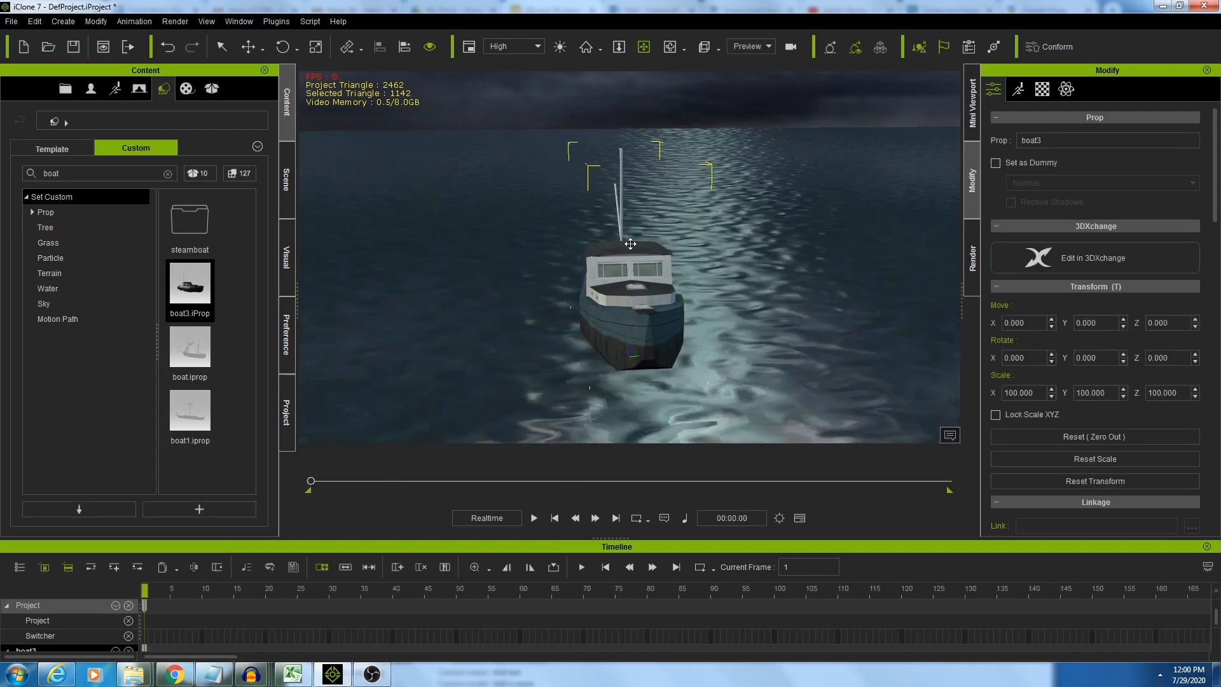
# Rotate the boat about 90 degrees around its vertical axis and preview it in playback
pyautogui.click(283, 47)
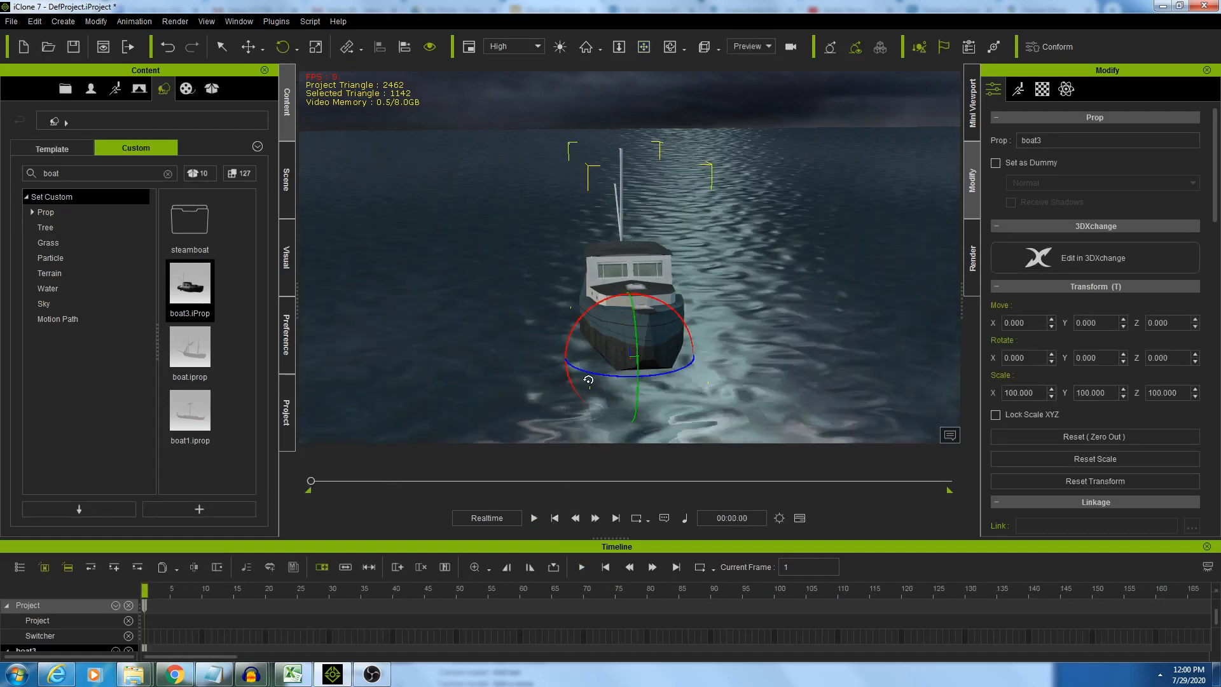
pyautogui.moveTo(589, 381); pyautogui.dragTo(648, 372)
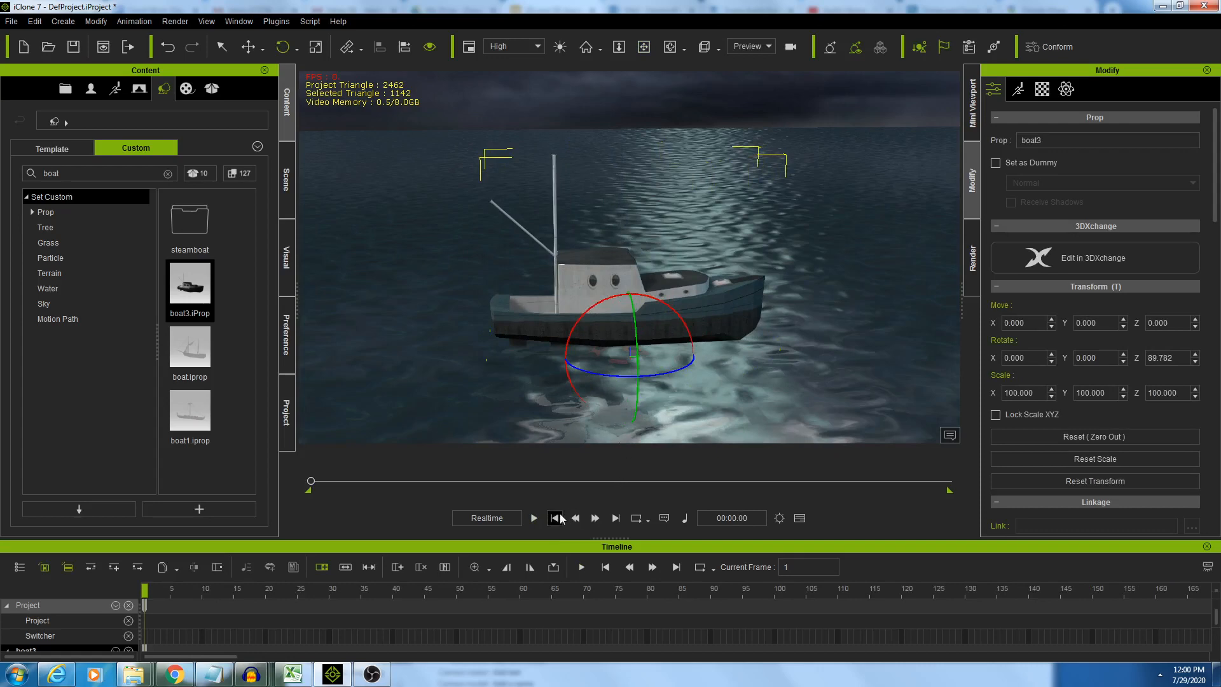
pyautogui.click(534, 517)
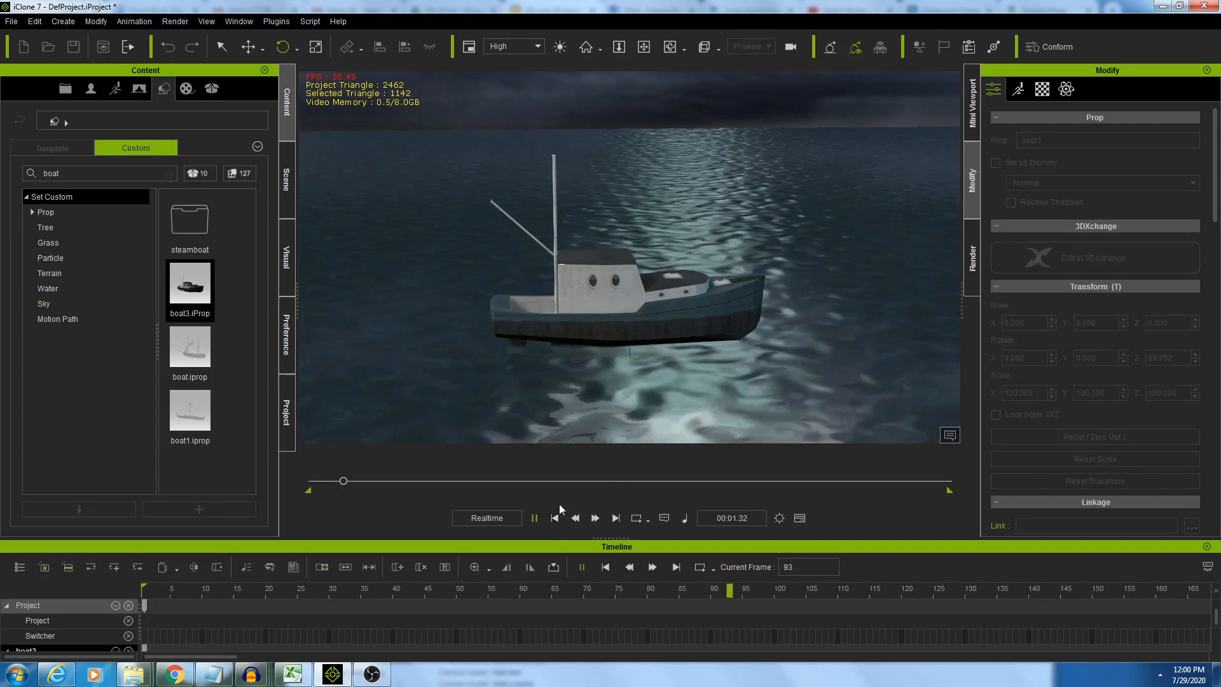
pyautogui.click(555, 517)
# Lower the boat to a Z position of about -69 so its hull sits in the water, and preview it
pyautogui.moveTo(694, 343); pyautogui.dragTo(691, 239, button='right')
pyautogui.moveTo(541, 439); pyautogui.dragTo(682, 297, button='right')
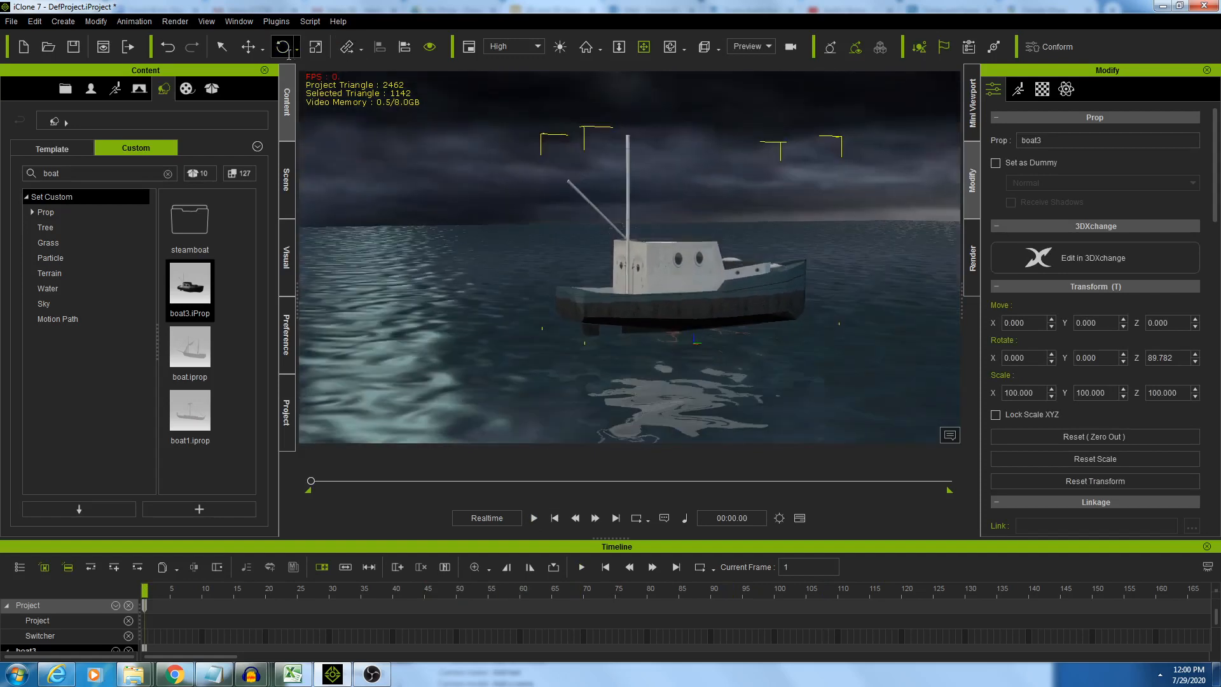
pyautogui.click(248, 46)
pyautogui.moveTo(693, 279); pyautogui.dragTo(691, 298)
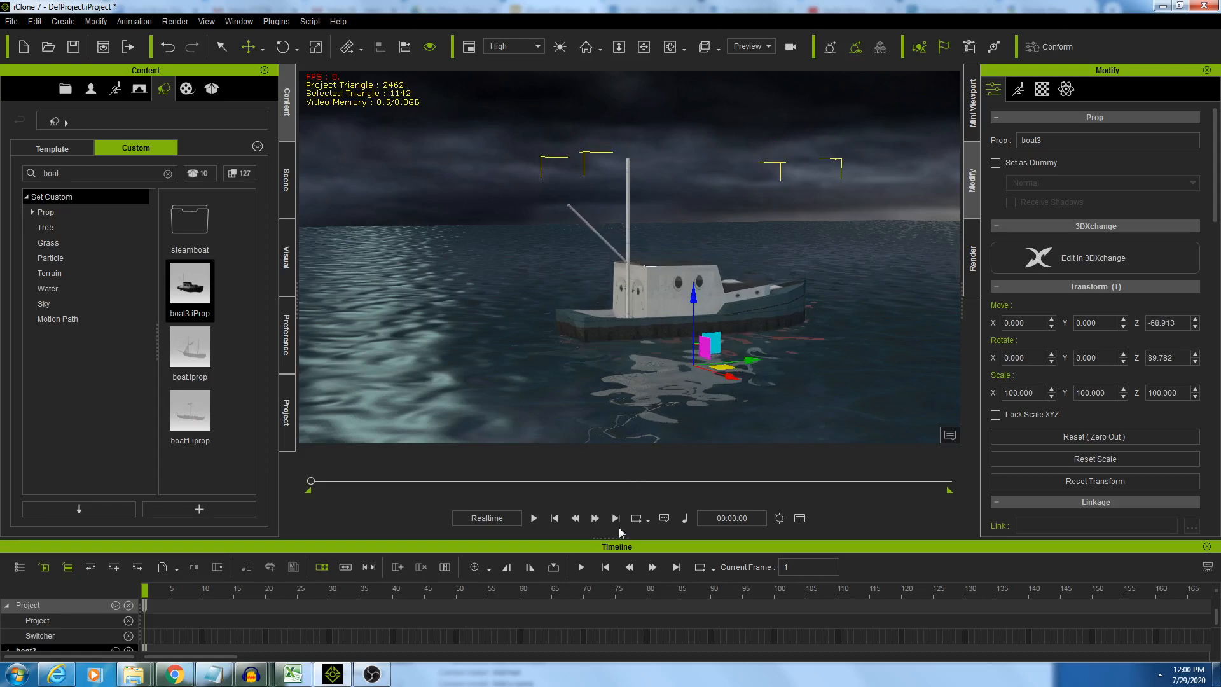
pyautogui.click(534, 518)
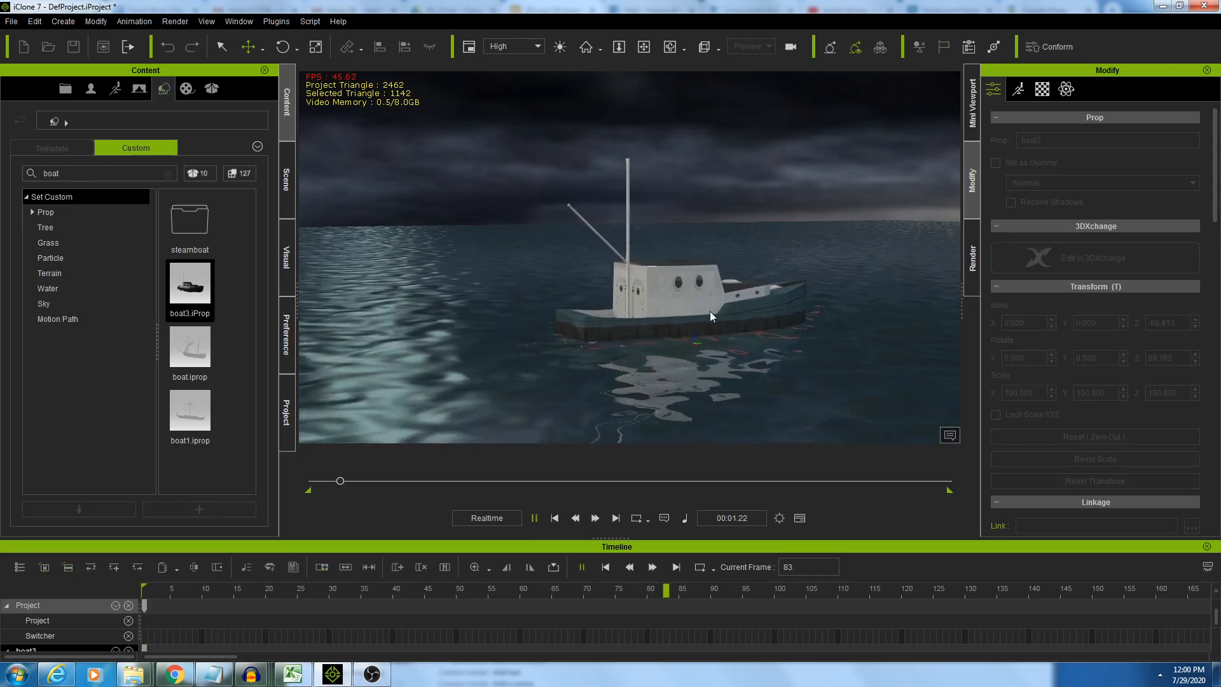
pyautogui.click(555, 518)
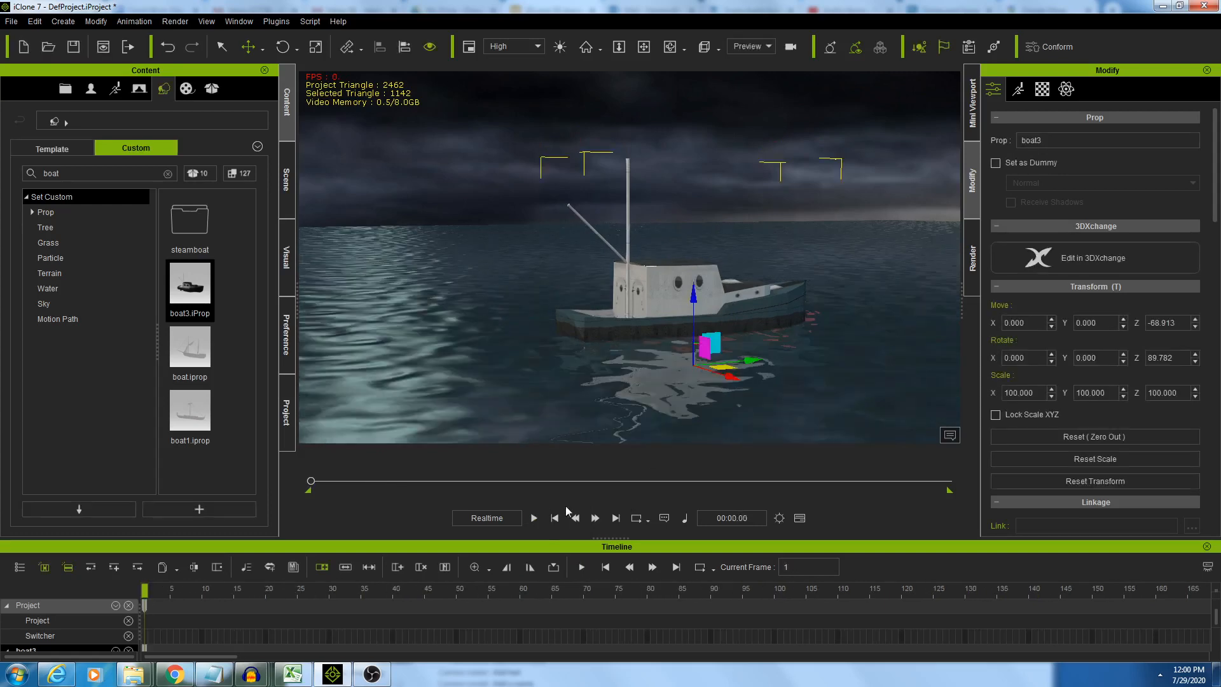
# Find the Wave effect in the Legacy particle templates and place it in the water at the boat's stern
pyautogui.moveTo(758, 312); pyautogui.dragTo(616, 206, button='right')
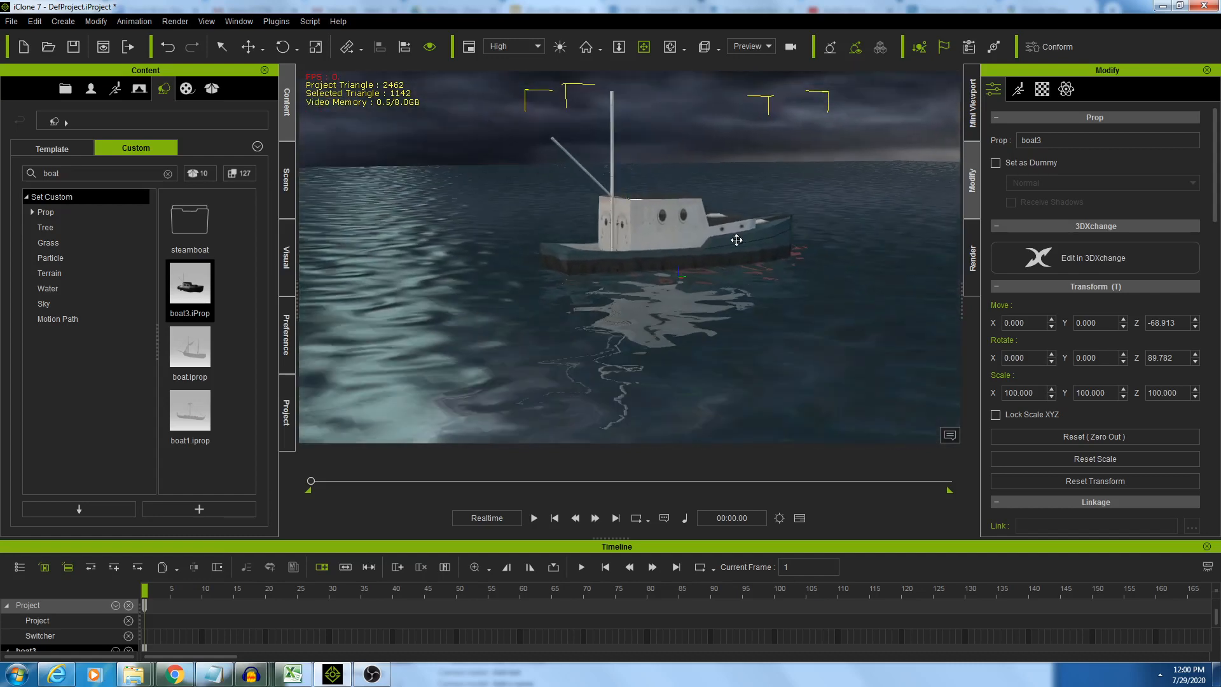
pyautogui.moveTo(691, 271); pyautogui.dragTo(669, 275, button='right')
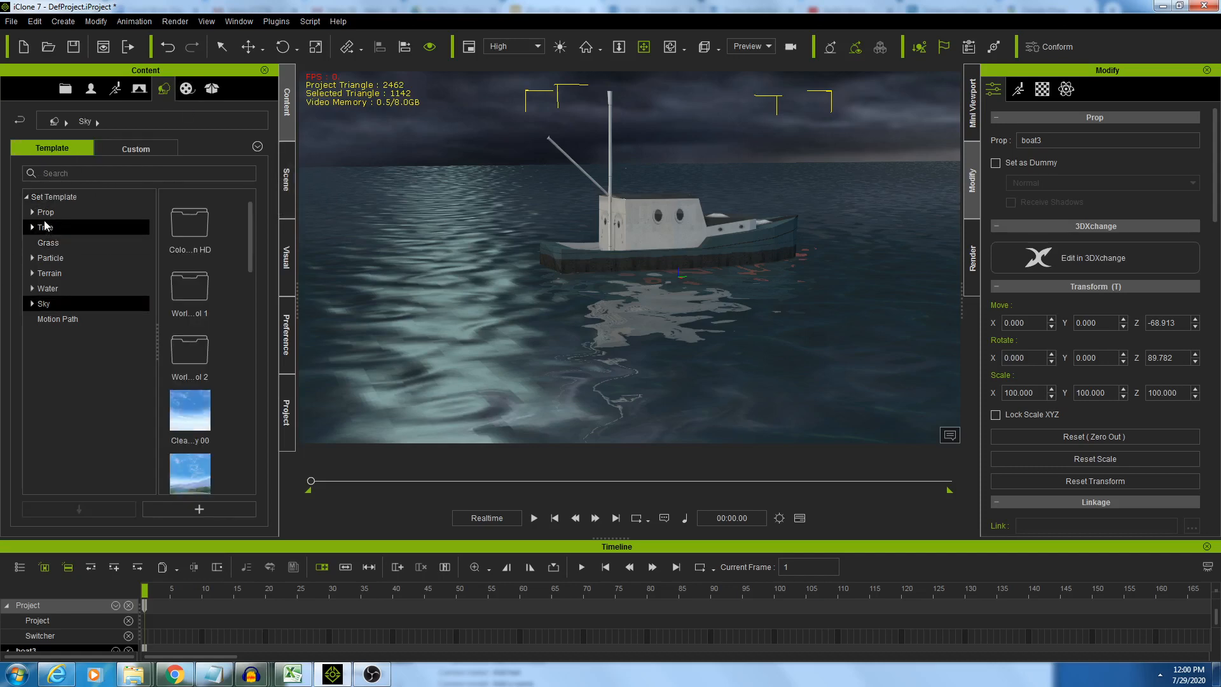
pyautogui.doubleClick(125, 260)
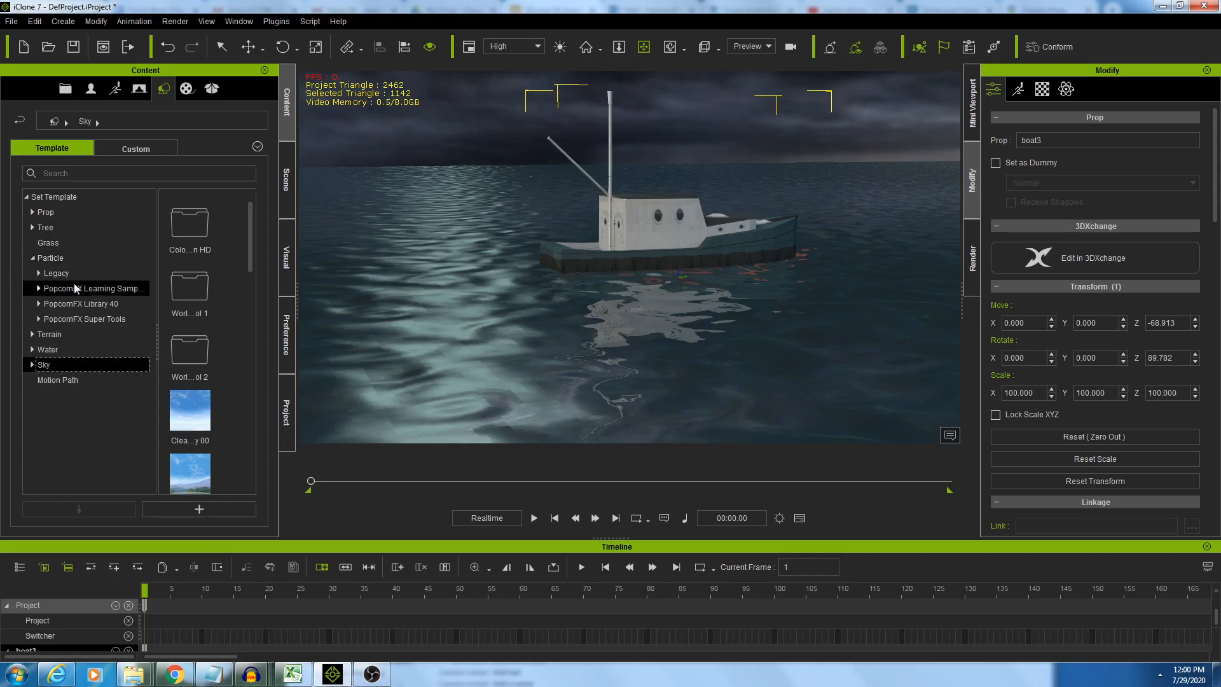
pyautogui.click(38, 274)
pyautogui.click(38, 273)
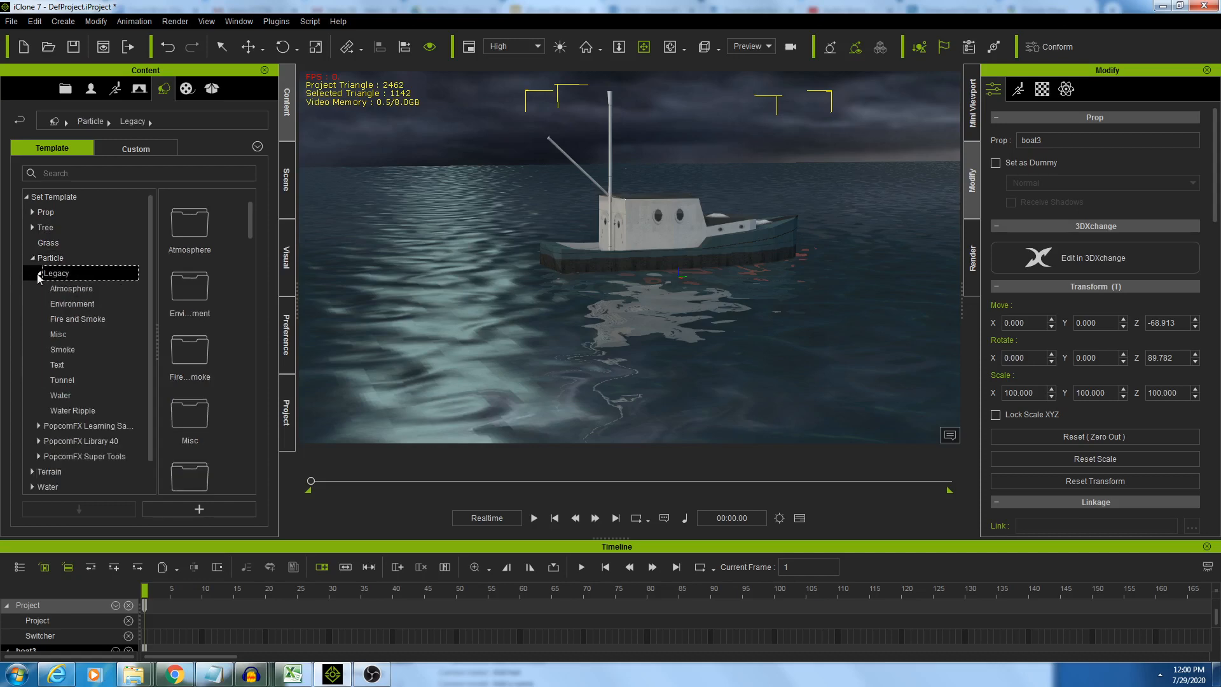
pyautogui.click(86, 289)
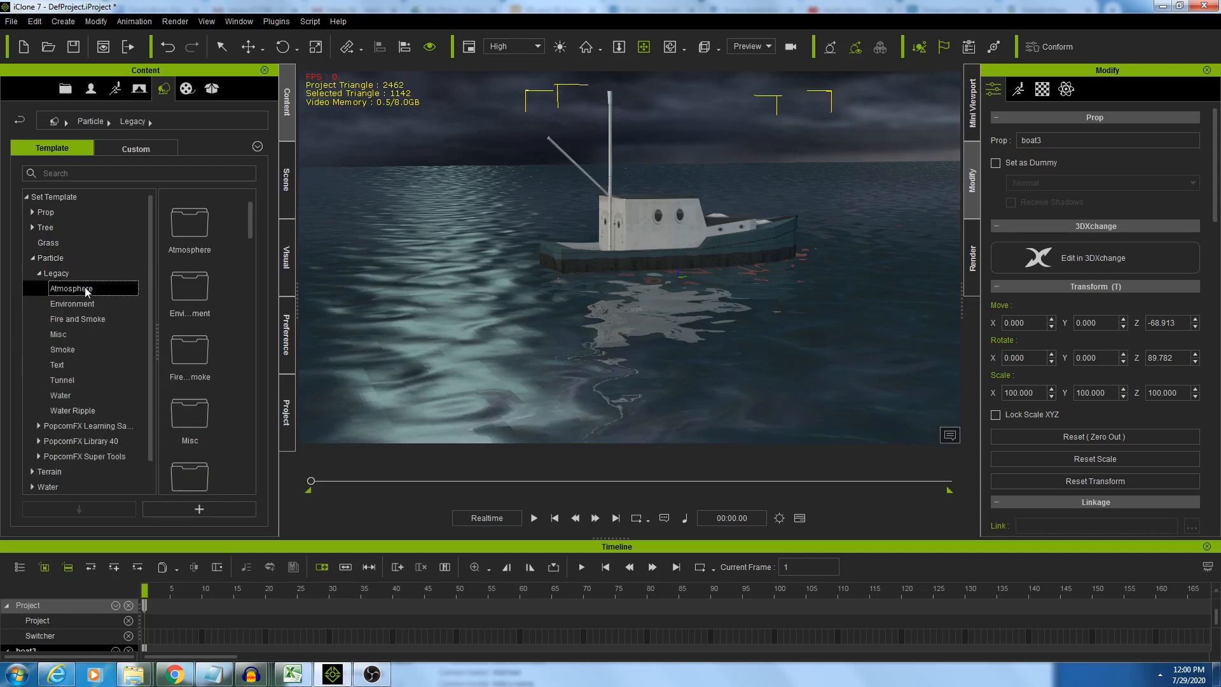
pyautogui.click(57, 276)
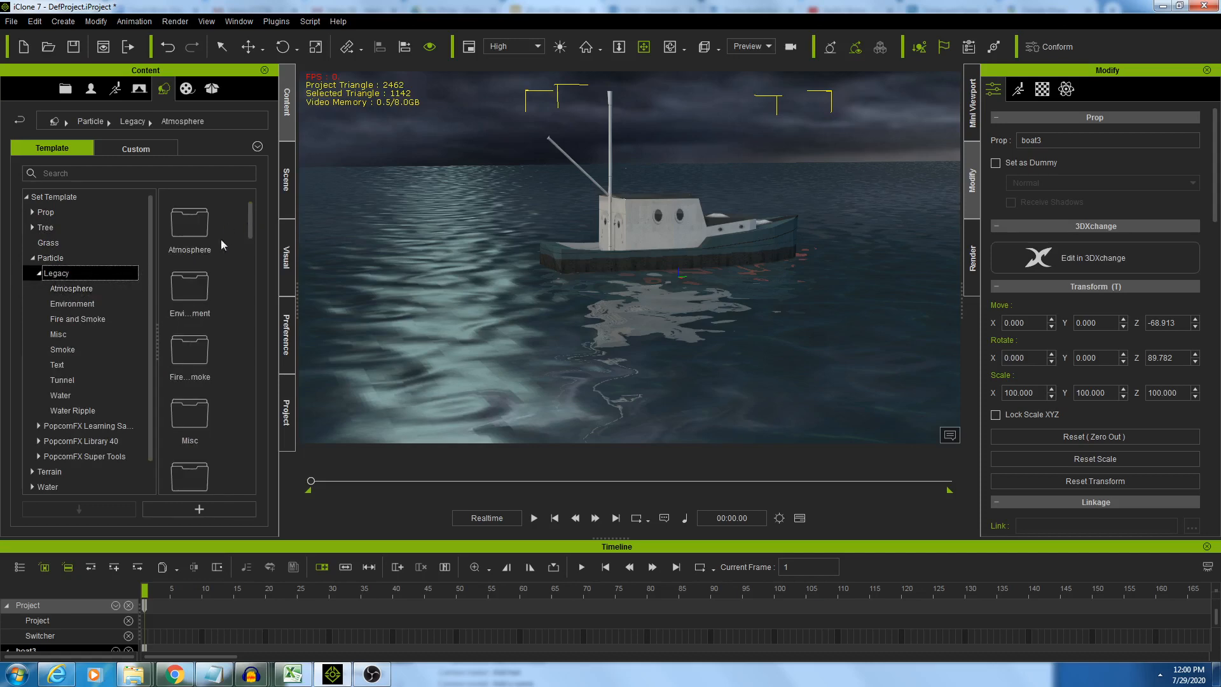
pyautogui.moveTo(253, 224); pyautogui.dragTo(252, 485)
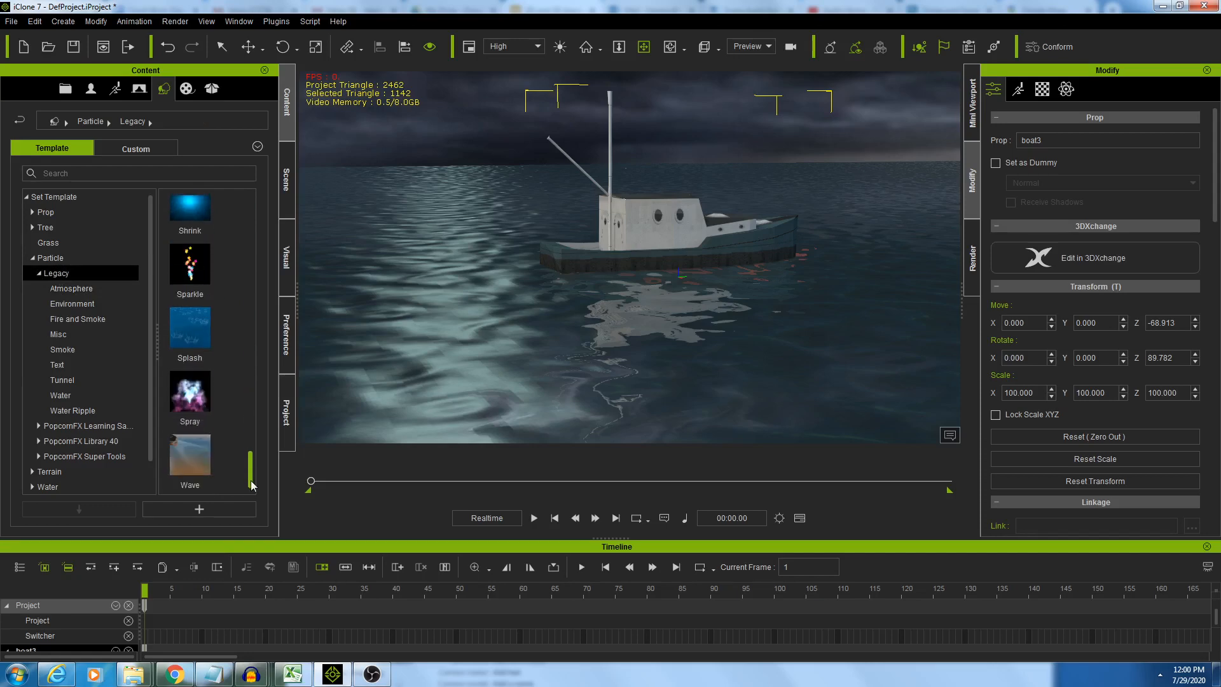
pyautogui.moveTo(186, 458); pyautogui.dragTo(544, 284)
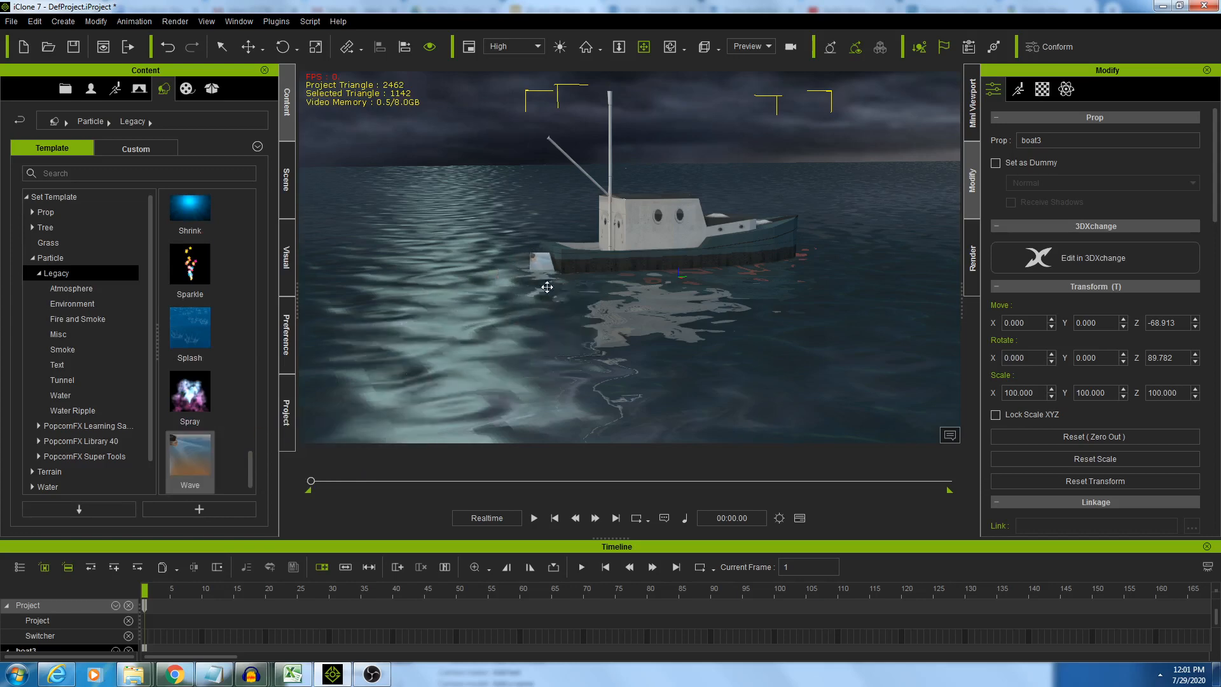
# Raise the Wave particle to a Z position of about 58.4 and make it visible in the scene
pyautogui.click(247, 47)
pyautogui.moveTo(546, 214); pyautogui.dragTo(546, 195)
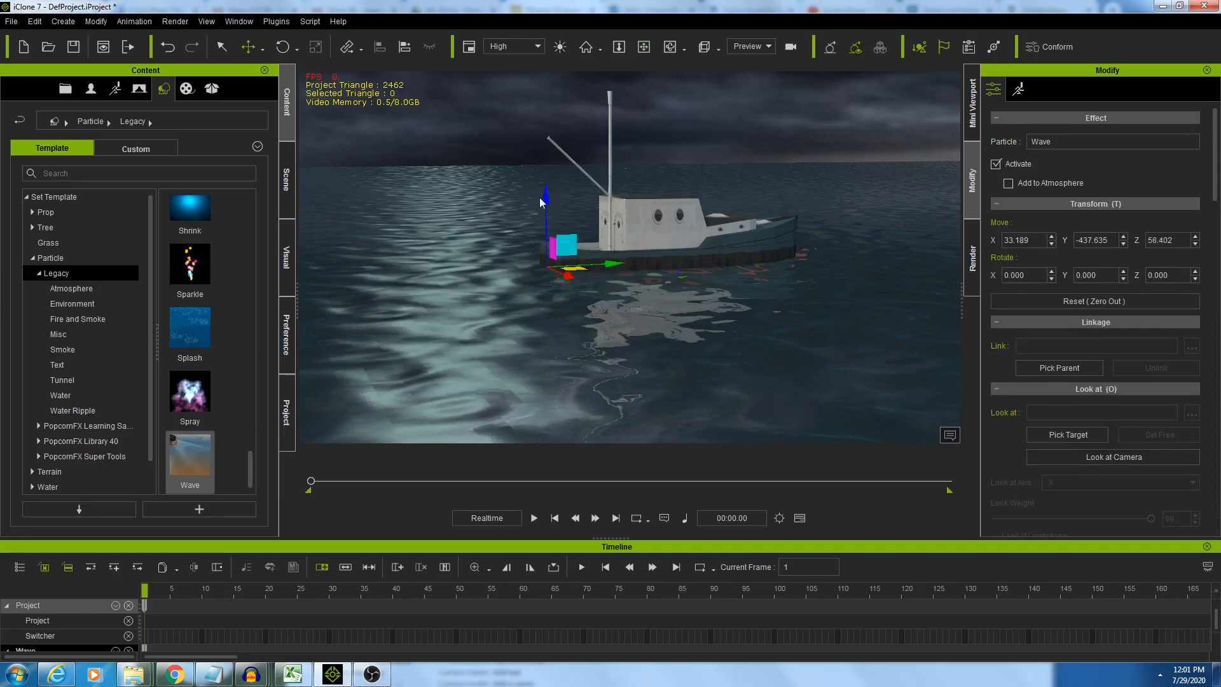
pyautogui.click(287, 182)
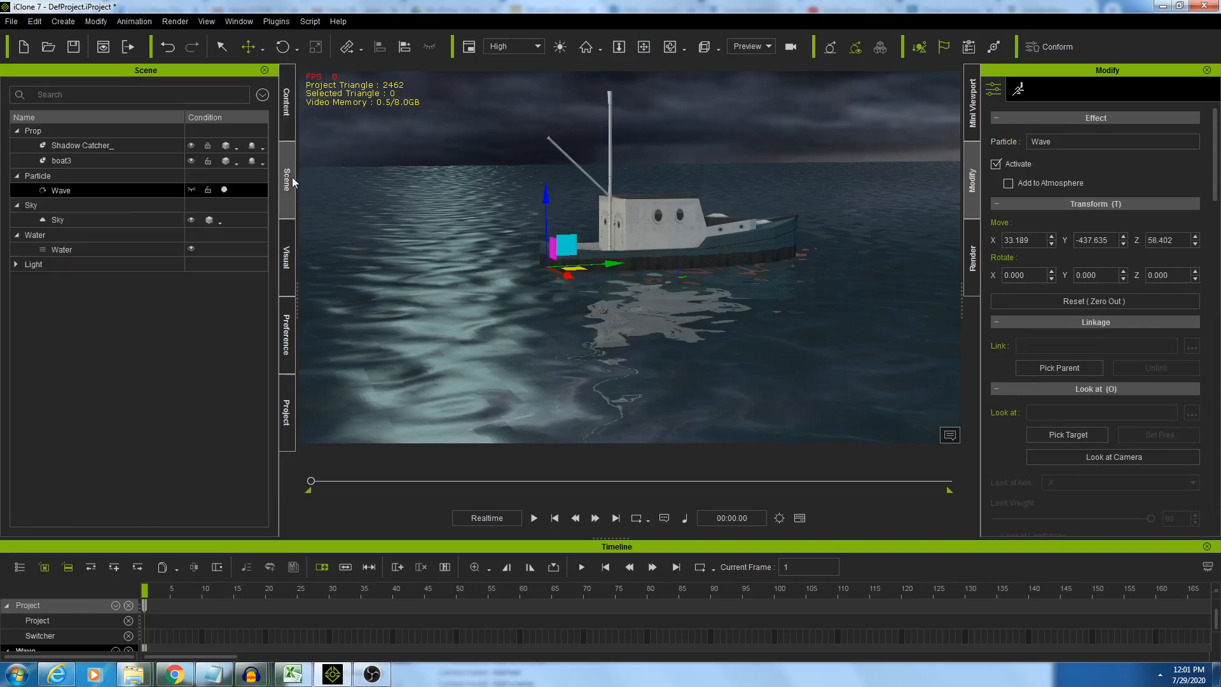
pyautogui.click(192, 190)
# View the boat from behind and above, play the animation to check the wave, and return to the start
pyautogui.scroll(5, 568, 266)
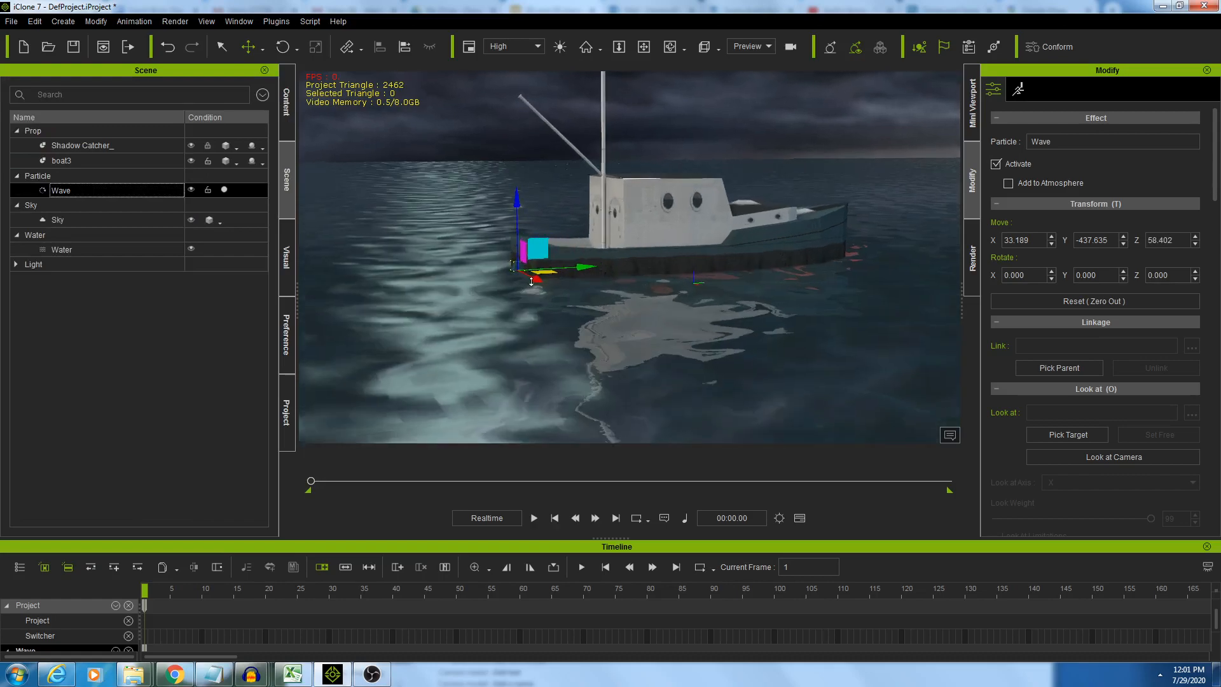
pyautogui.moveTo(554, 249); pyautogui.dragTo(741, 256, button='right')
pyautogui.click(534, 517)
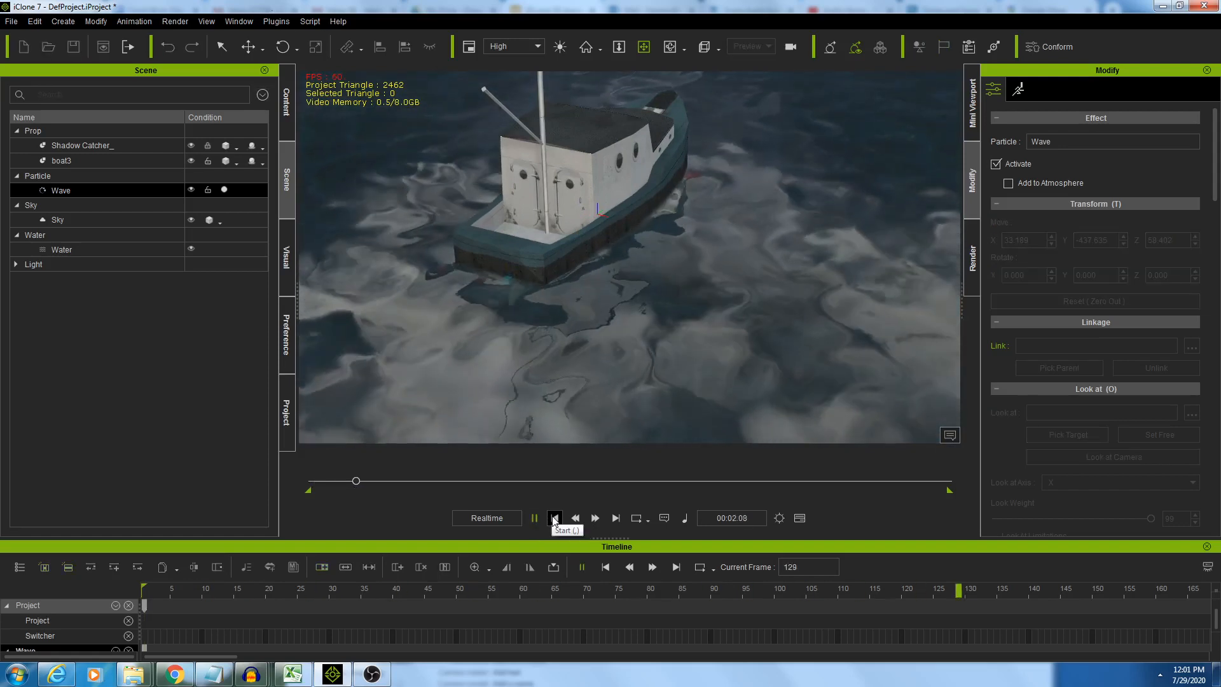
pyautogui.click(554, 518)
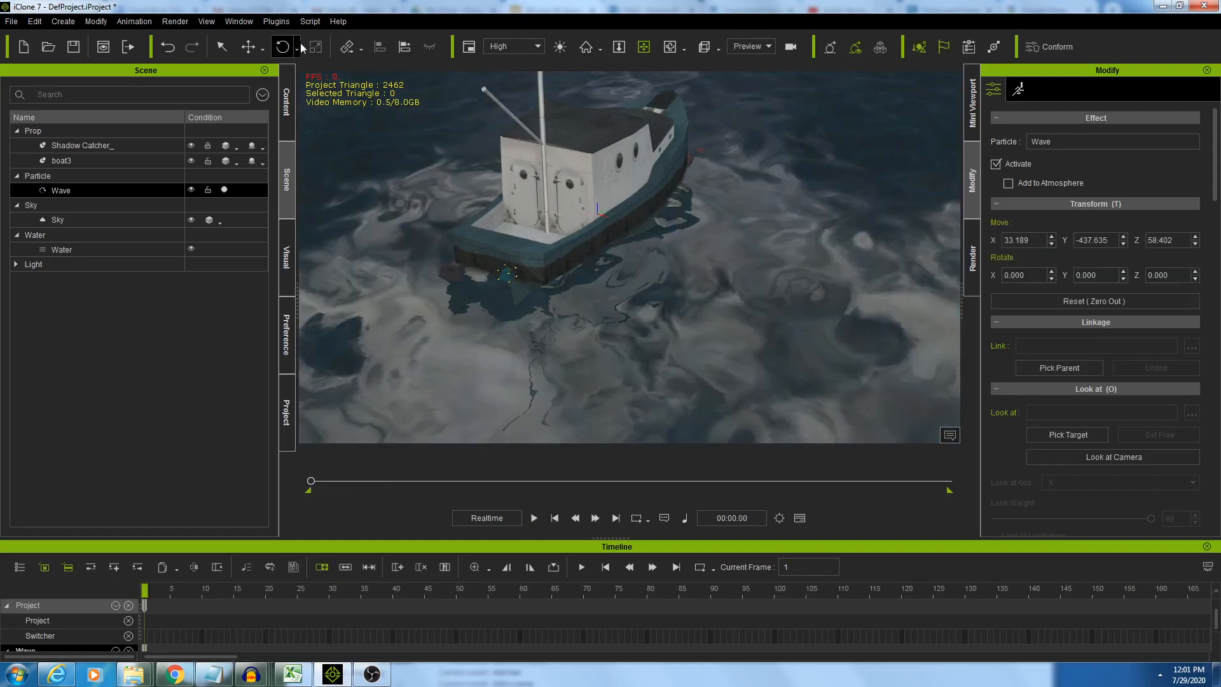
# Rotate the Wave particle to about 187 degrees around its vertical axis and preview it in playback
pyautogui.click(278, 52)
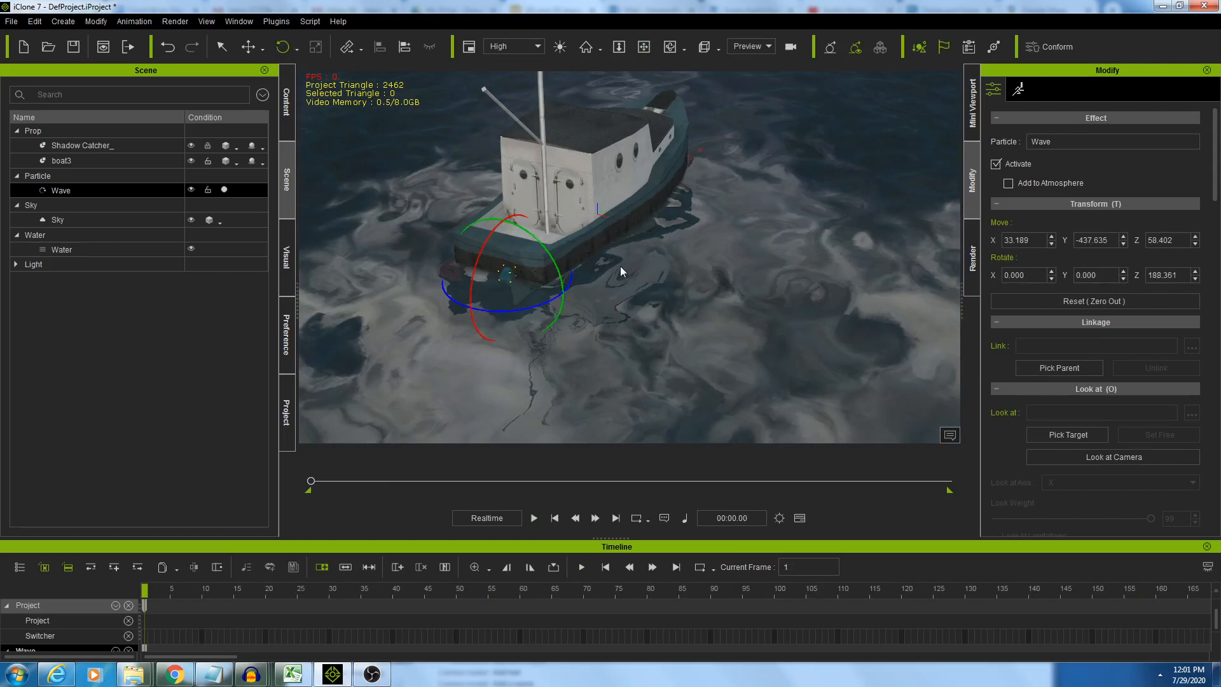
pyautogui.click(532, 518)
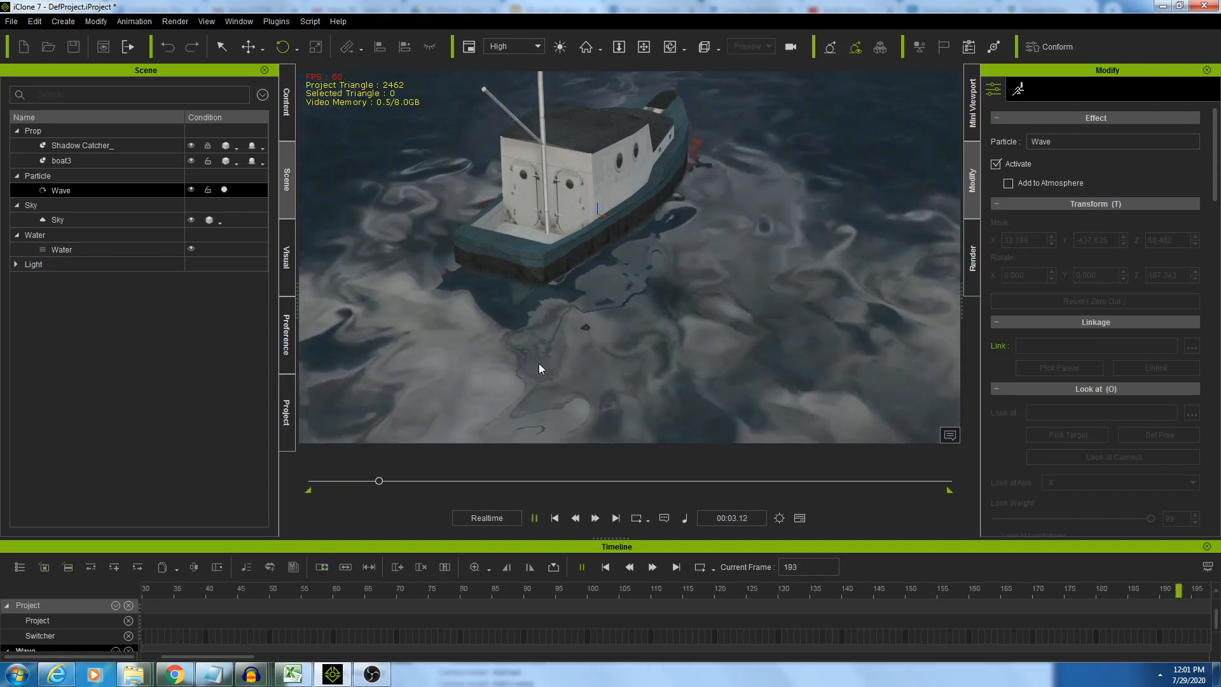
pyautogui.click(554, 518)
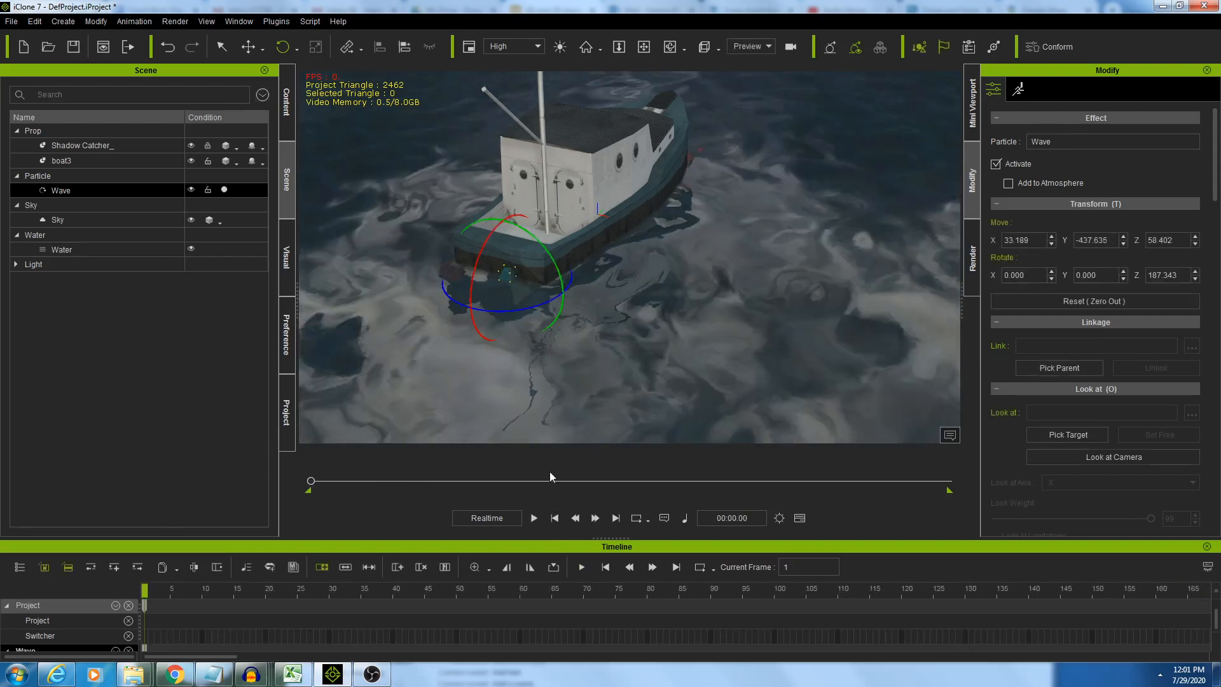
# Check the wake at 4 seconds and in playback from the boat's side and front, and return to the start
pyautogui.rightClick(507, 275)
pyautogui.click(551, 418)
pyautogui.moveTo(311, 482); pyautogui.dragTo(396, 482)
pyautogui.moveTo(646, 279); pyautogui.dragTo(416, 188, button='right')
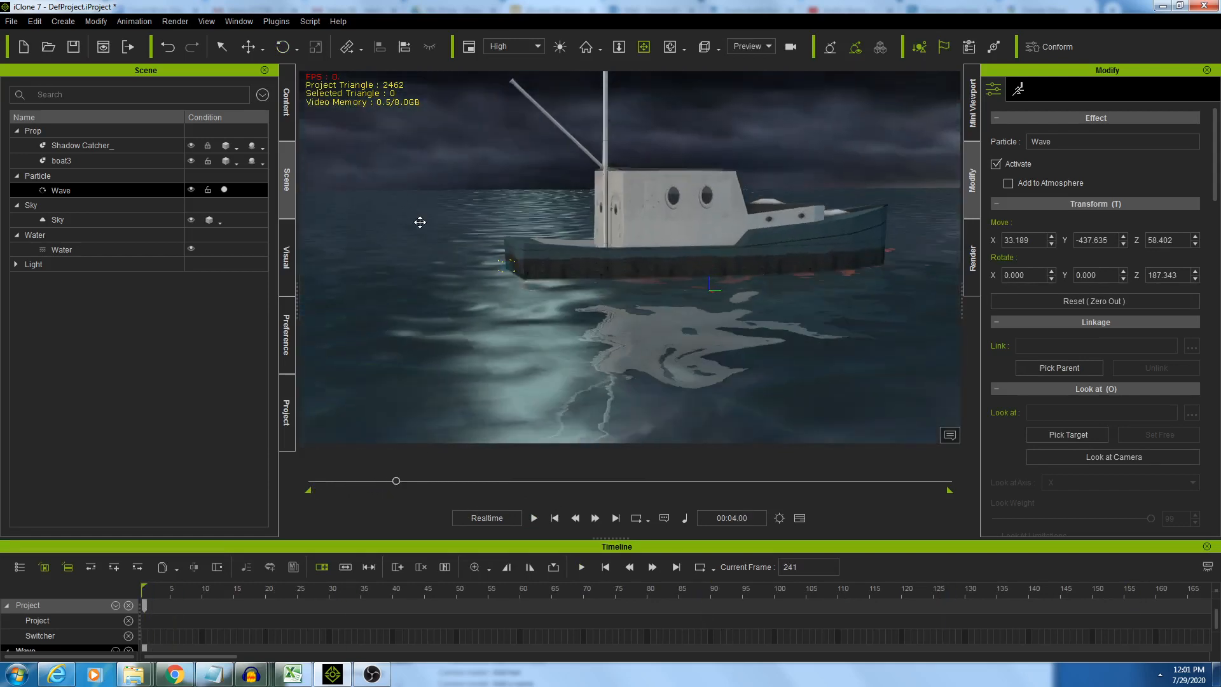
pyautogui.moveTo(574, 250); pyautogui.dragTo(480, 352, button='right')
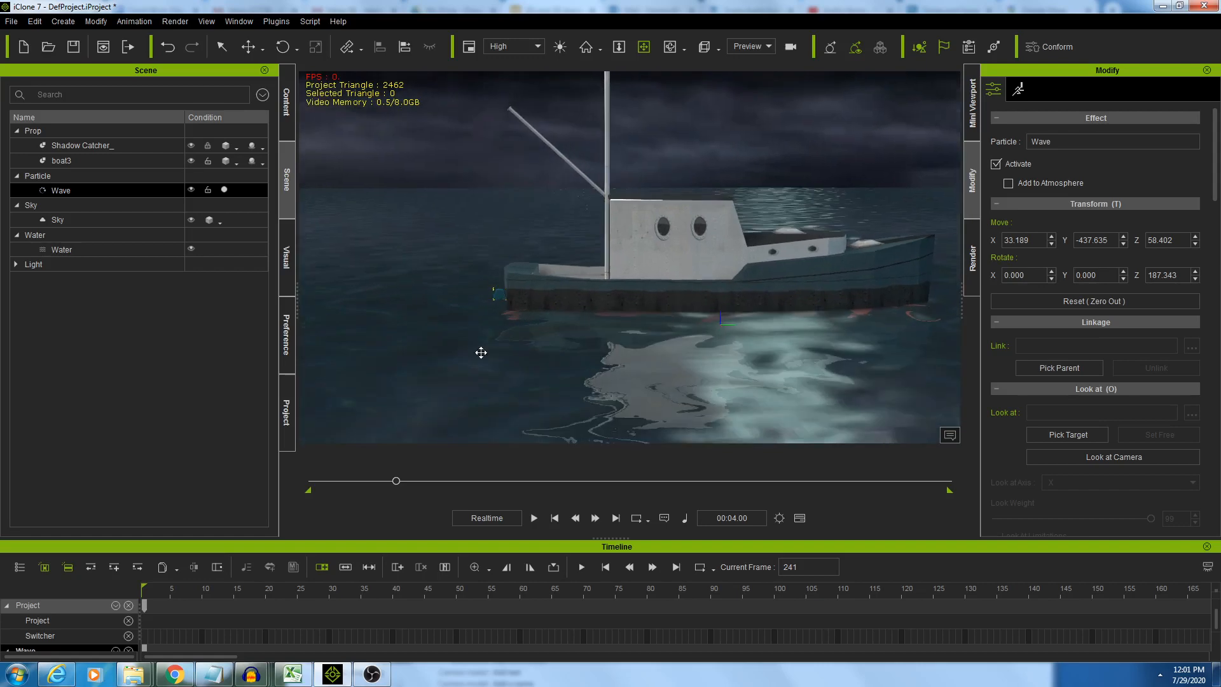
pyautogui.click(554, 518)
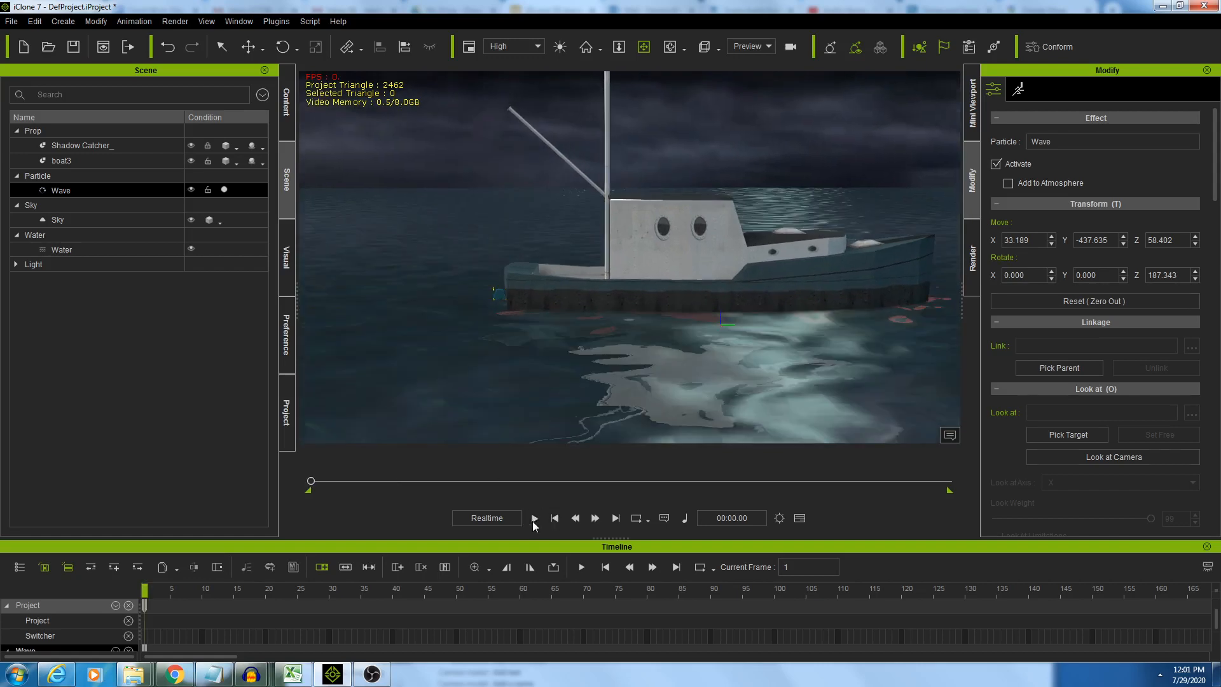
pyautogui.click(533, 518)
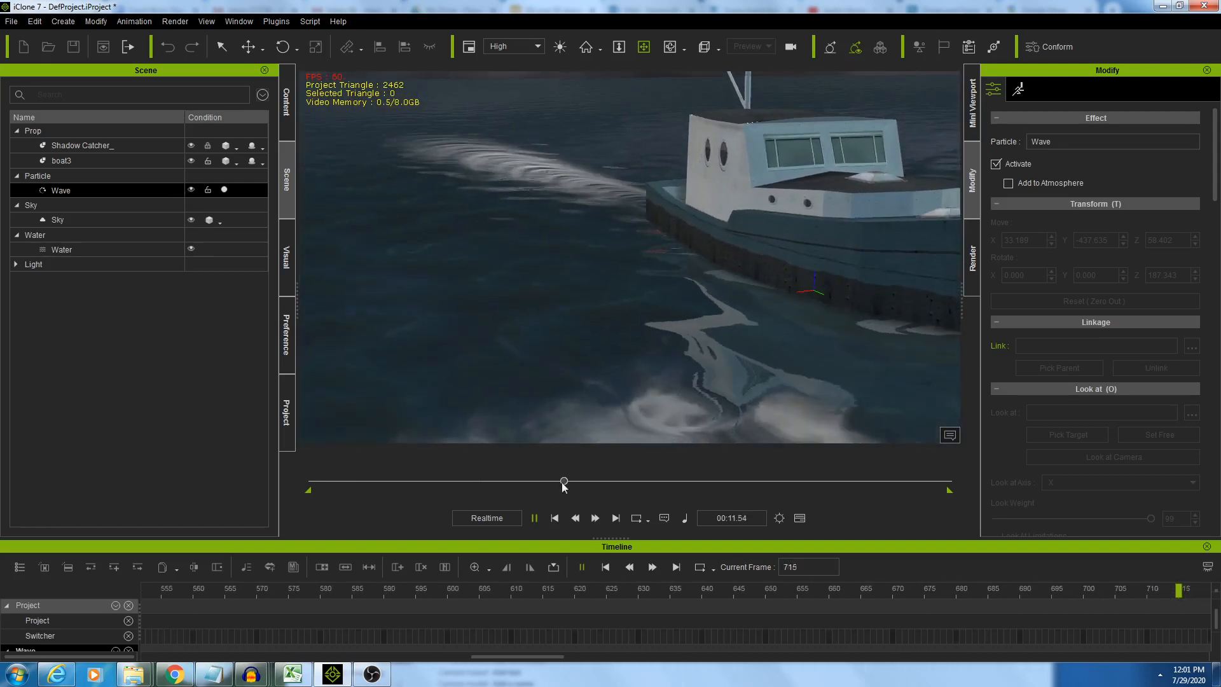
pyautogui.click(555, 518)
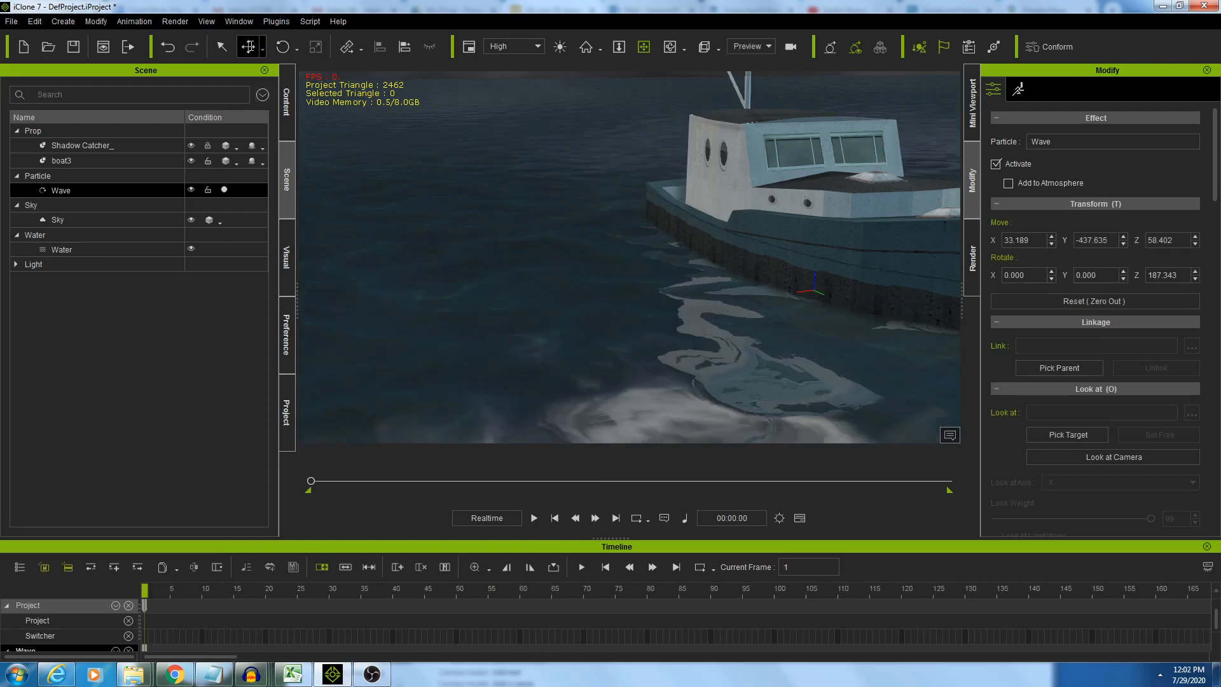
# Try the Wave particle farther astern at Y about -1191 with a Z rotation of about 358 degrees, and preview it
pyautogui.moveTo(699, 224); pyautogui.dragTo(597, 123)
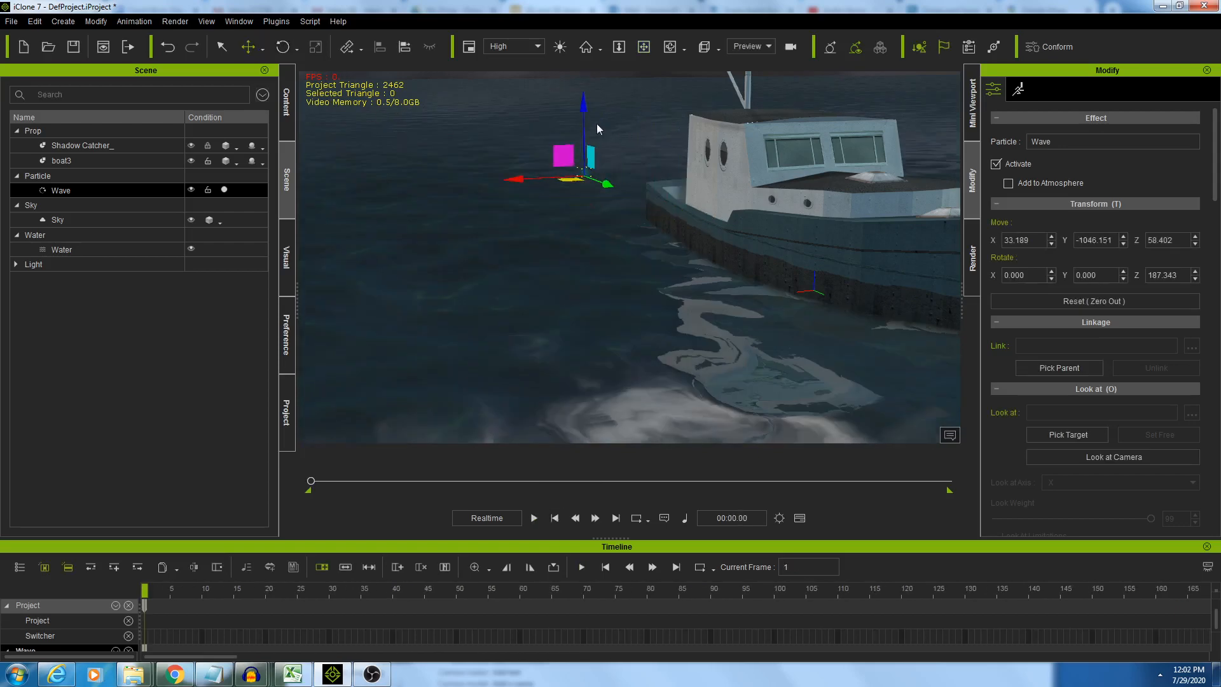
pyautogui.click(283, 47)
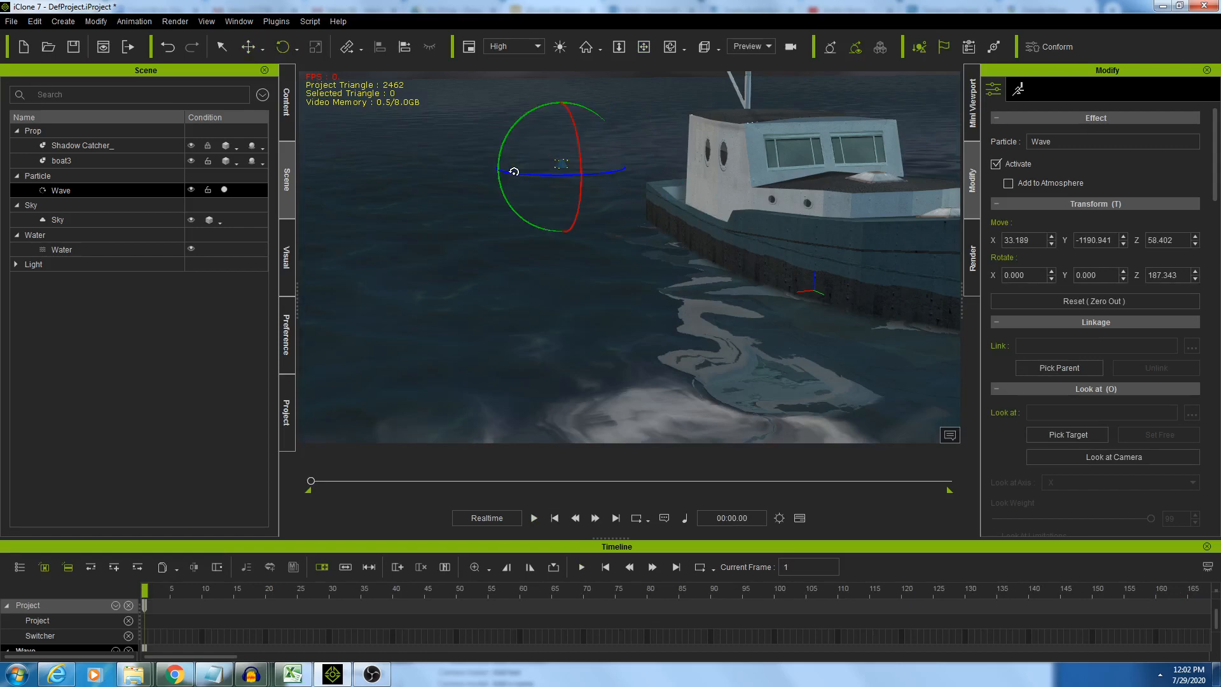
pyautogui.moveTo(619, 172)
pyautogui.mouseDown()
pyautogui.moveTo(645, 173)
pyautogui.moveTo(620, 185)
pyautogui.mouseUp()
pyautogui.click(534, 517)
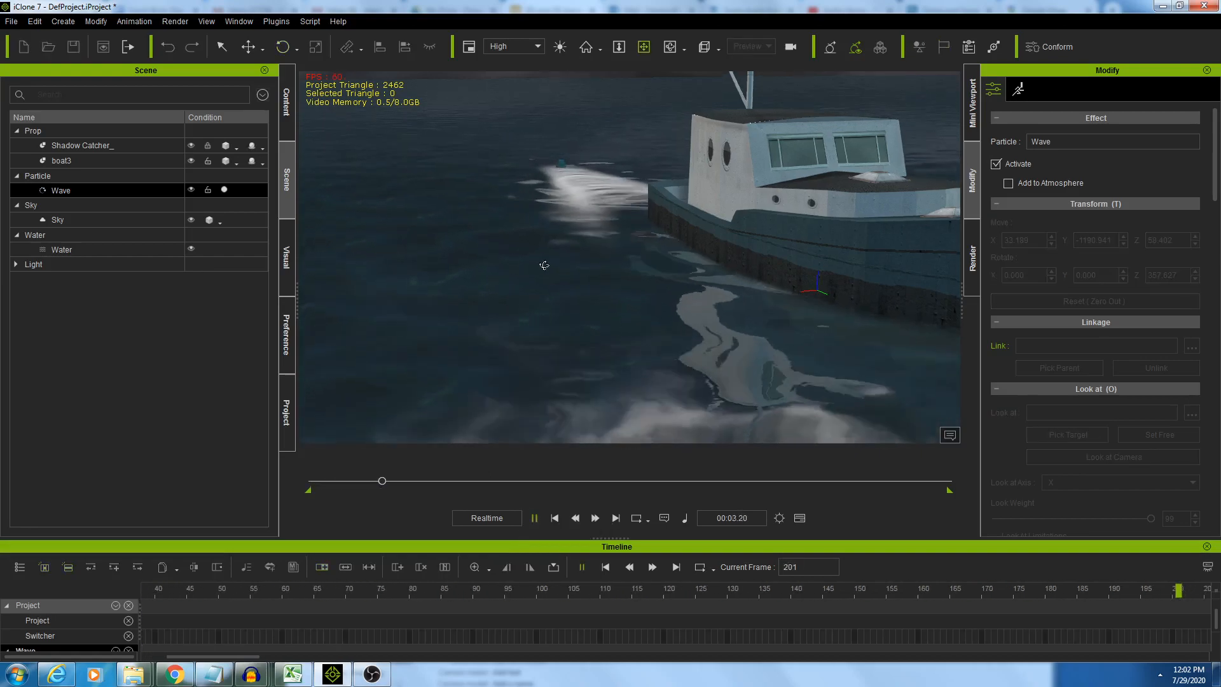
pyautogui.keyDown('alt'); pyautogui.moveTo(542, 266); pyautogui.dragTo(802, 407, button='right'); pyautogui.keyUp('alt')
pyautogui.moveTo(802, 407); pyautogui.dragTo(630, 418)
pyautogui.moveTo(665, 376); pyautogui.dragTo(730, 225, button='right')
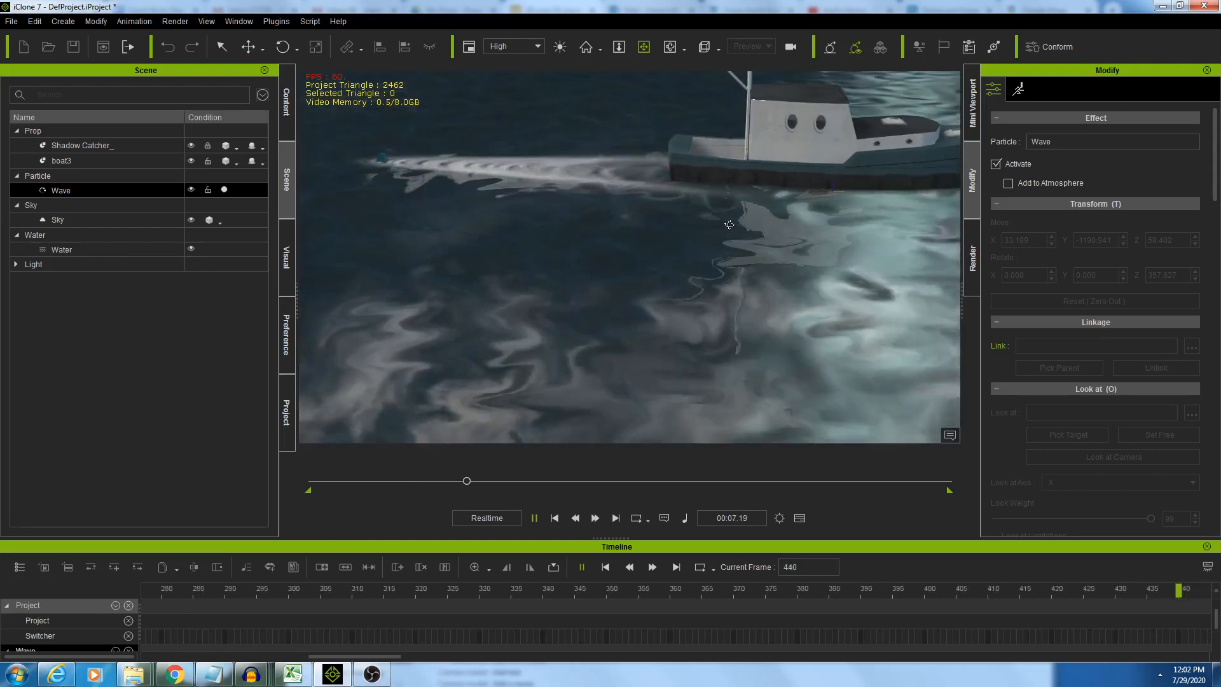
pyautogui.click(555, 518)
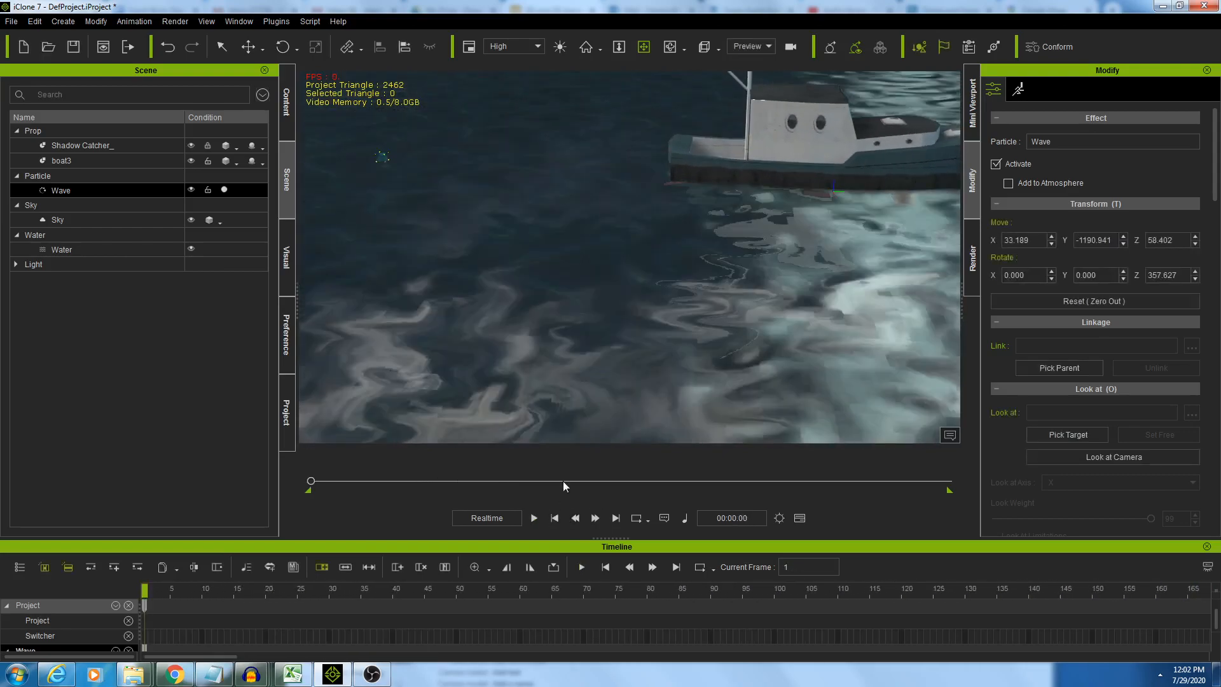
# Undo the Wave particle's last move and rotation, and play the animation viewed from above the stern
pyautogui.click(538, 524)
pyautogui.click(553, 520)
pyautogui.moveTo(506, 288); pyautogui.dragTo(633, 413, button='right')
pyautogui.click(534, 518)
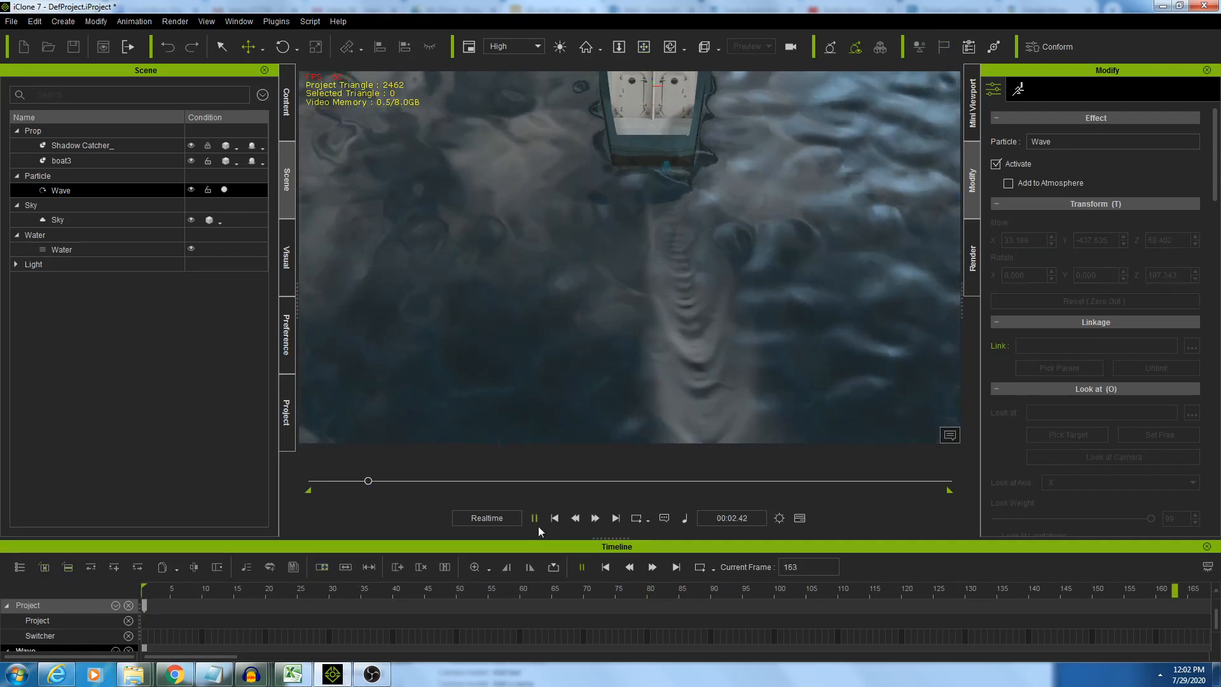
# Center the Wave particle behind the stern at X about 1.2, rotate it to about 184 degrees around Z, and preview it
pyautogui.click(556, 518)
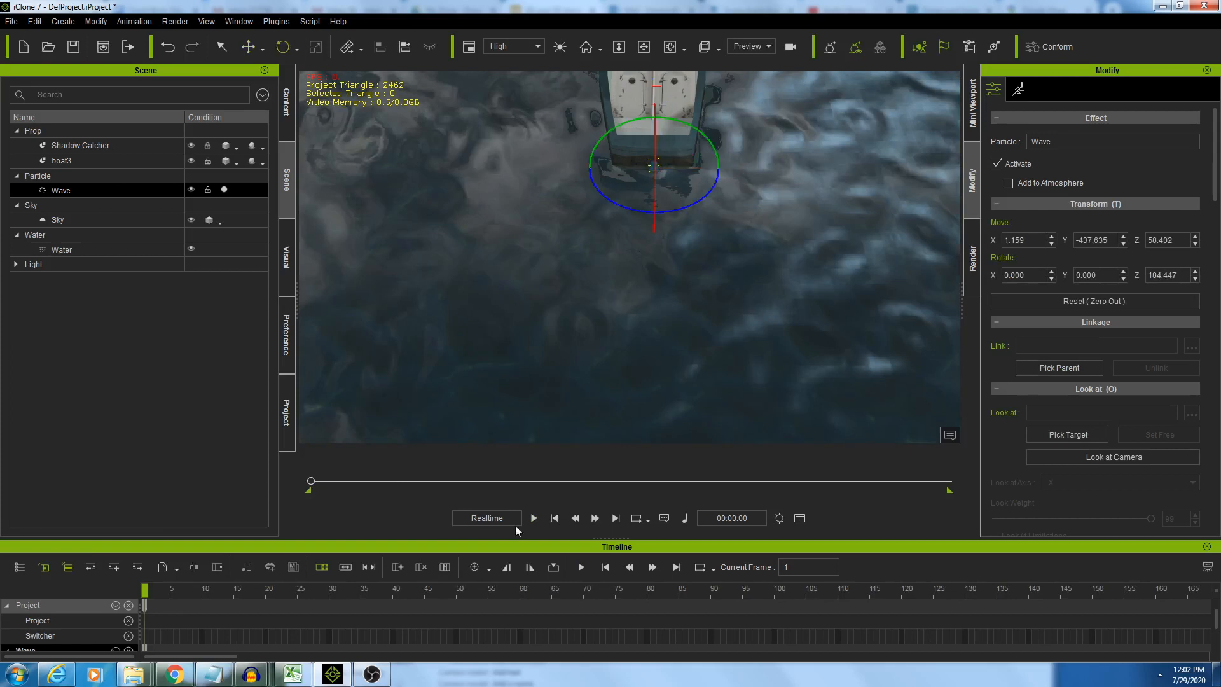
pyautogui.click(534, 519)
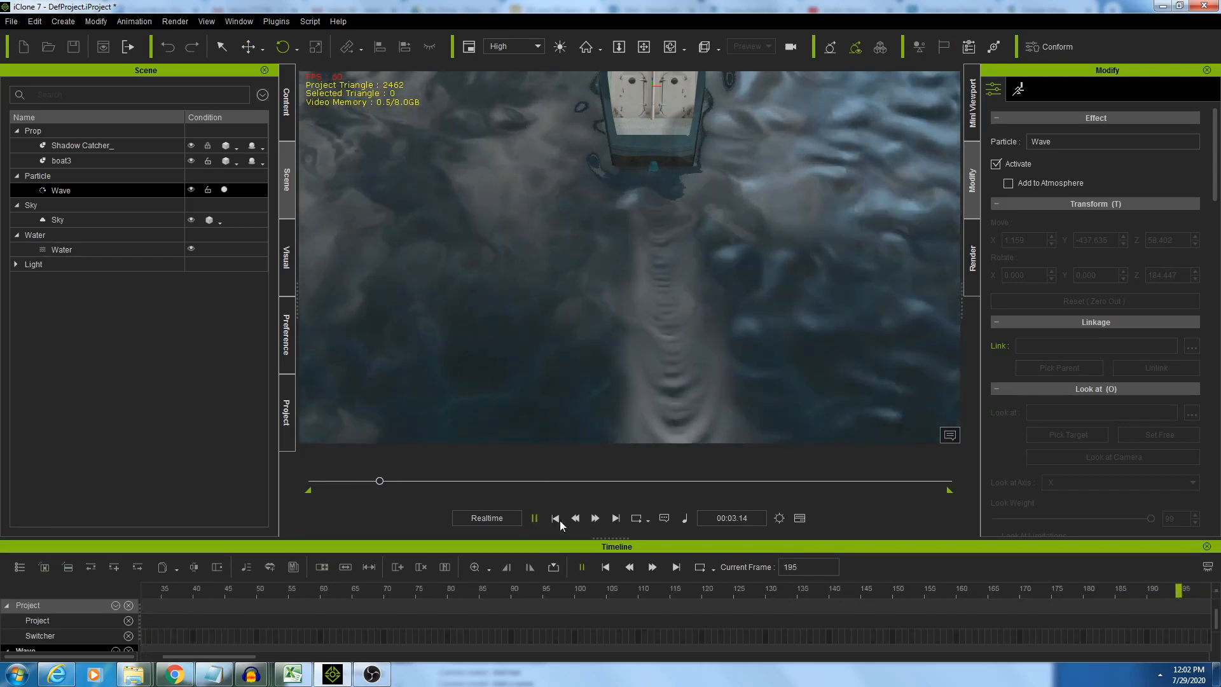
pyautogui.click(555, 518)
# Place the Waterfall particle from the Legacy Water templates near the boat's bow and preview it in playback
pyautogui.moveTo(826, 342); pyautogui.dragTo(552, 223, button='right')
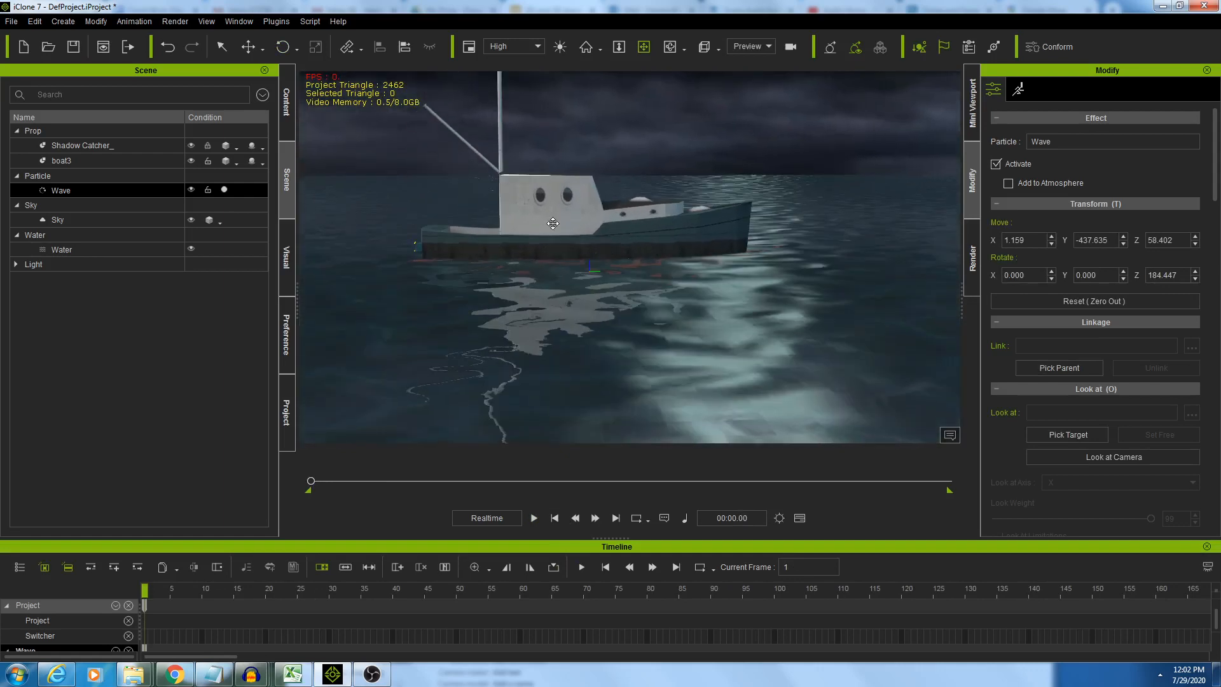
pyautogui.click(286, 102)
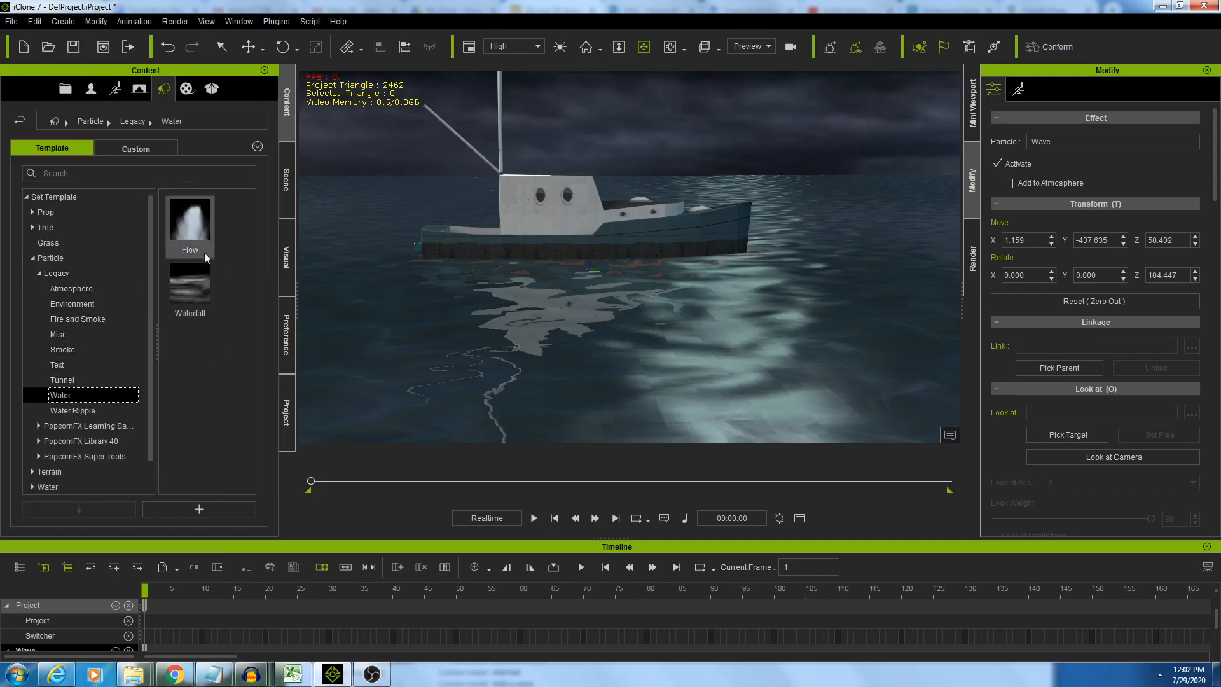
pyautogui.moveTo(185, 304)
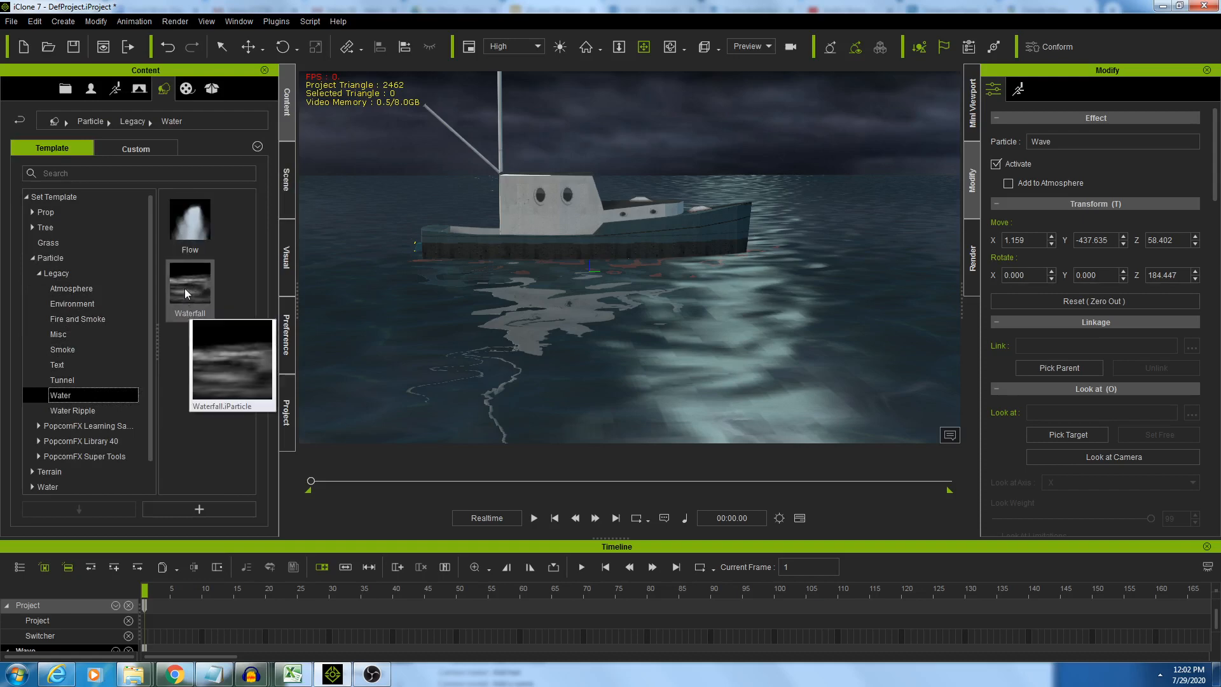
pyautogui.moveTo(186, 293); pyautogui.dragTo(650, 283)
pyautogui.click(534, 518)
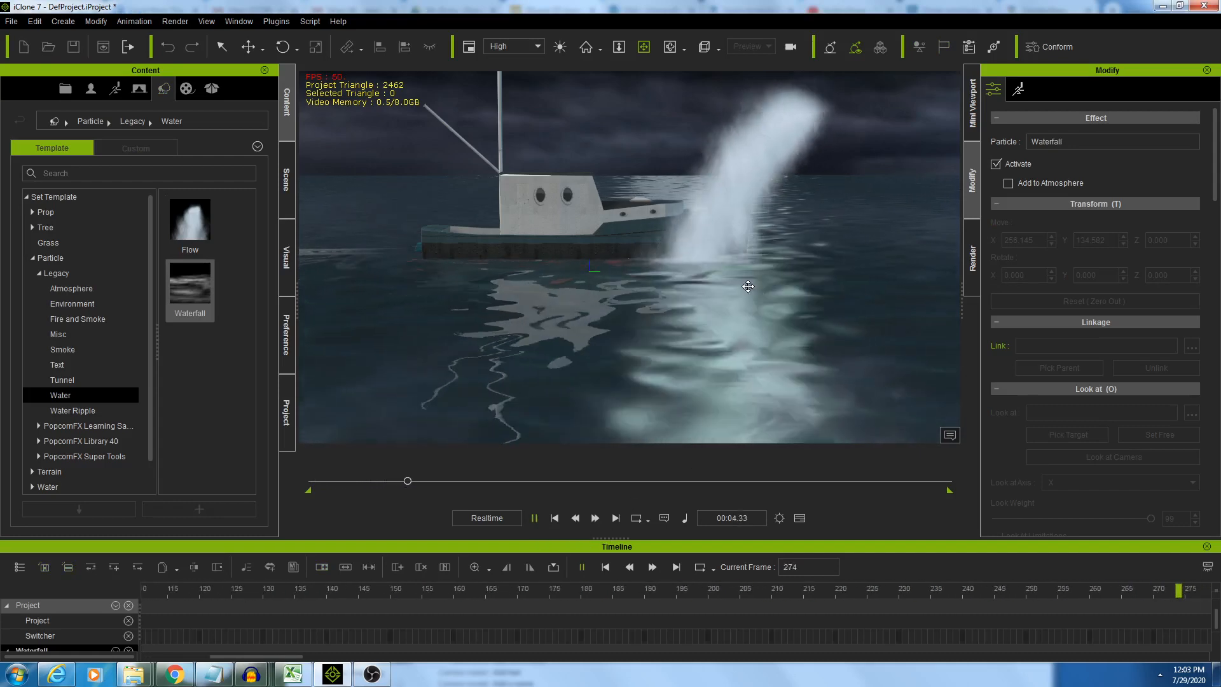
pyautogui.click(575, 518)
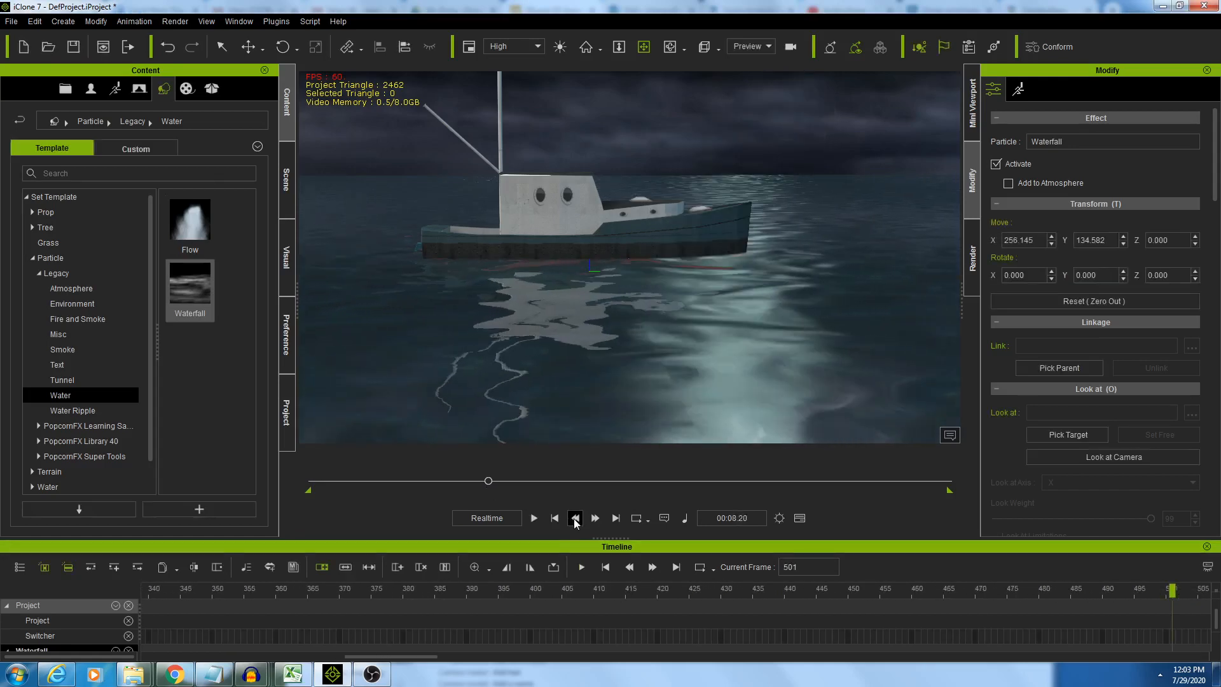
# Select the Waterfall particle in the scene, raise it to Z about 60, and preview it
pyautogui.click(287, 167)
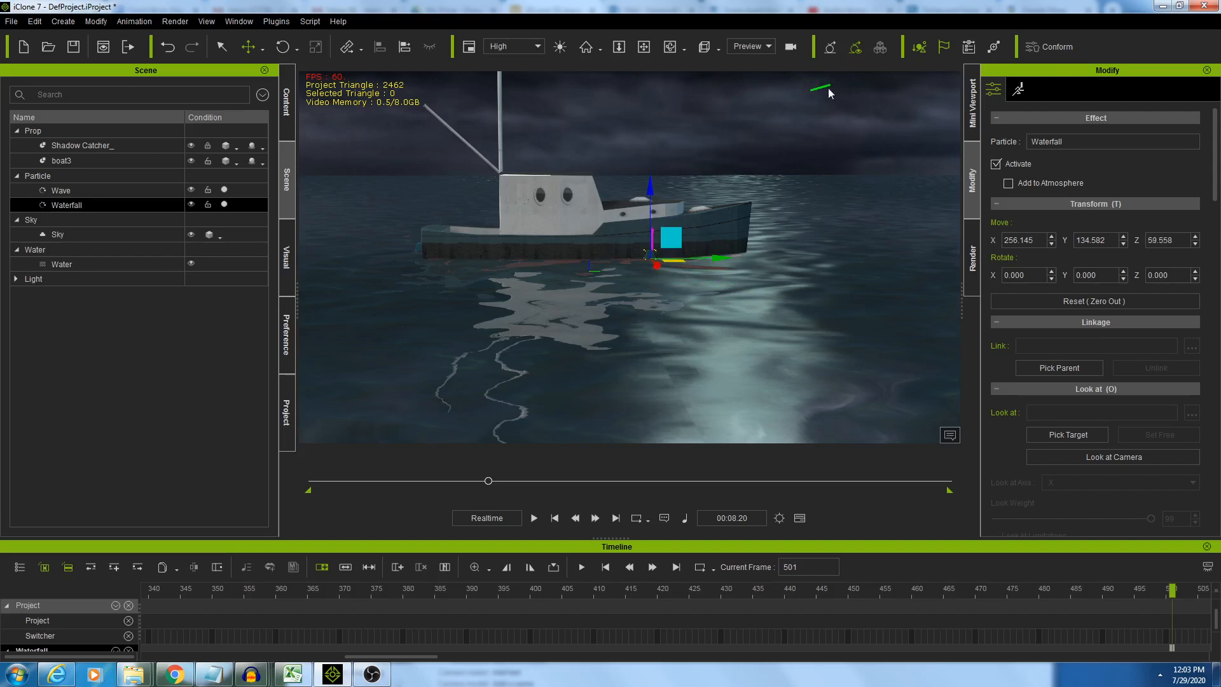
pyautogui.click(533, 519)
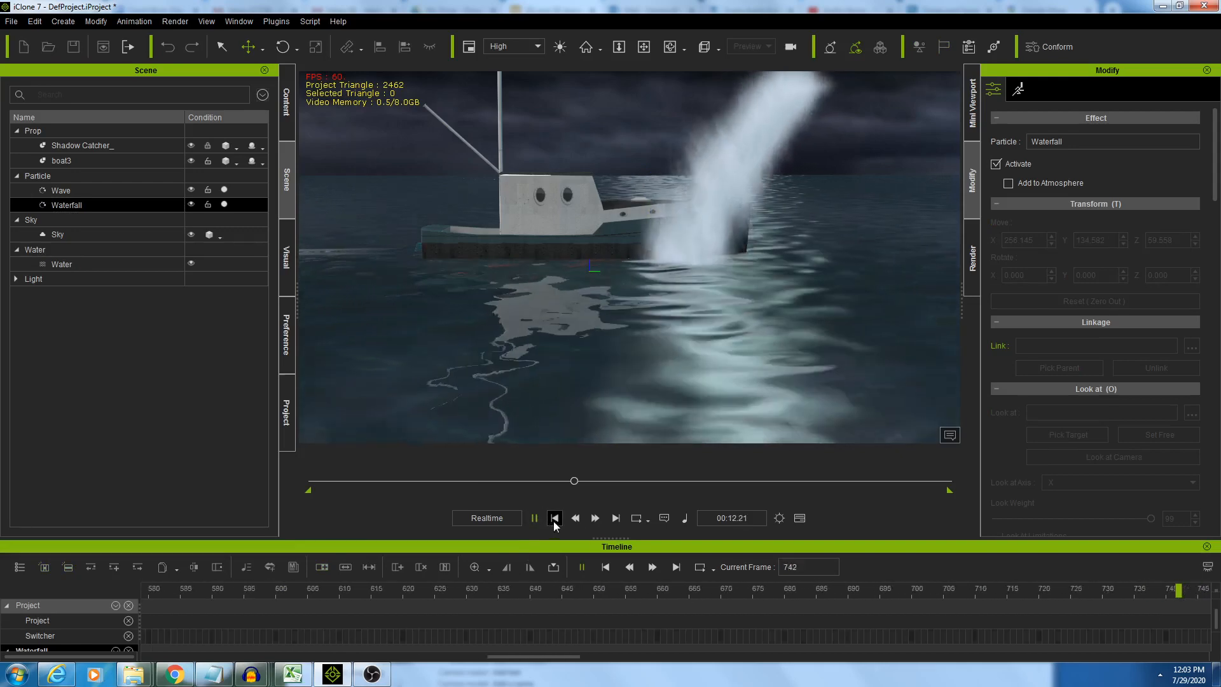
pyautogui.click(554, 519)
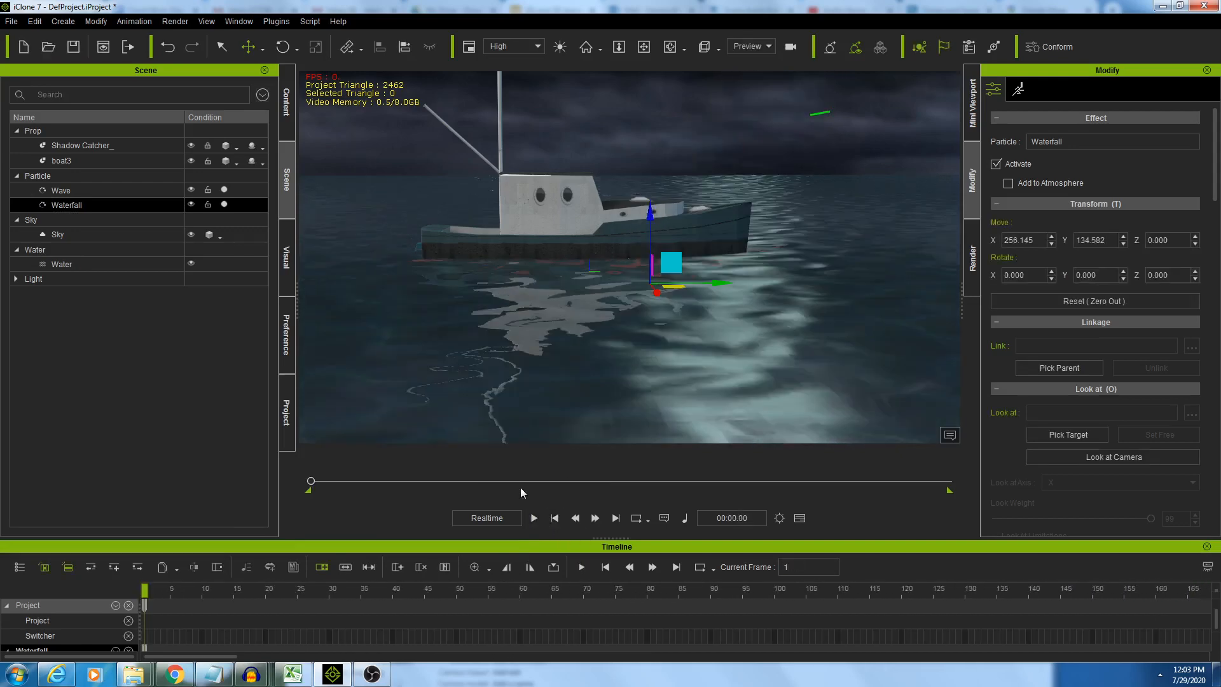
# Rotate the Waterfall particle to about -39 degrees around X at the first frame, and preview the spray
pyautogui.click(282, 46)
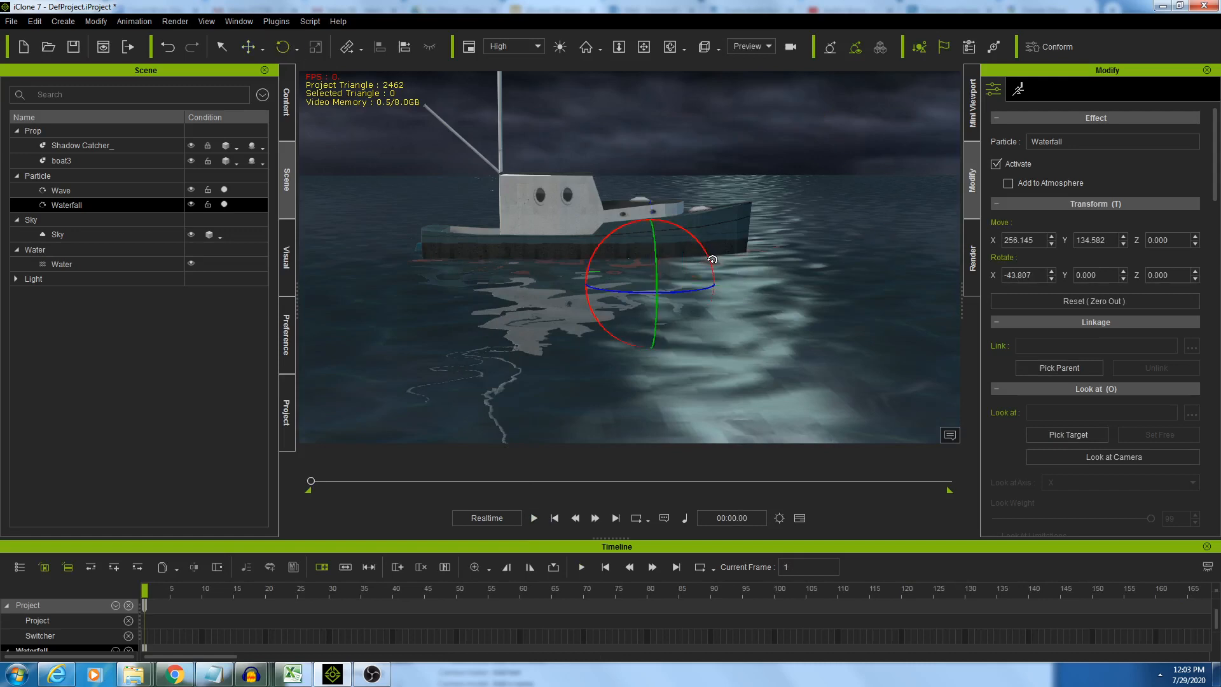
pyautogui.click(533, 522)
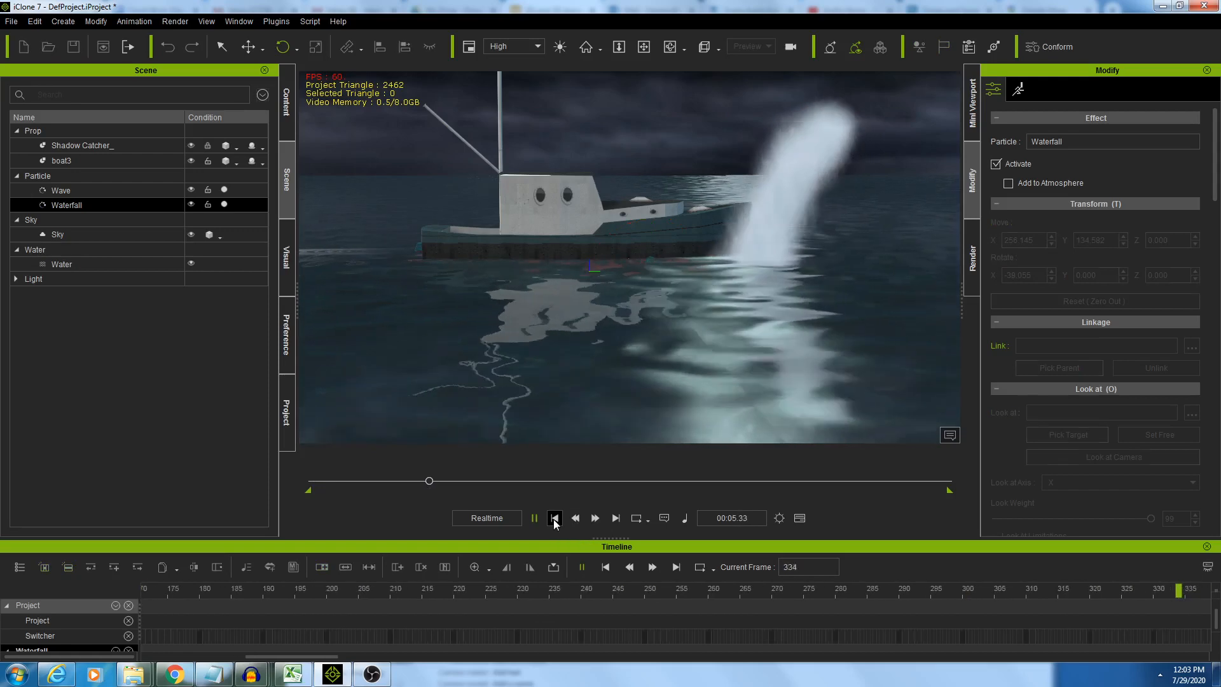
pyautogui.click(554, 518)
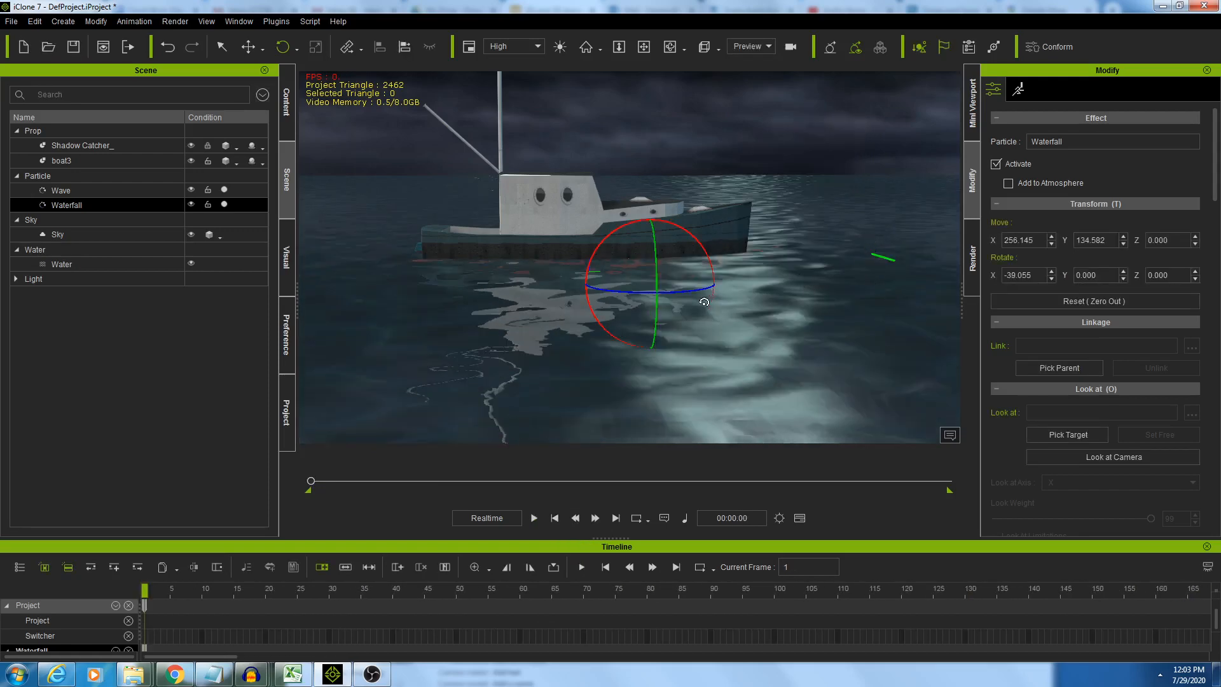
pyautogui.rightClick(659, 291)
pyautogui.click(715, 432)
pyautogui.click(534, 518)
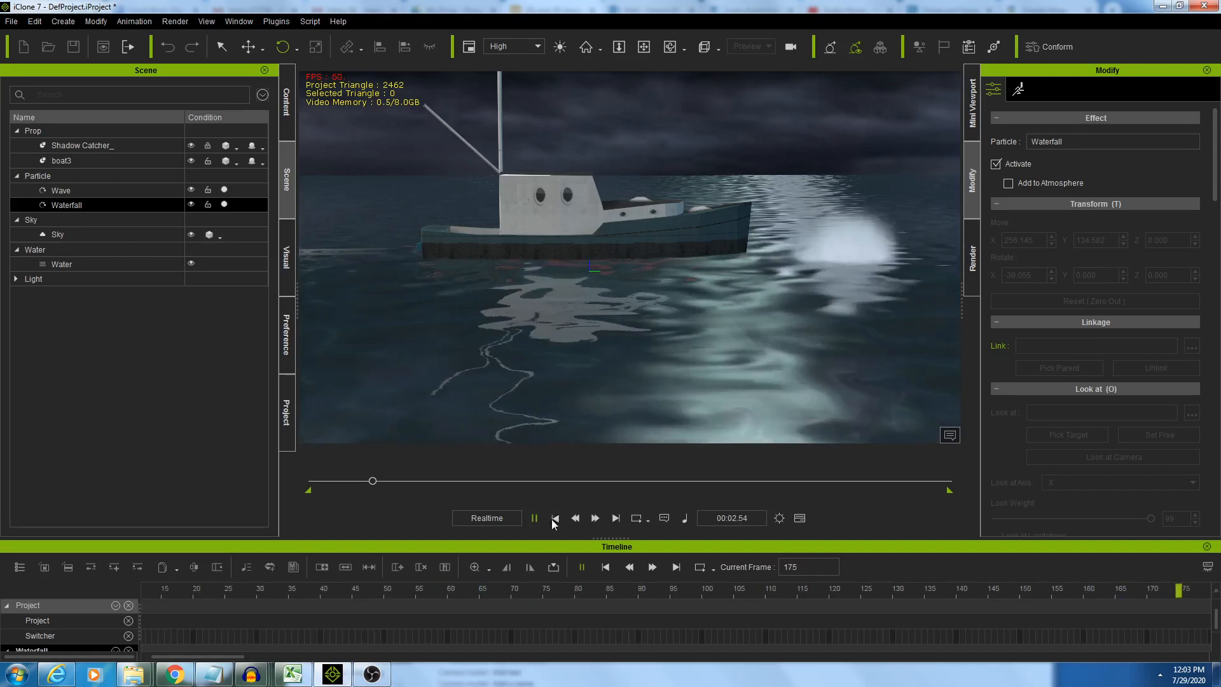
pyautogui.click(554, 518)
# Move the Waterfall particle back to X about -17 and Y about -146, and preview it around the bow
pyautogui.click(247, 51)
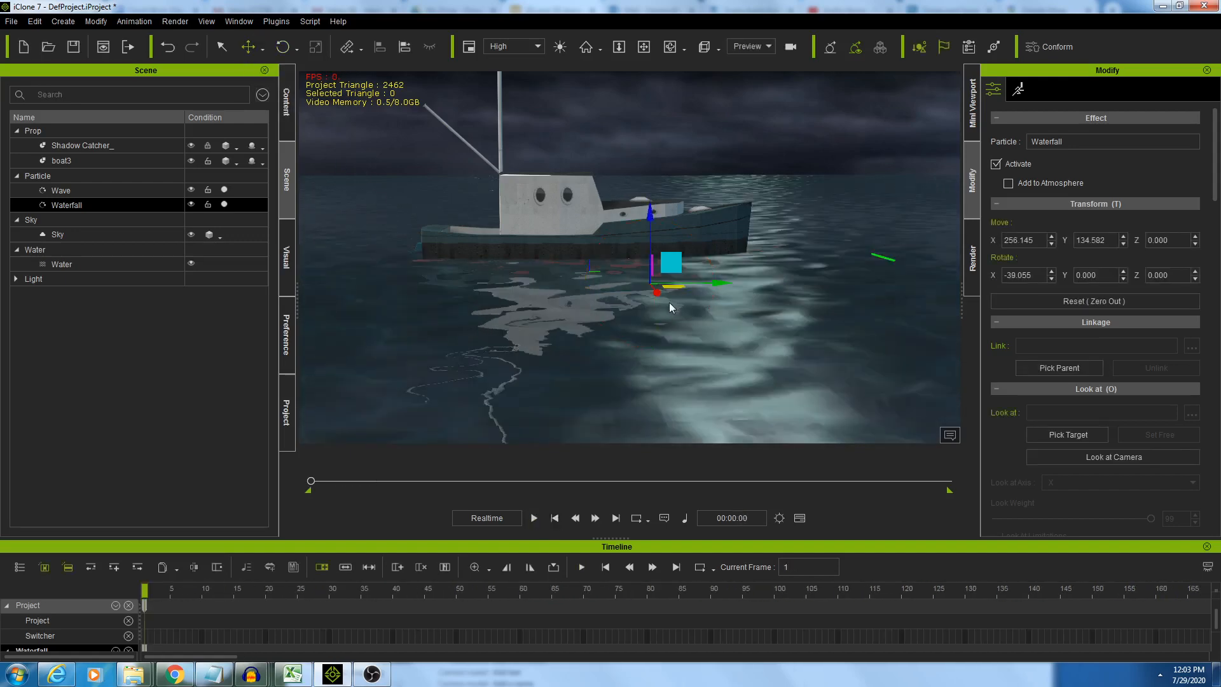
pyautogui.moveTo(724, 283); pyautogui.dragTo(644, 284)
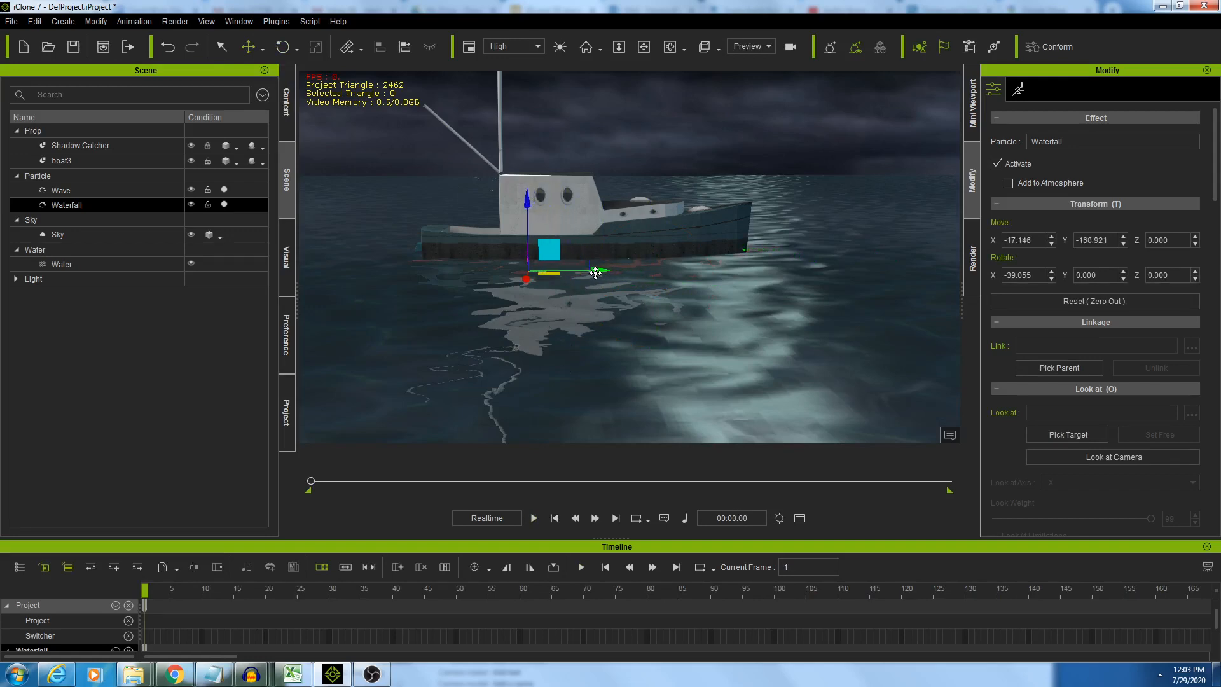
pyautogui.click(533, 518)
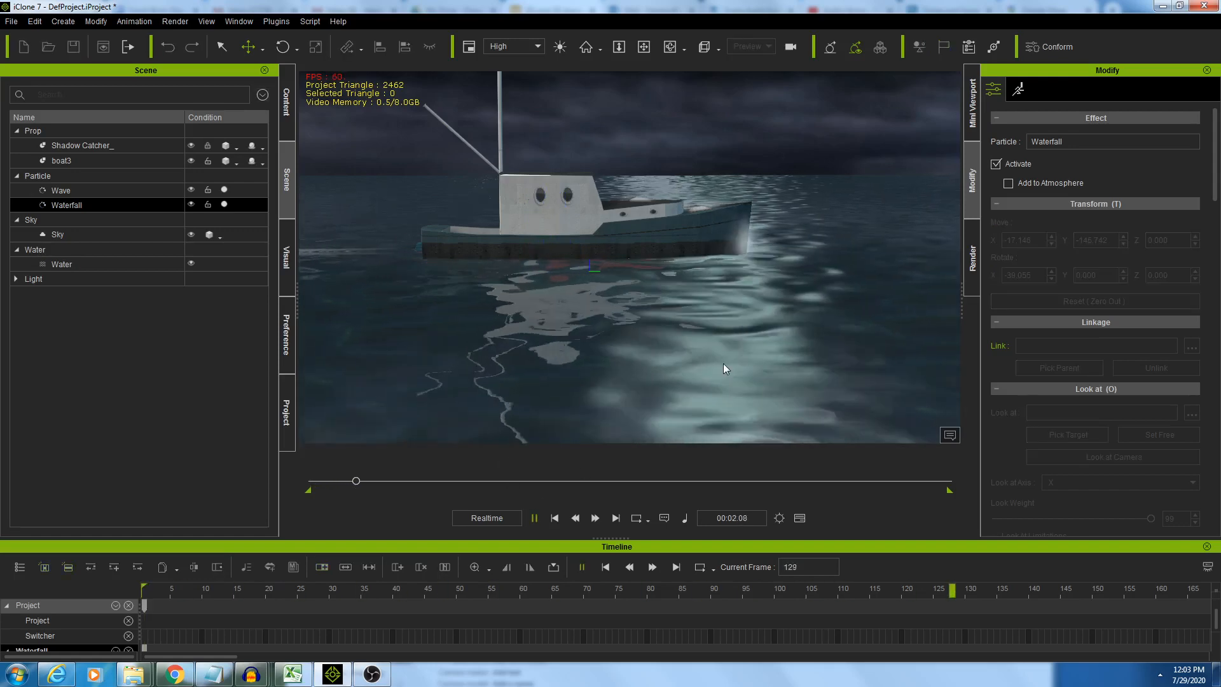
pyautogui.moveTo(813, 334); pyautogui.dragTo(584, 254, button='right')
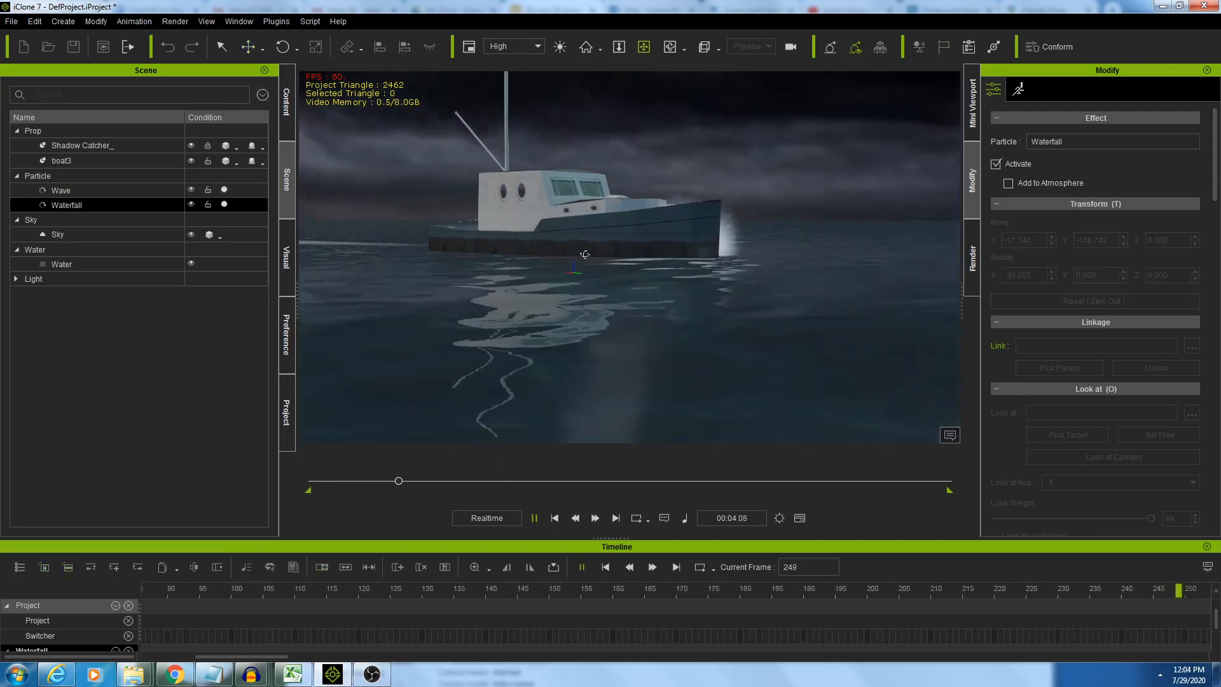
pyautogui.moveTo(475, 293); pyautogui.dragTo(500, 321, button='middle')
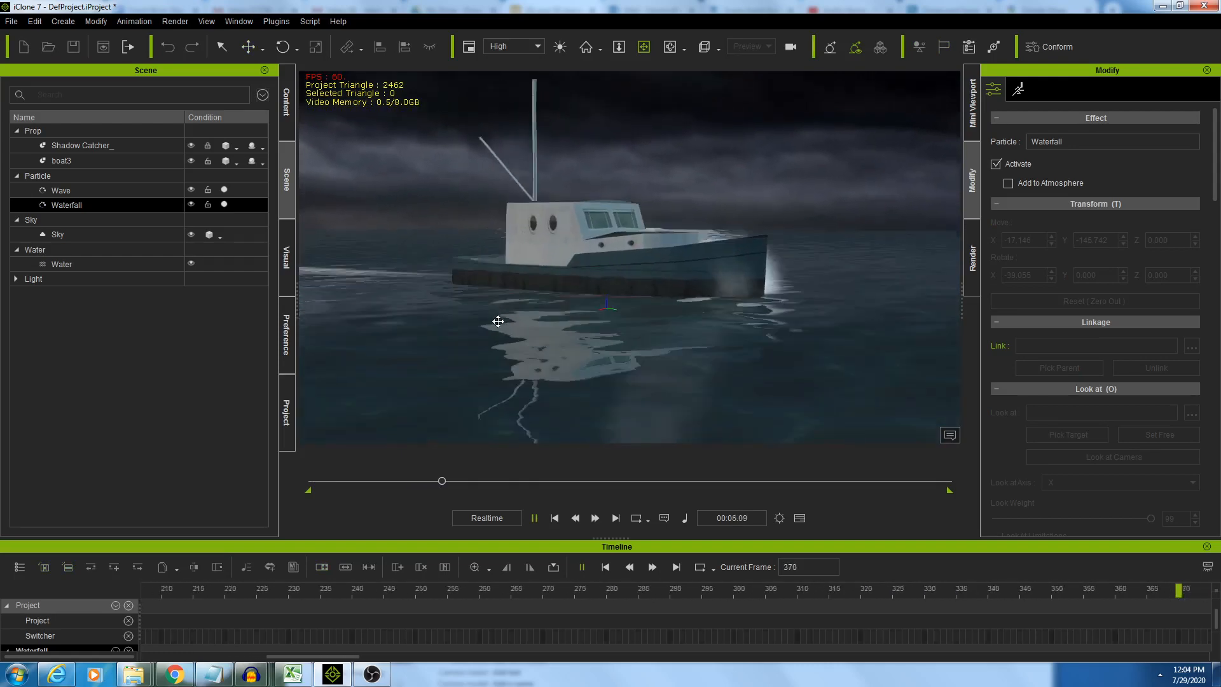
pyautogui.moveTo(499, 322); pyautogui.dragTo(447, 358, button='right')
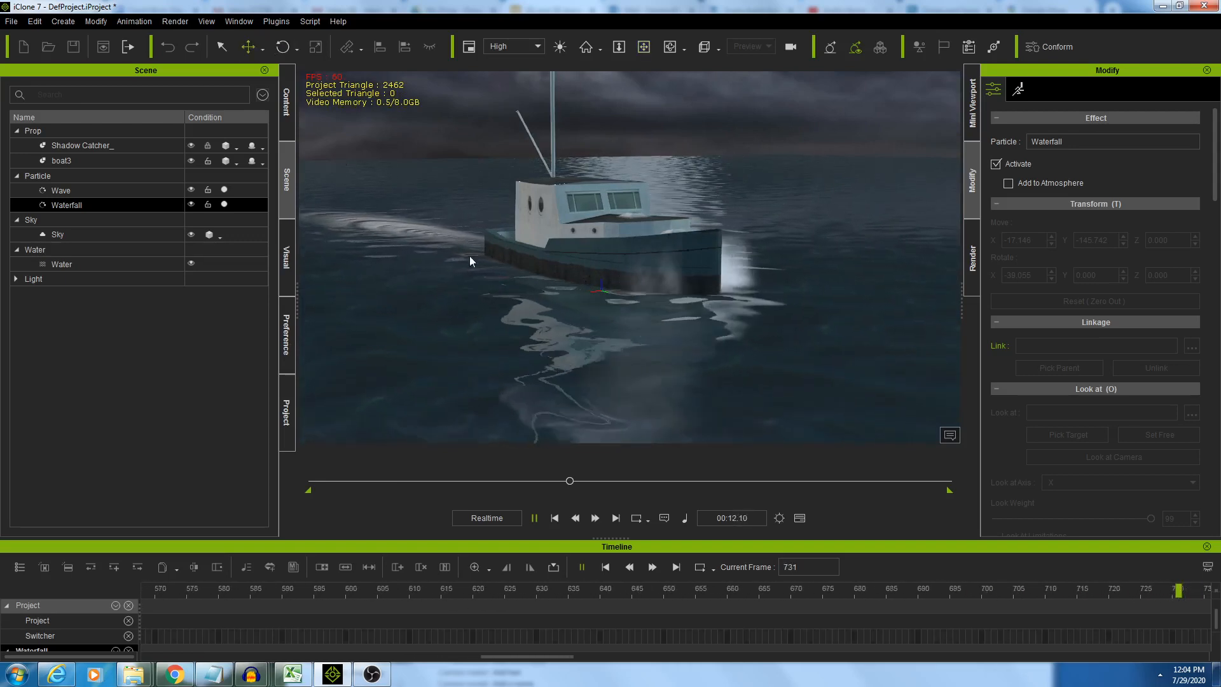
# Center the Waterfall particle on the bow at X about 1.6 at the first frame, and preview it
pyautogui.click(554, 517)
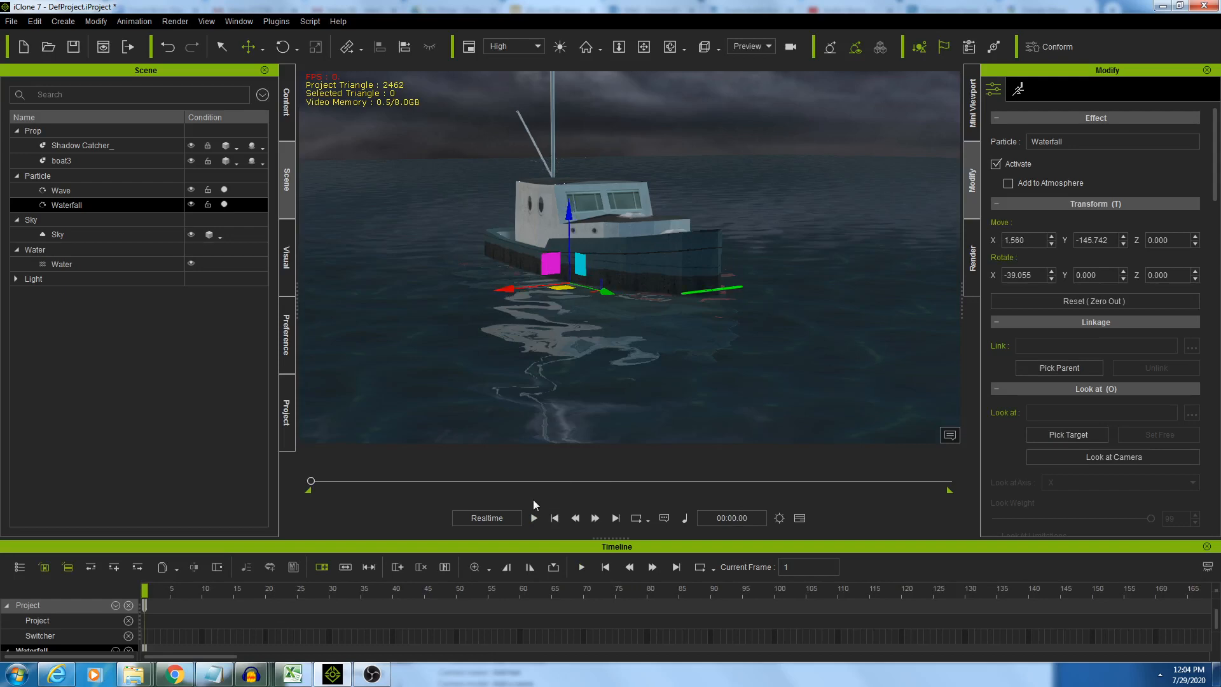
pyautogui.click(534, 518)
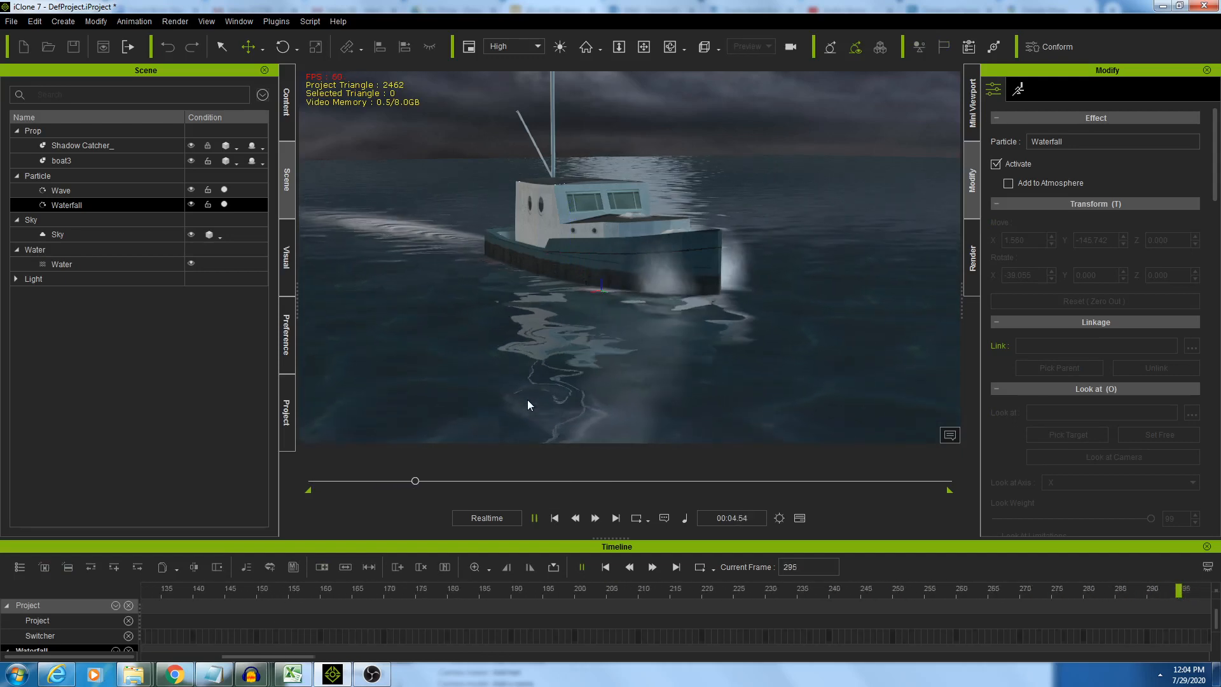
pyautogui.click(554, 518)
# Examine the wake and bow spray at the first and last frames, from a distance and close to the bow
pyautogui.moveTo(681, 313); pyautogui.dragTo(564, 345, button='middle')
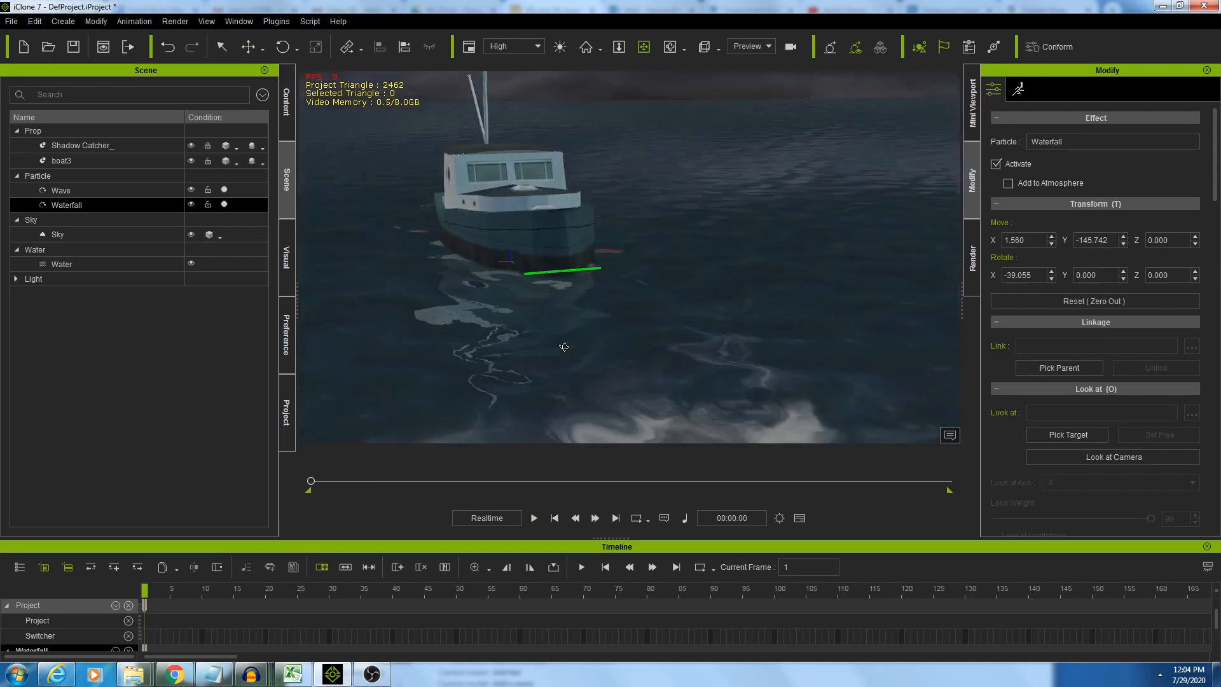
pyautogui.moveTo(555, 280); pyautogui.dragTo(561, 245, button='middle')
pyautogui.scroll(-4, 539, 271)
pyautogui.scroll(-2, 539, 271)
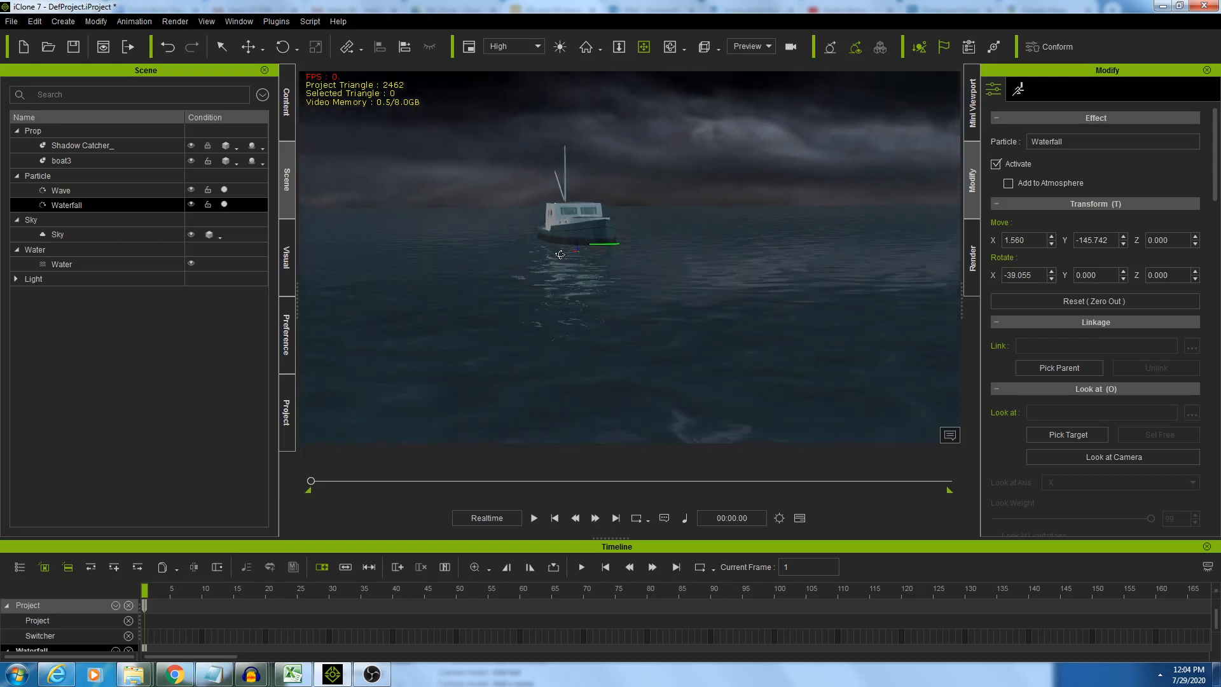
pyautogui.moveTo(310, 484); pyautogui.dragTo(1034, 489)
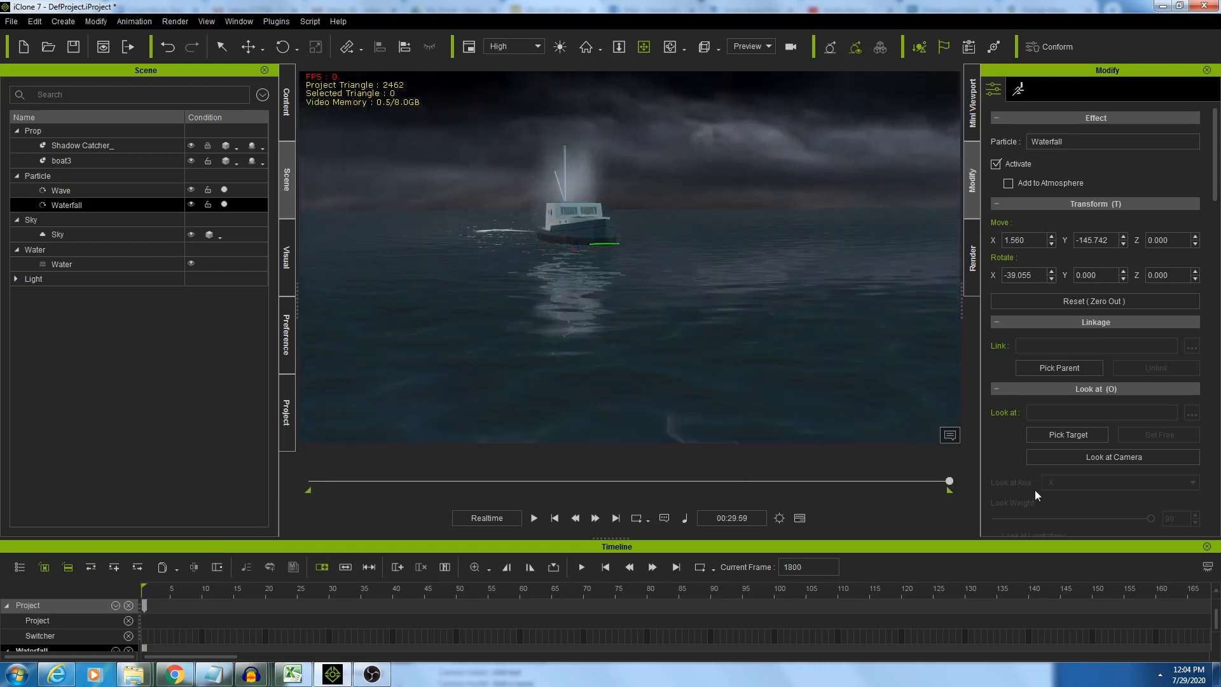
pyautogui.scroll(3, 574, 193)
pyautogui.scroll(3, 574, 193)
pyautogui.moveTo(562, 218)
pyautogui.mouseDown(button='middle')
pyautogui.moveTo(624, 229)
pyautogui.moveTo(572, 216)
pyautogui.moveTo(570, 235)
pyautogui.mouseUp(button='middle')
pyautogui.scroll(-3, 624, 229)
pyautogui.scroll(3, 567, 240)
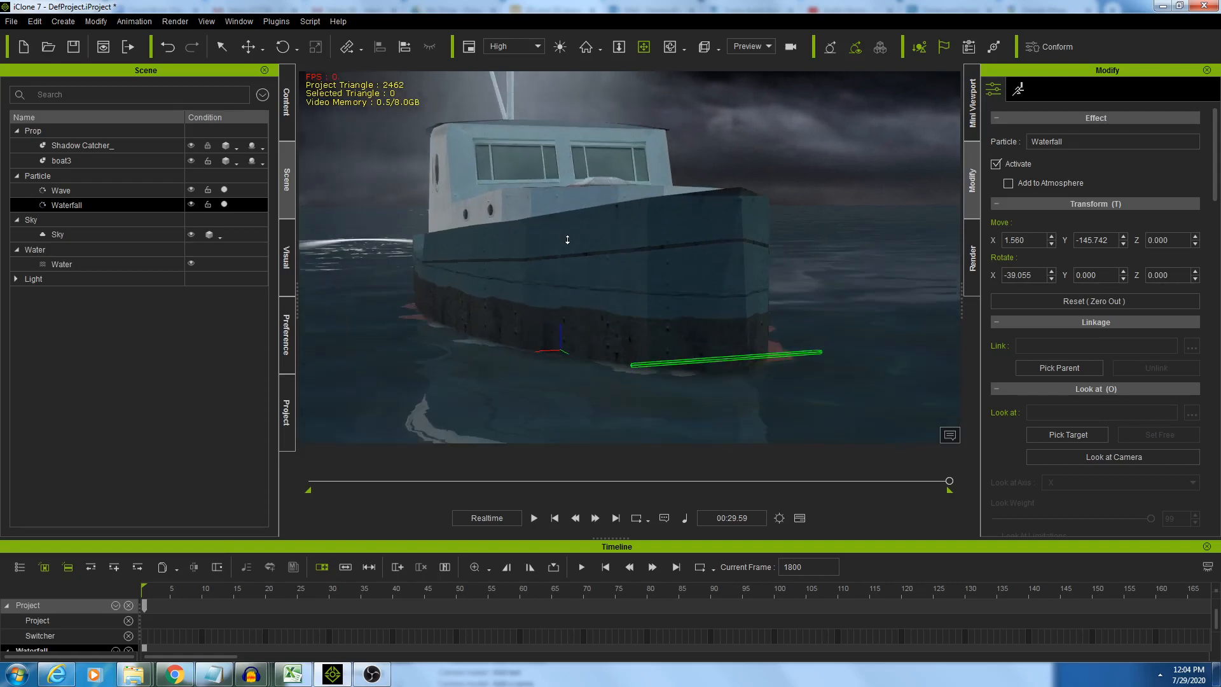
pyautogui.click(539, 519)
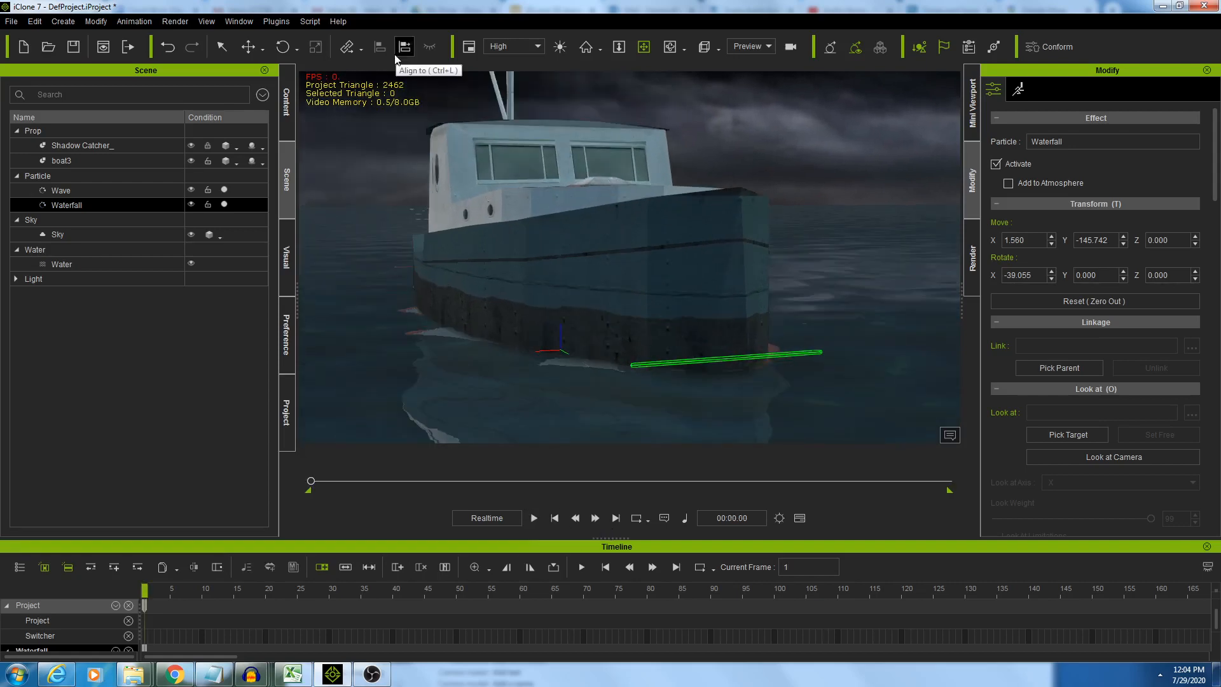
# Frame the boat from far away at the first frame and create a camera from that view
pyautogui.click(60, 21)
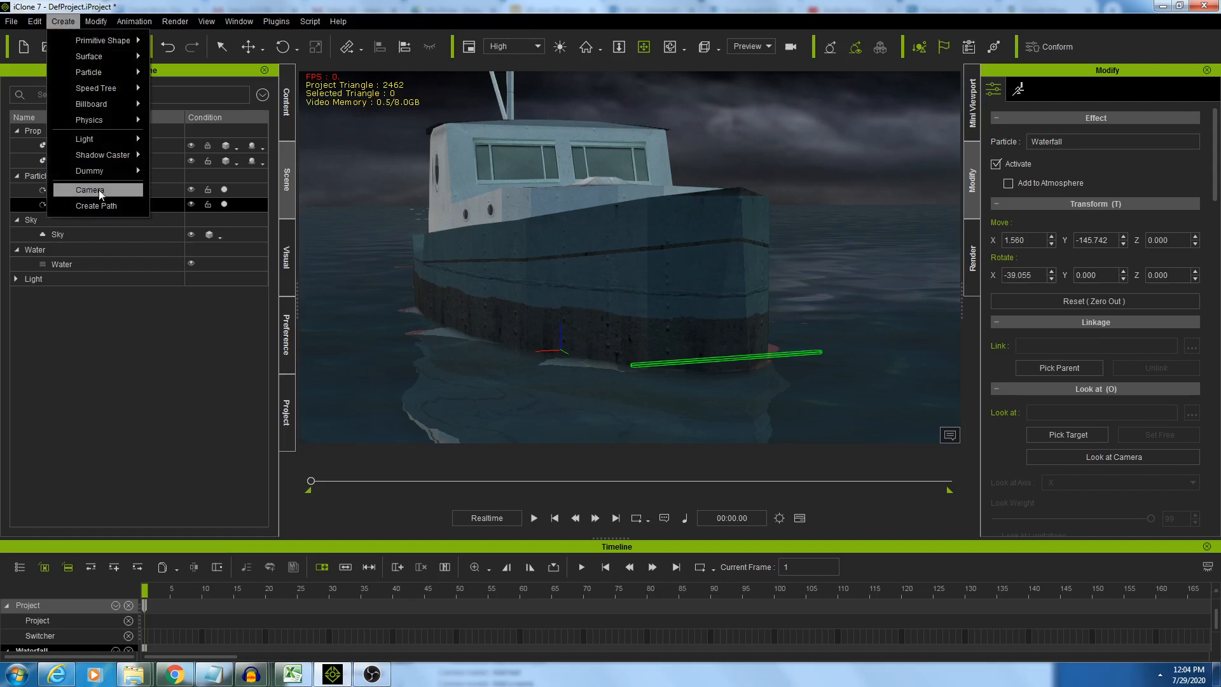
pyautogui.moveTo(312, 482); pyautogui.dragTo(274, 474)
pyautogui.scroll(-10, 482, 380)
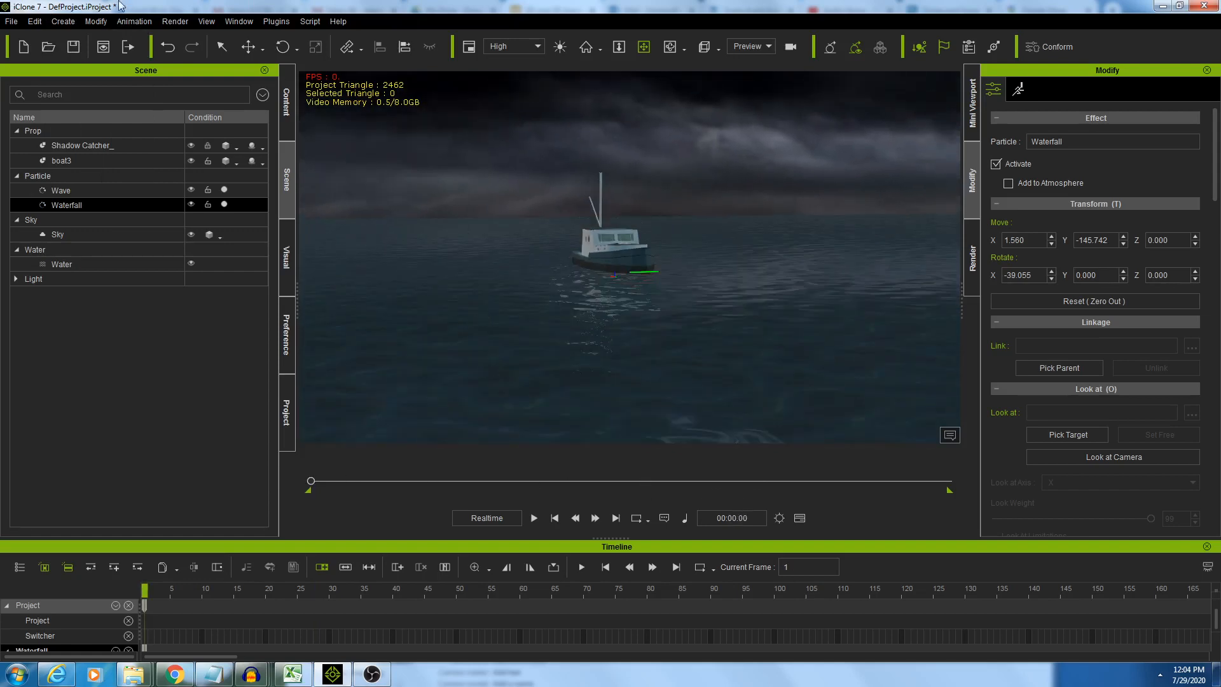
pyautogui.click(55, 26)
pyautogui.click(96, 190)
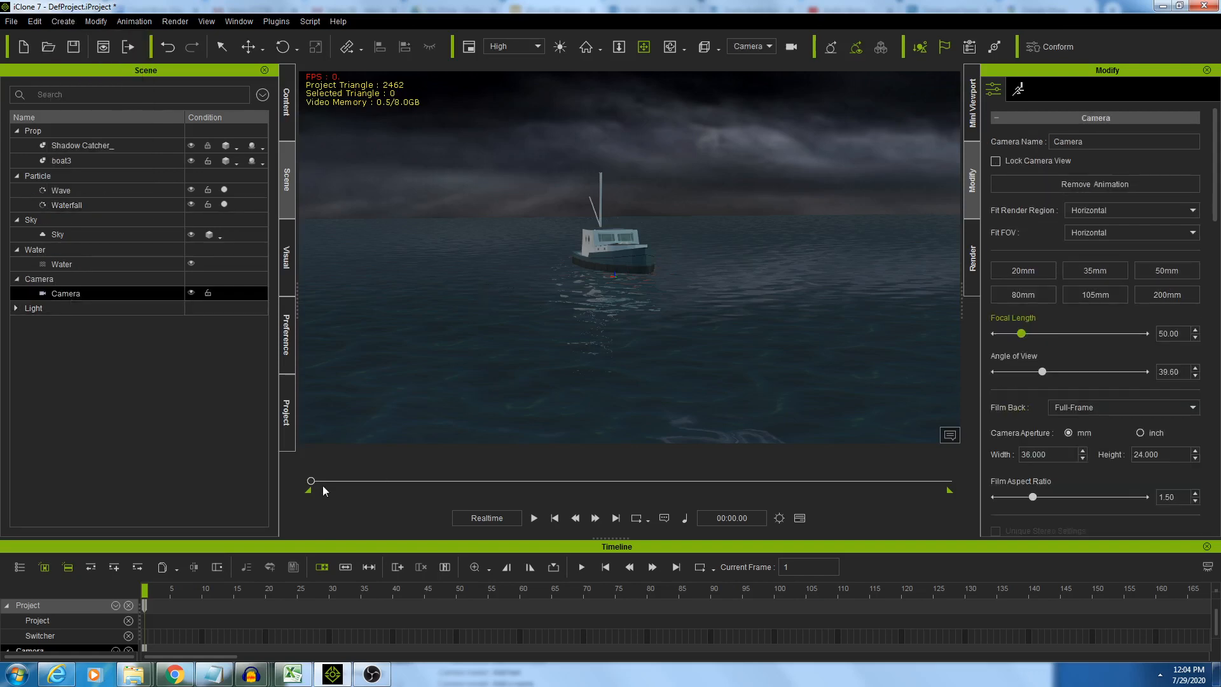
# Try a camera move in to the boat's bow ending at frame 1800, preview it, and remove the camera animation
pyautogui.moveTo(311, 481); pyautogui.dragTo(1004, 485)
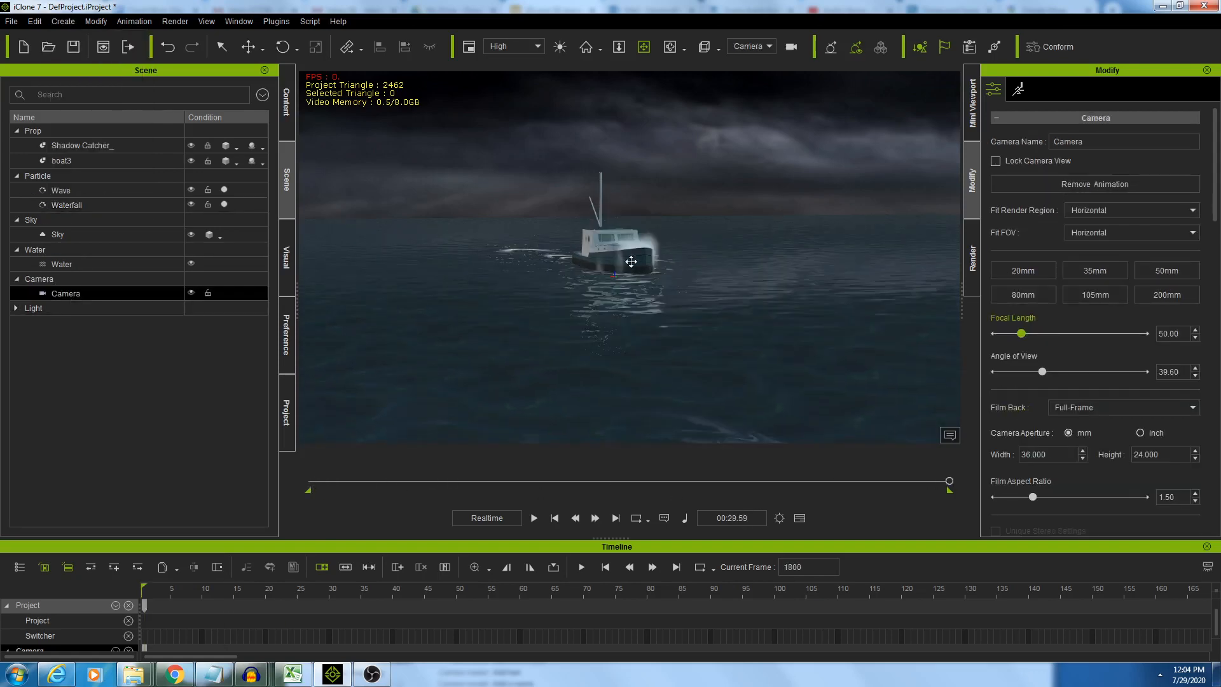
pyautogui.scroll(5, 627, 280)
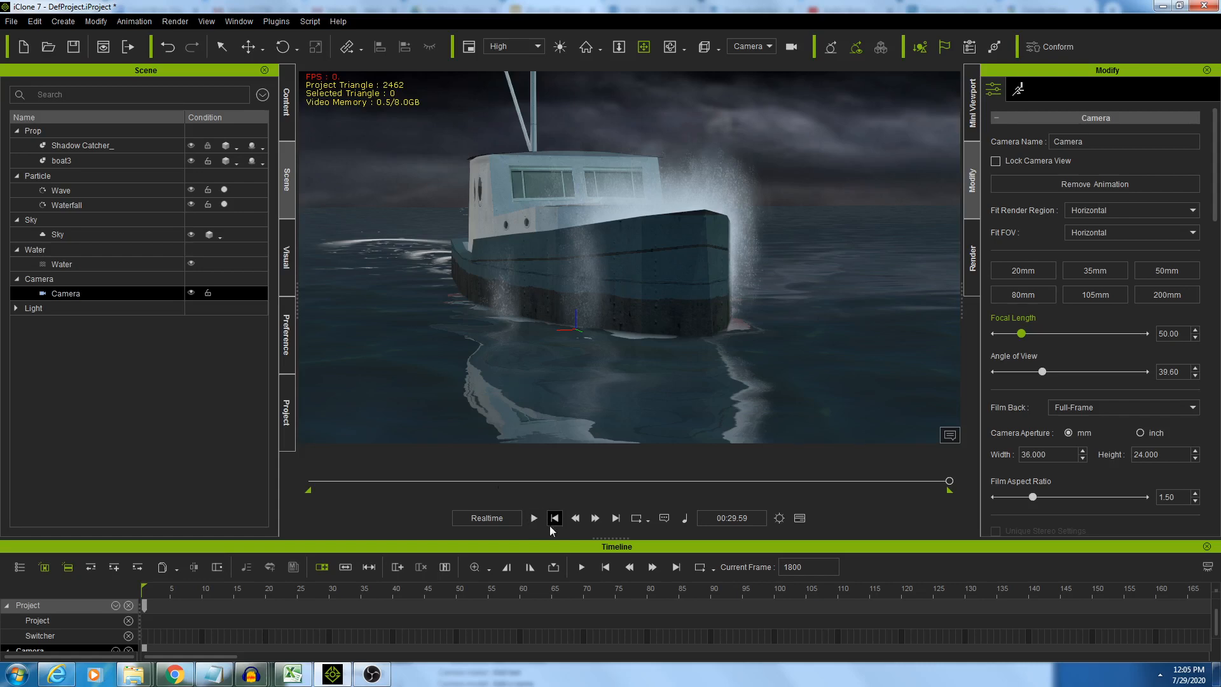
pyautogui.click(554, 517)
pyautogui.click(534, 518)
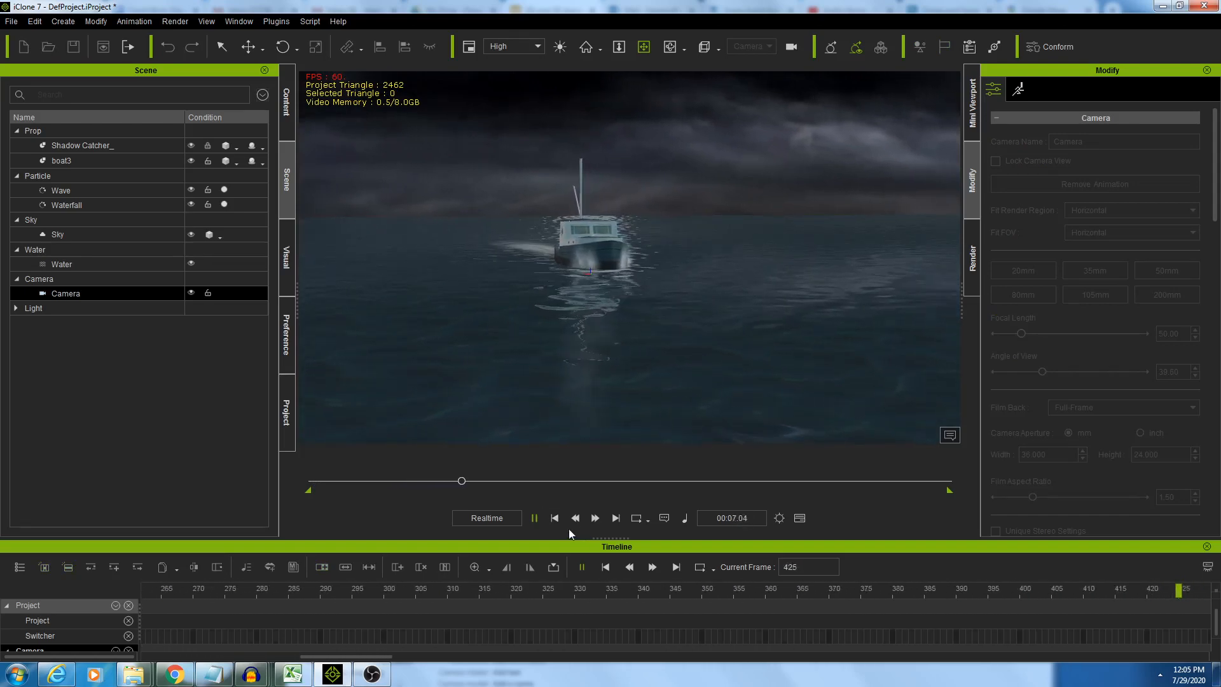
pyautogui.moveTo(653, 490); pyautogui.dragTo(282, 490)
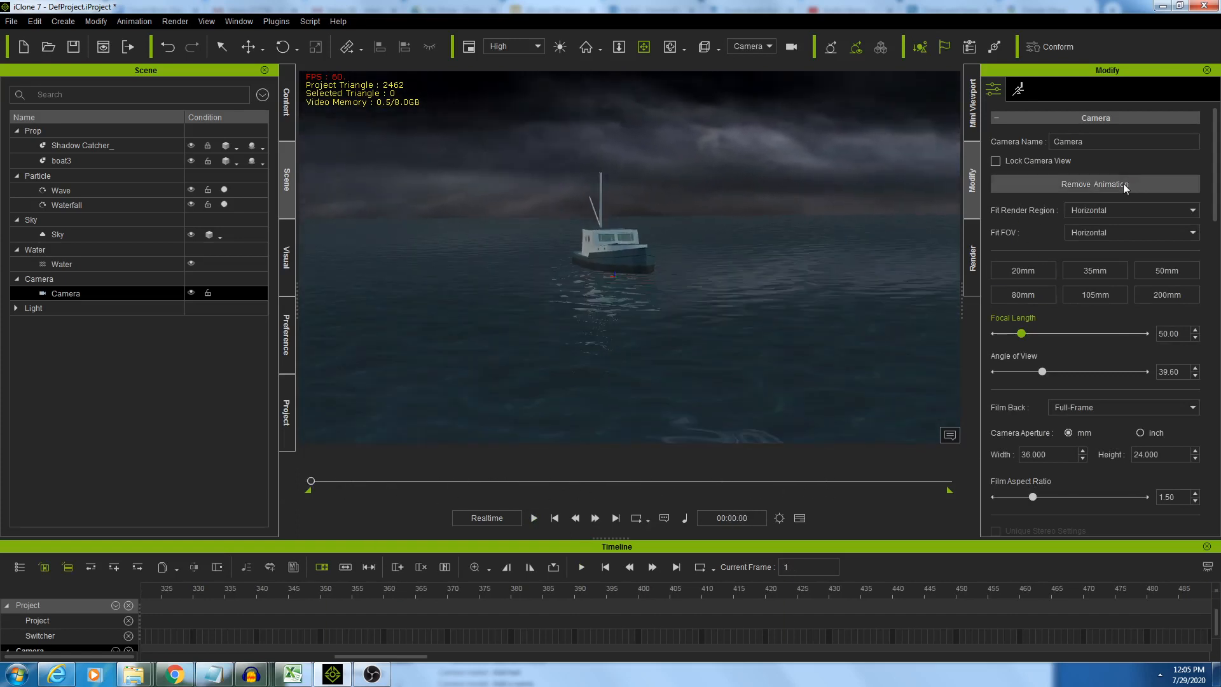
# Animate the camera moving in close to the cabin and stern wake by frame 446, and preview it
pyautogui.moveTo(311, 483); pyautogui.dragTo(471, 473)
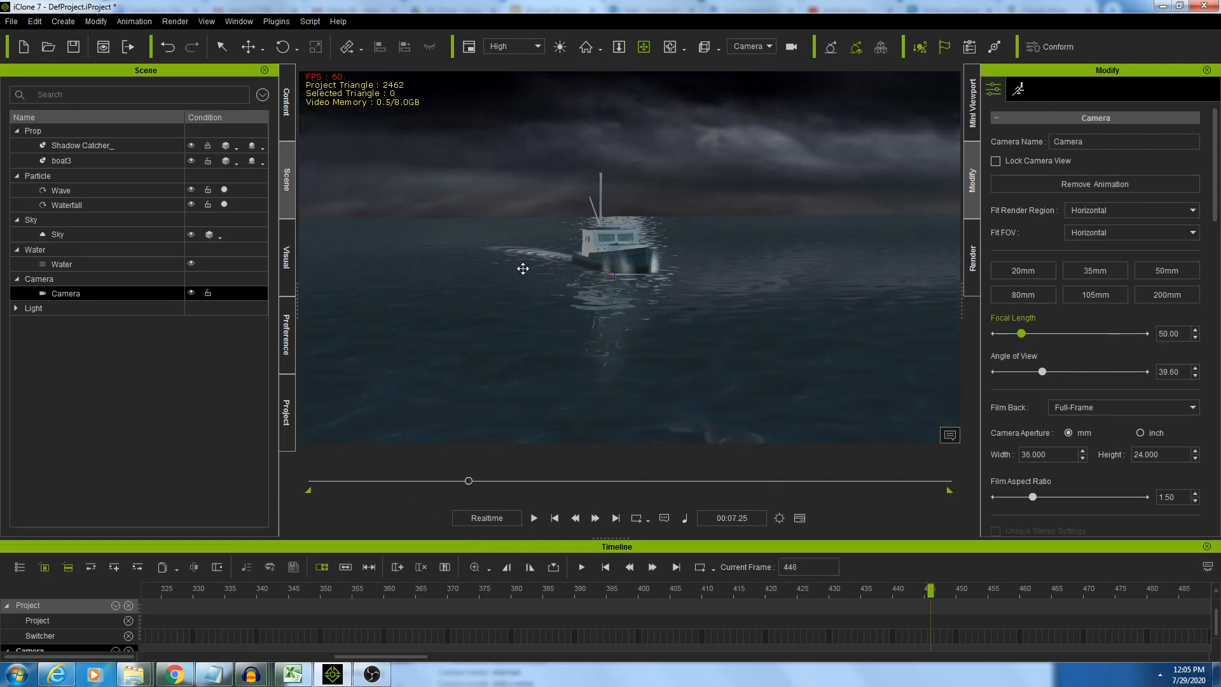
pyautogui.scroll(10, 515, 265)
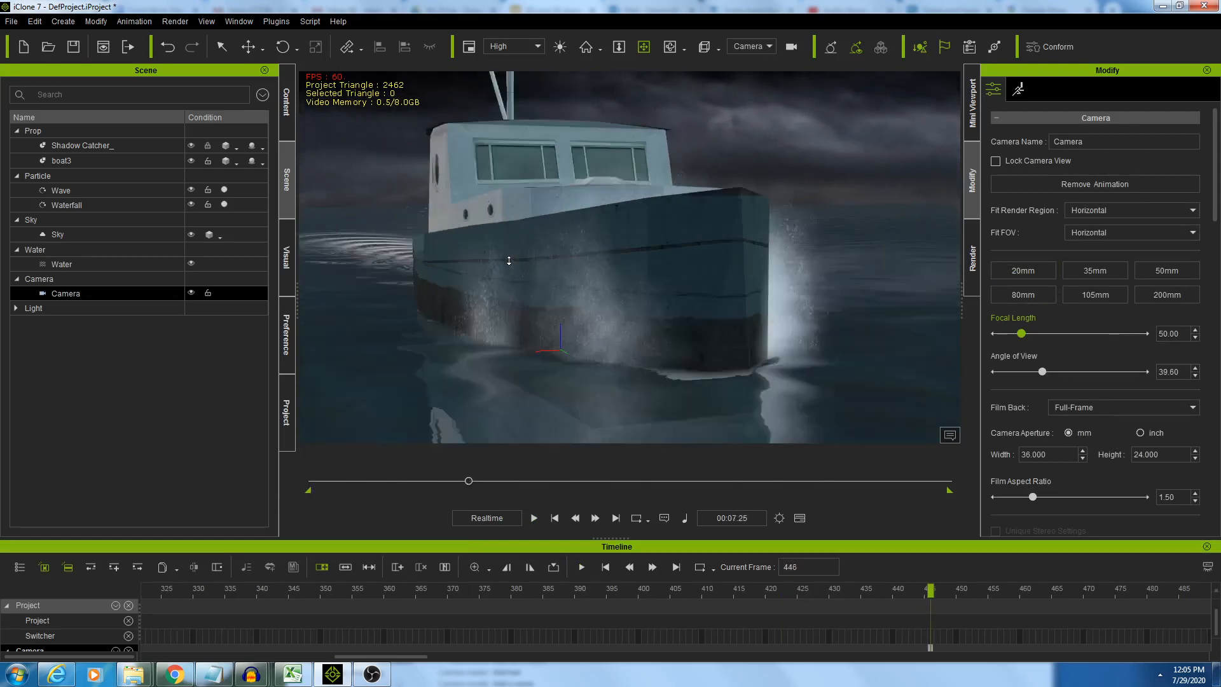
pyautogui.scroll(4, 508, 260)
pyautogui.moveTo(502, 259); pyautogui.dragTo(763, 319, button='middle')
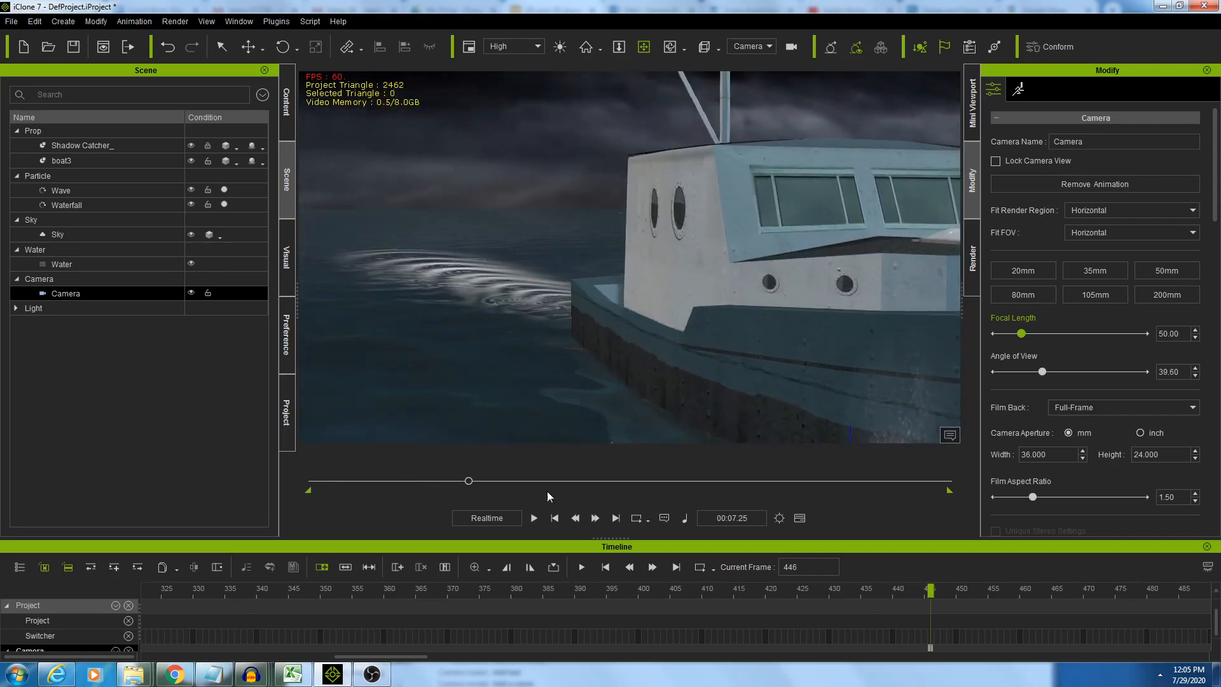
pyautogui.click(554, 518)
pyautogui.click(534, 518)
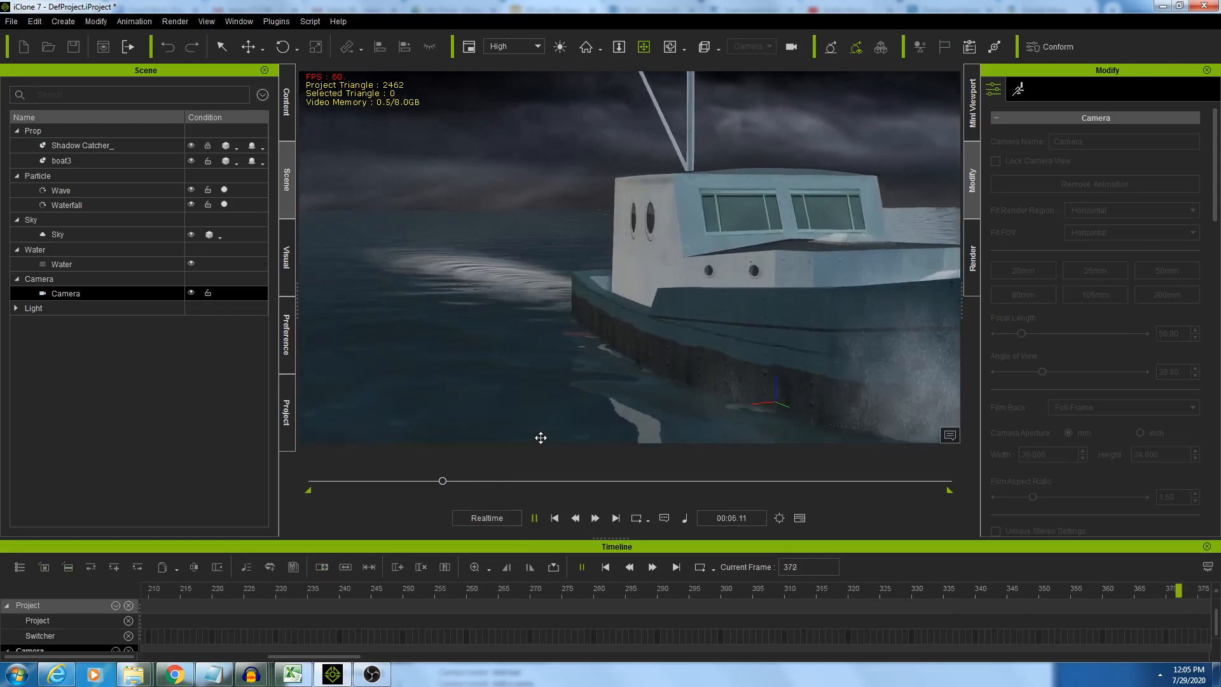
pyautogui.click(554, 517)
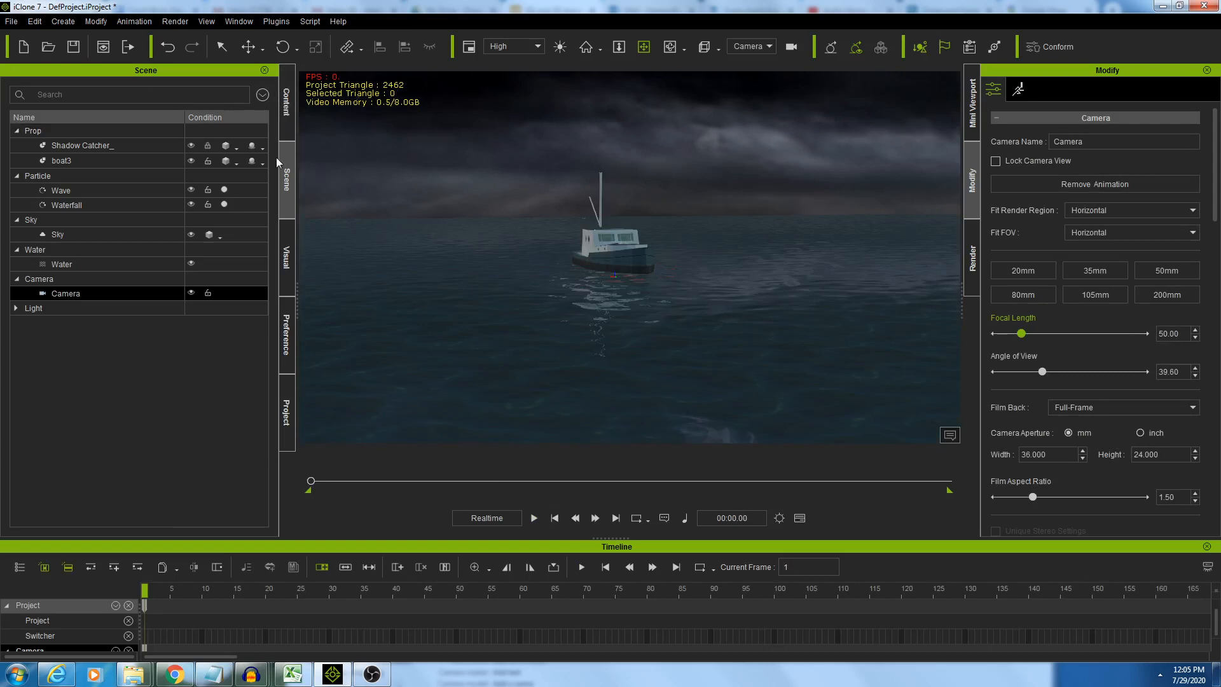
# Search the custom and template content libraries for "splash"
pyautogui.click(285, 115)
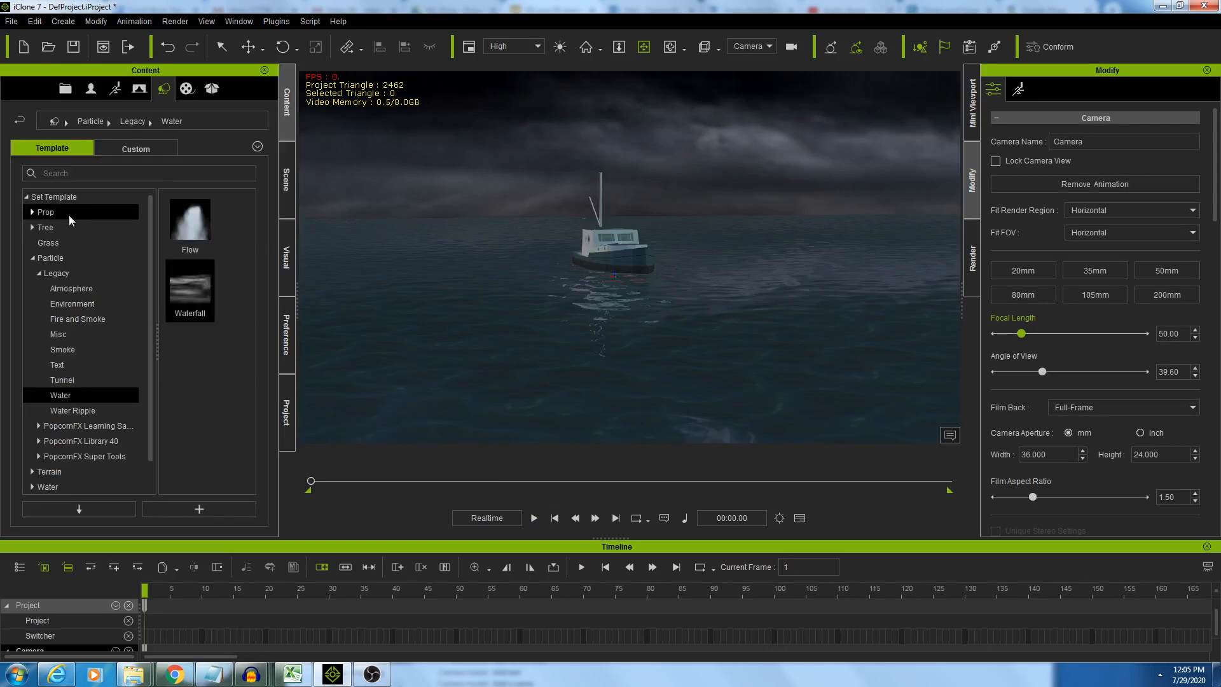
pyautogui.click(51, 198)
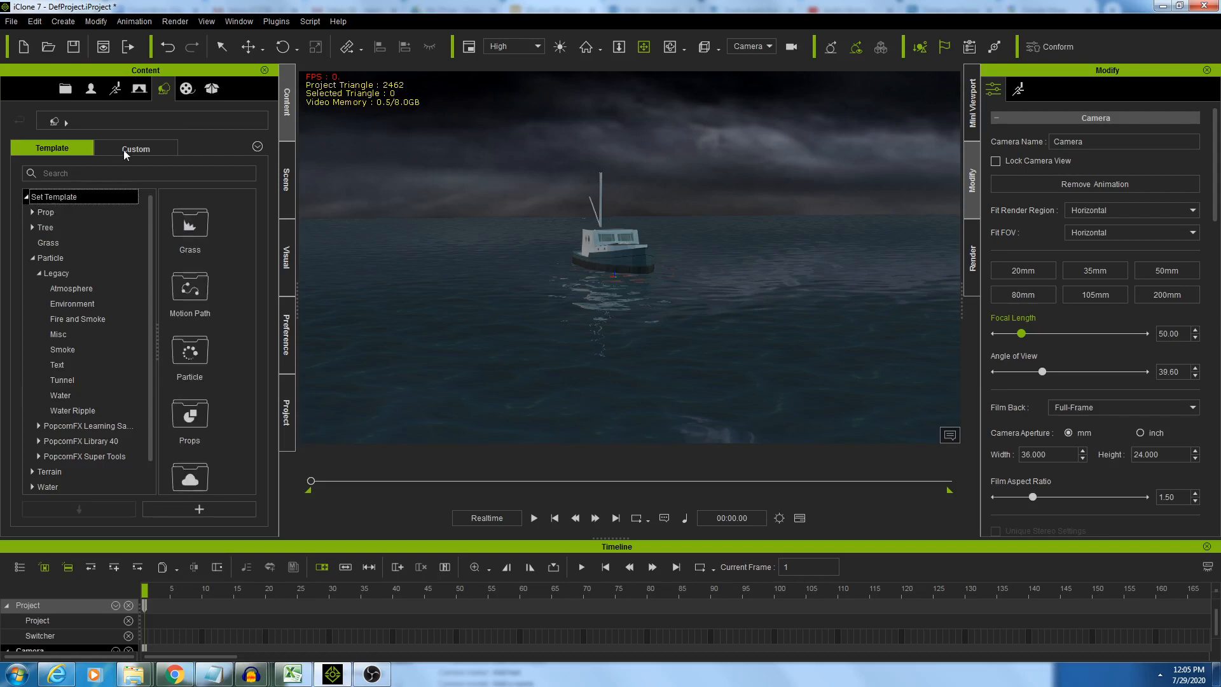
pyautogui.click(128, 150)
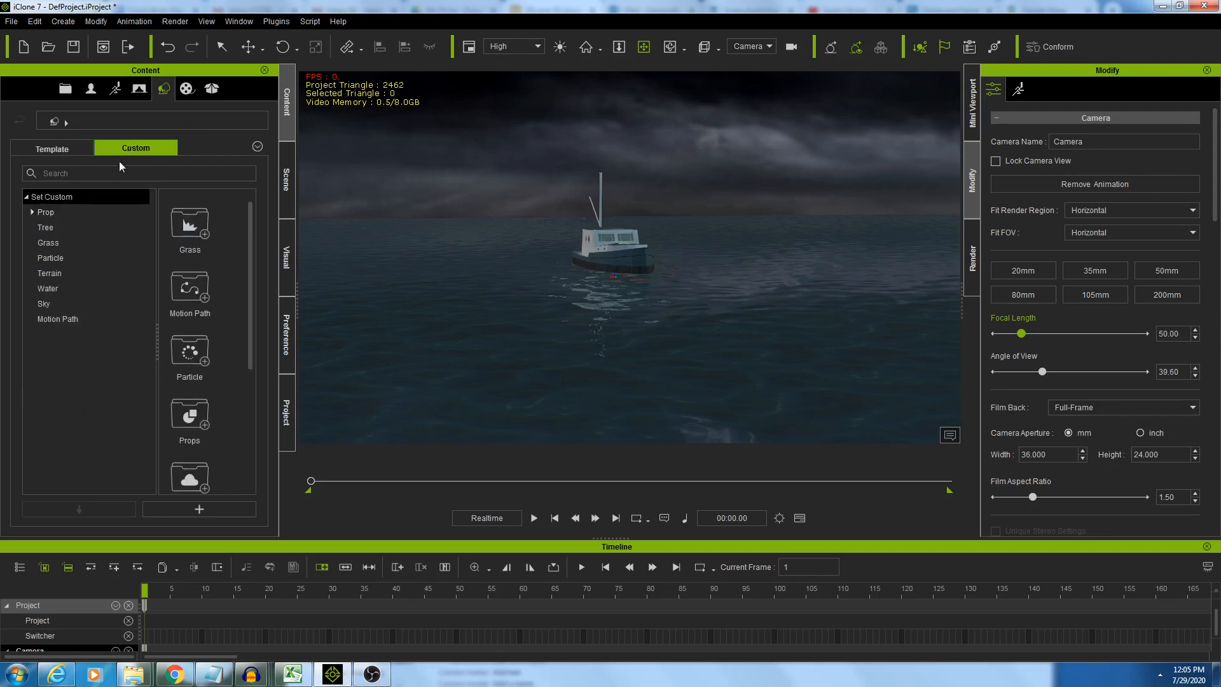
pyautogui.write('splash')
pyautogui.press('Return')
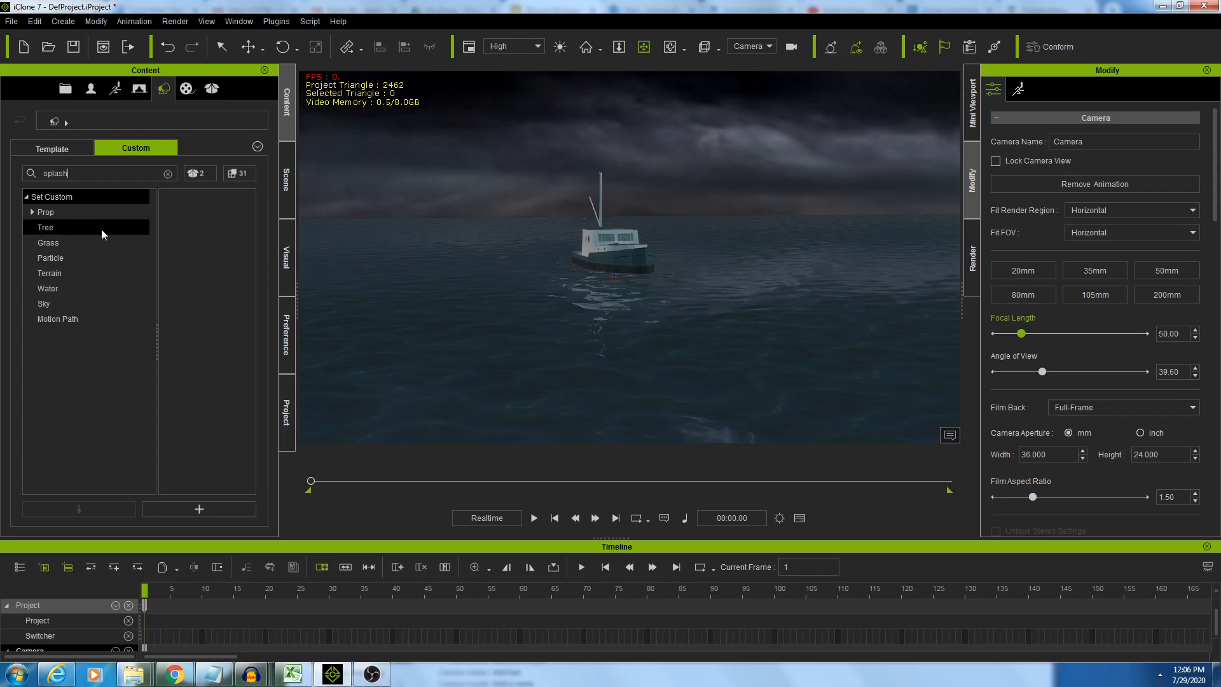
pyautogui.click(67, 149)
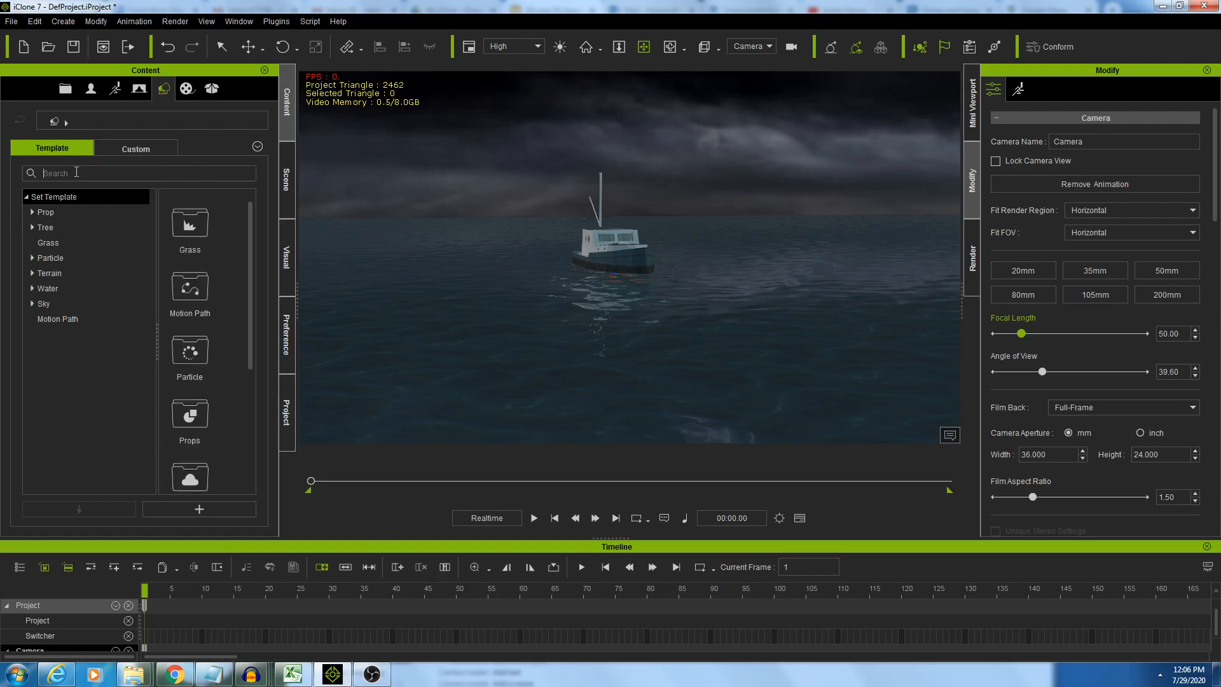
pyautogui.write('s')
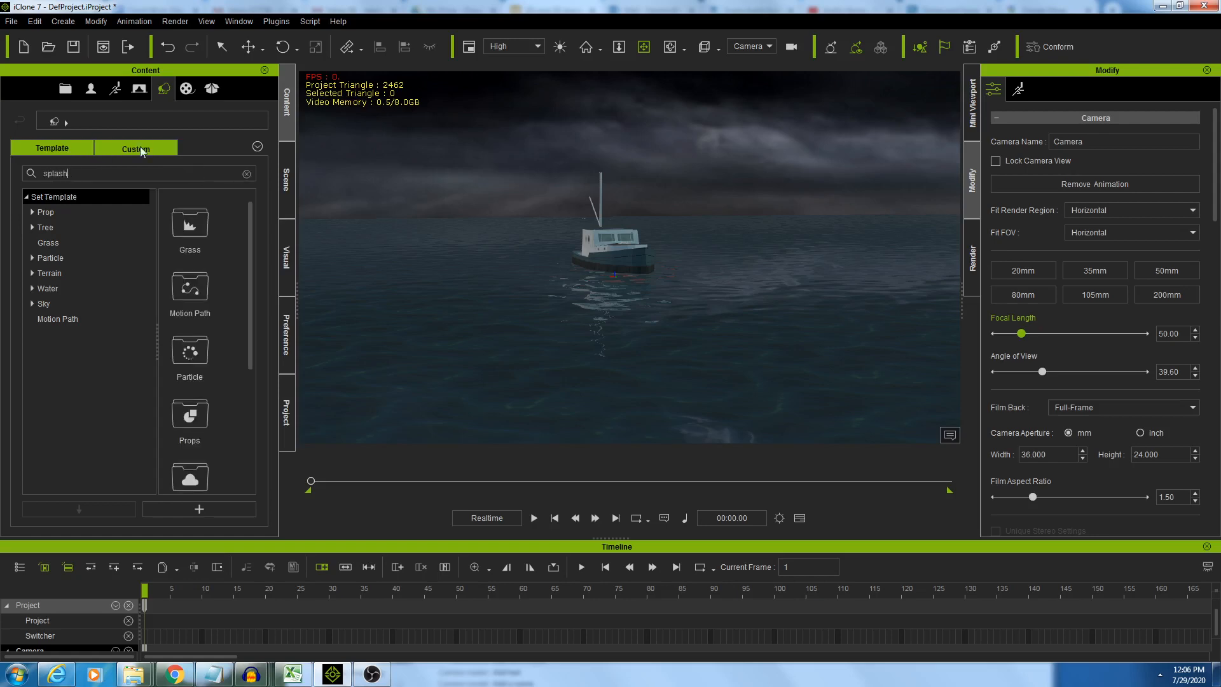
pyautogui.write('plash')
pyautogui.press('Return')
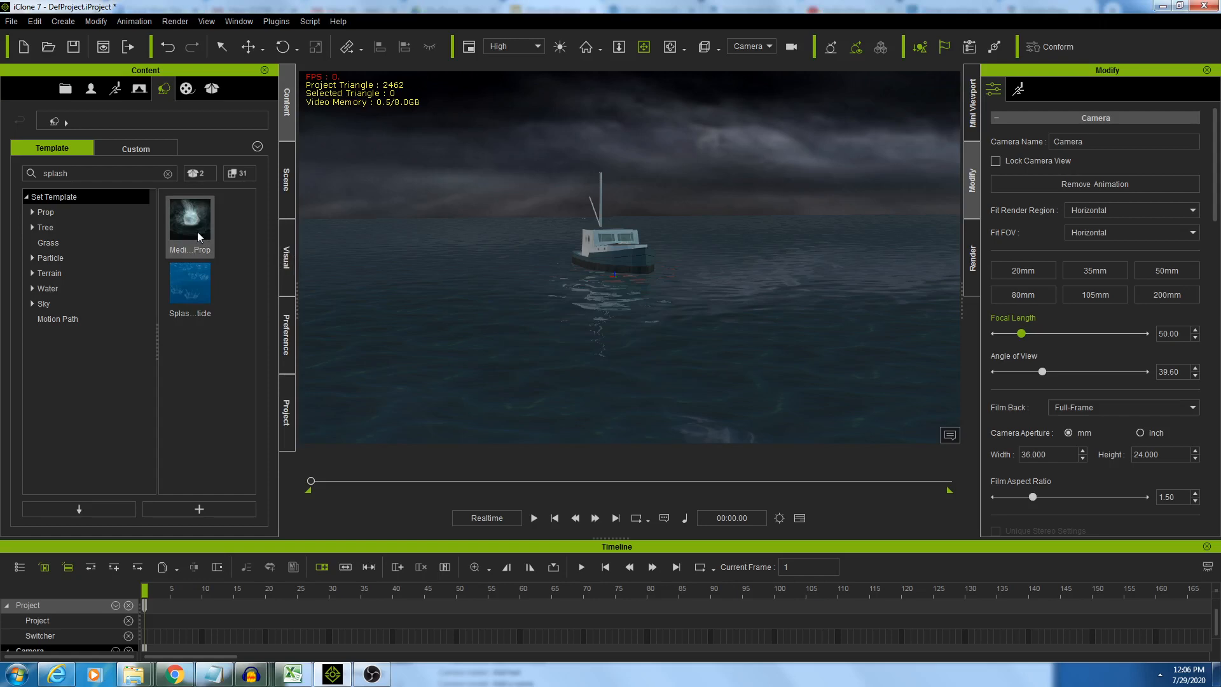
# Locate the Medium Splash Emitter's file on disk and add the emitter to the scene at the boat
pyautogui.rightClick(197, 233)
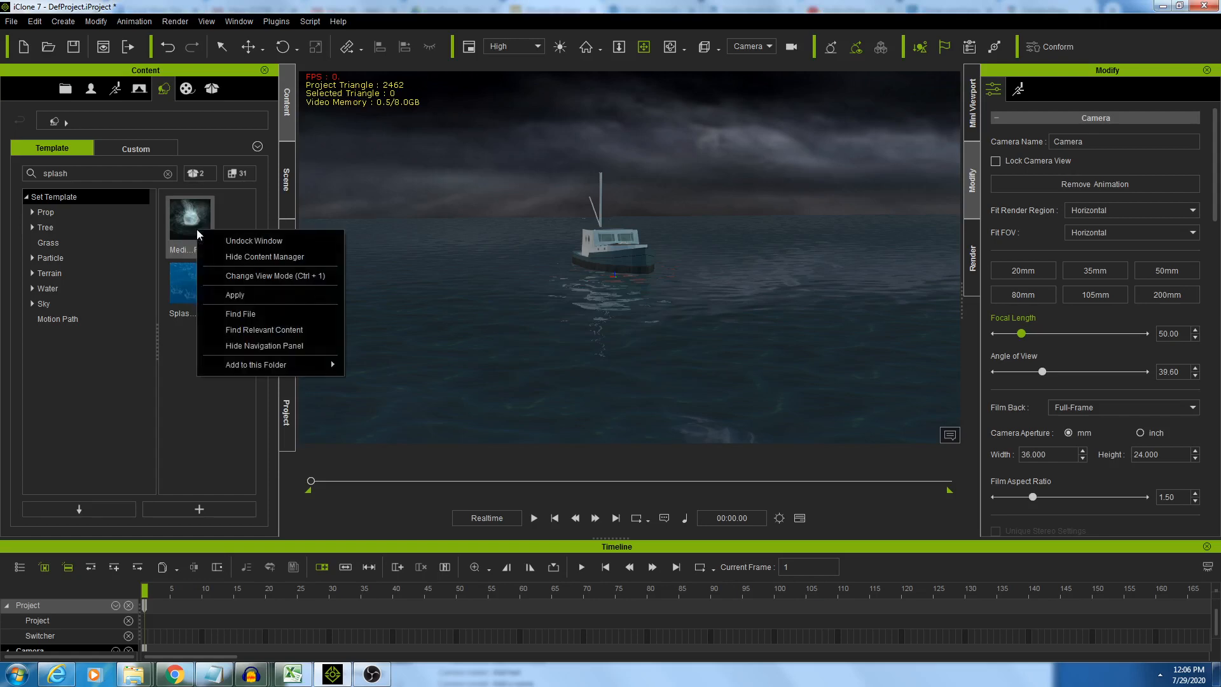
pyautogui.click(250, 314)
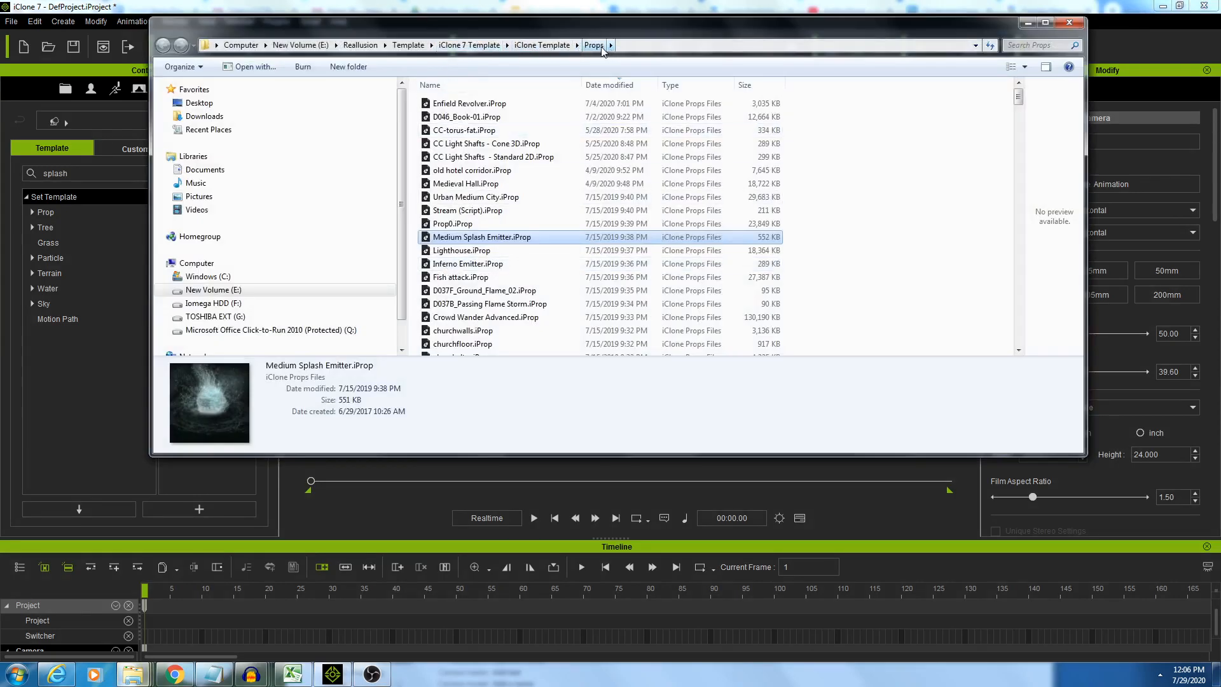
pyautogui.click(1069, 22)
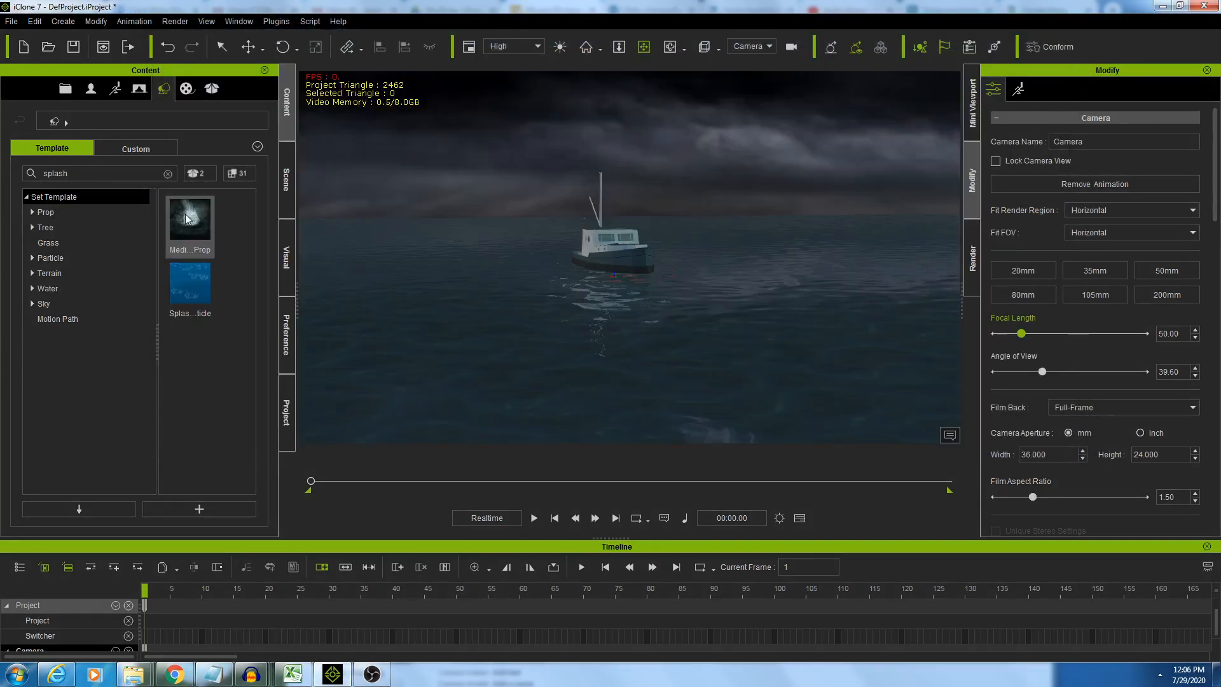
pyautogui.moveTo(187, 218); pyautogui.dragTo(627, 284)
pyautogui.click(287, 177)
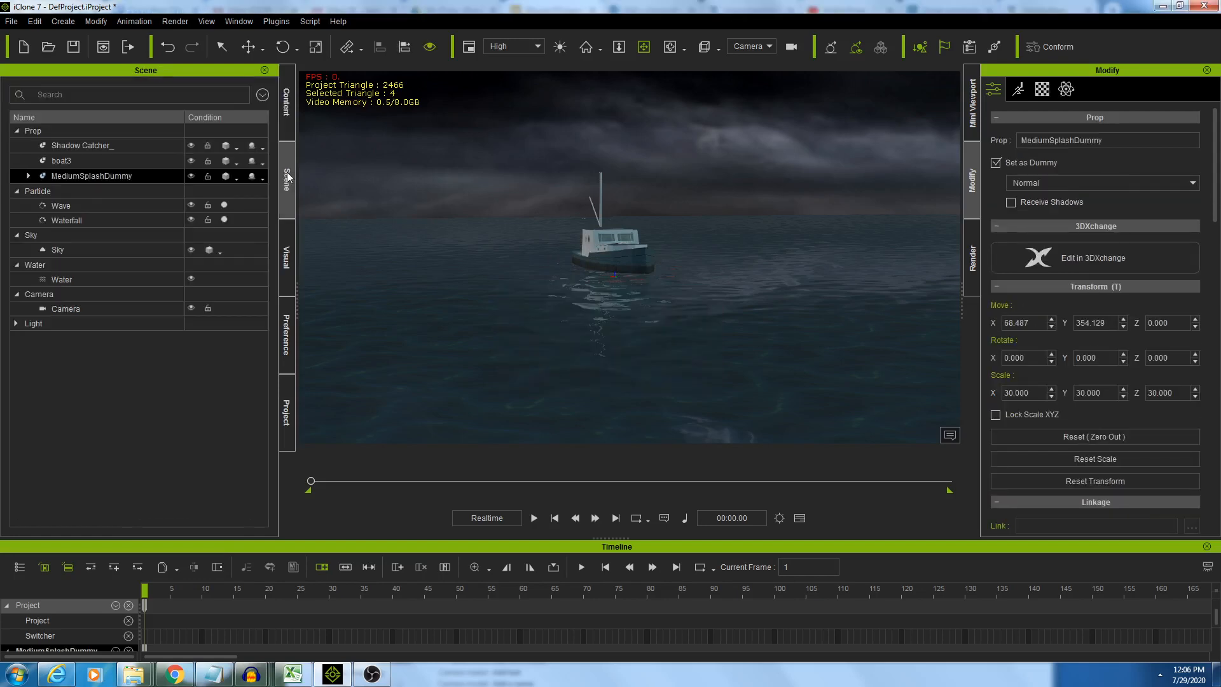
# Try hiding the Waterfall particle while previewing the splash emitter from the first frame
pyautogui.click(188, 220)
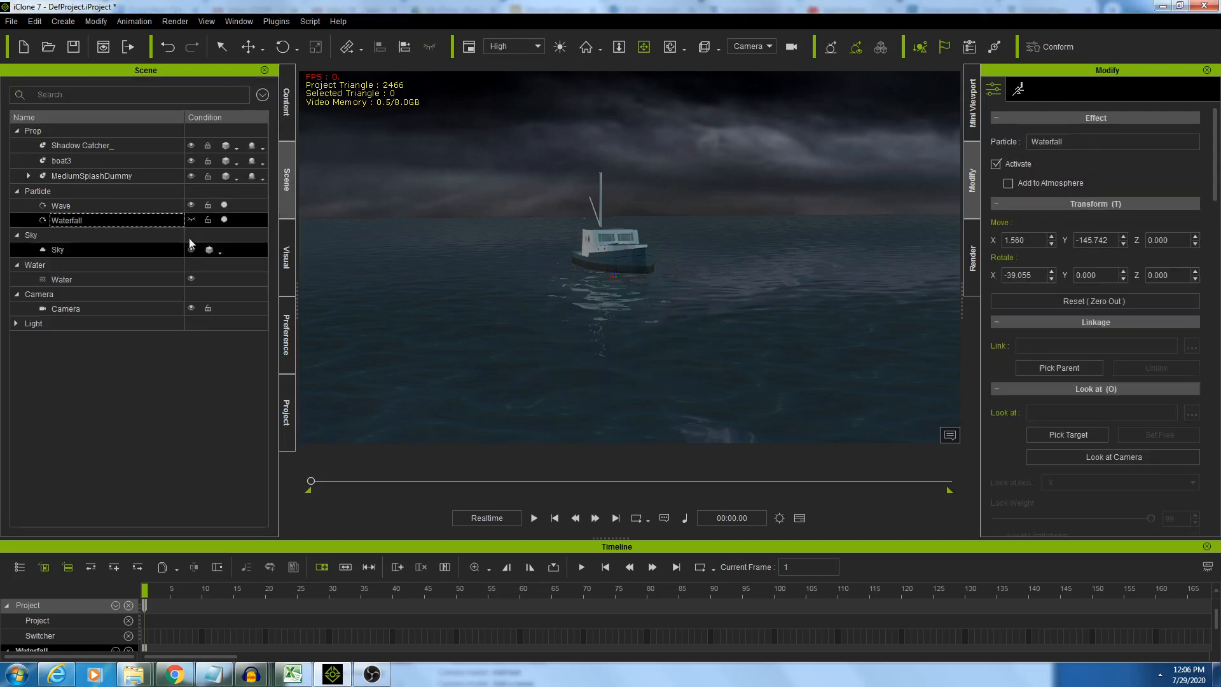
pyautogui.click(536, 518)
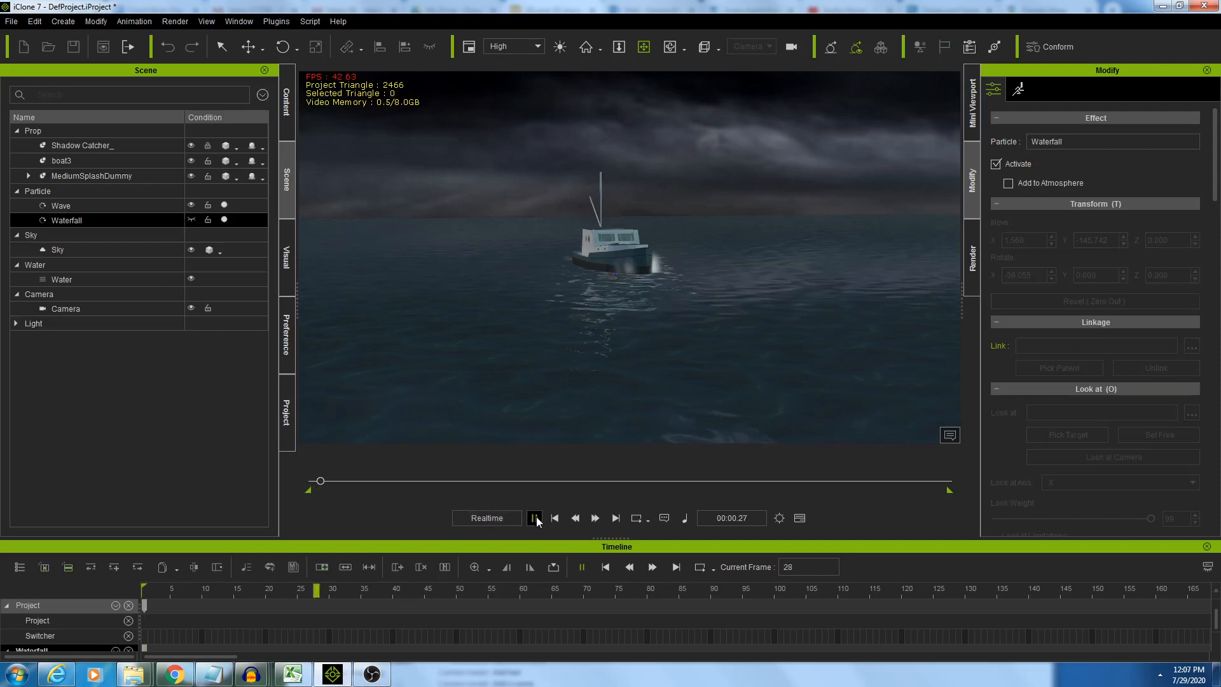
pyautogui.click(555, 518)
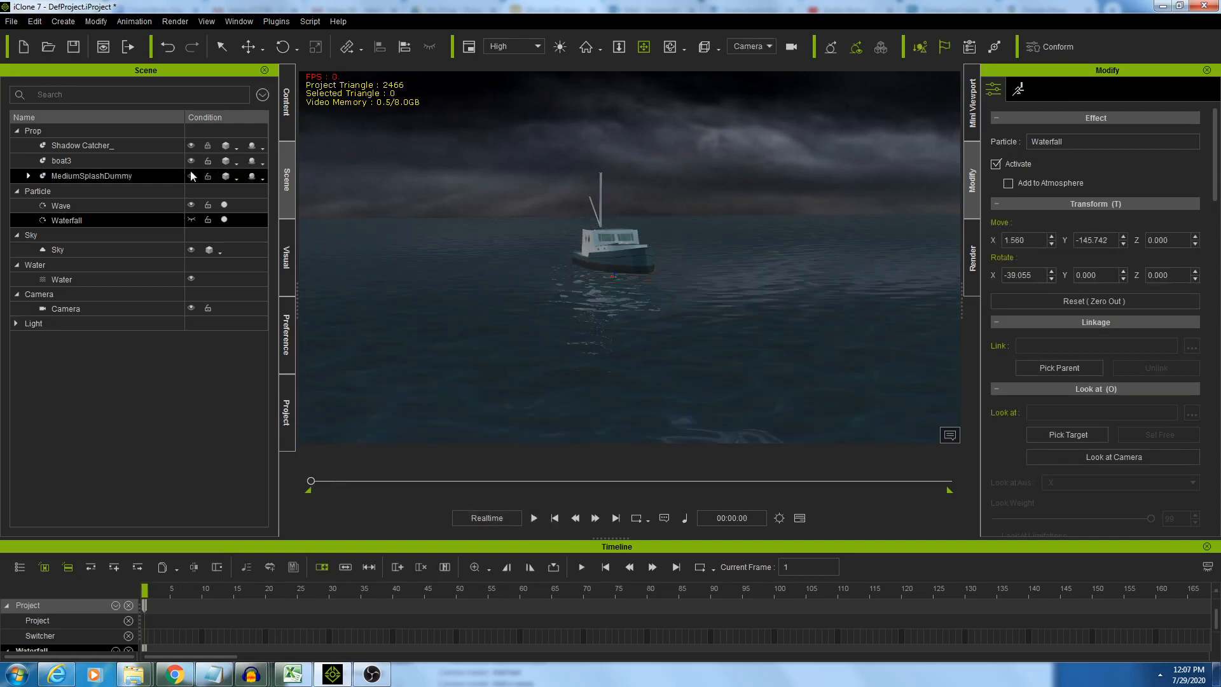
pyautogui.click(192, 220)
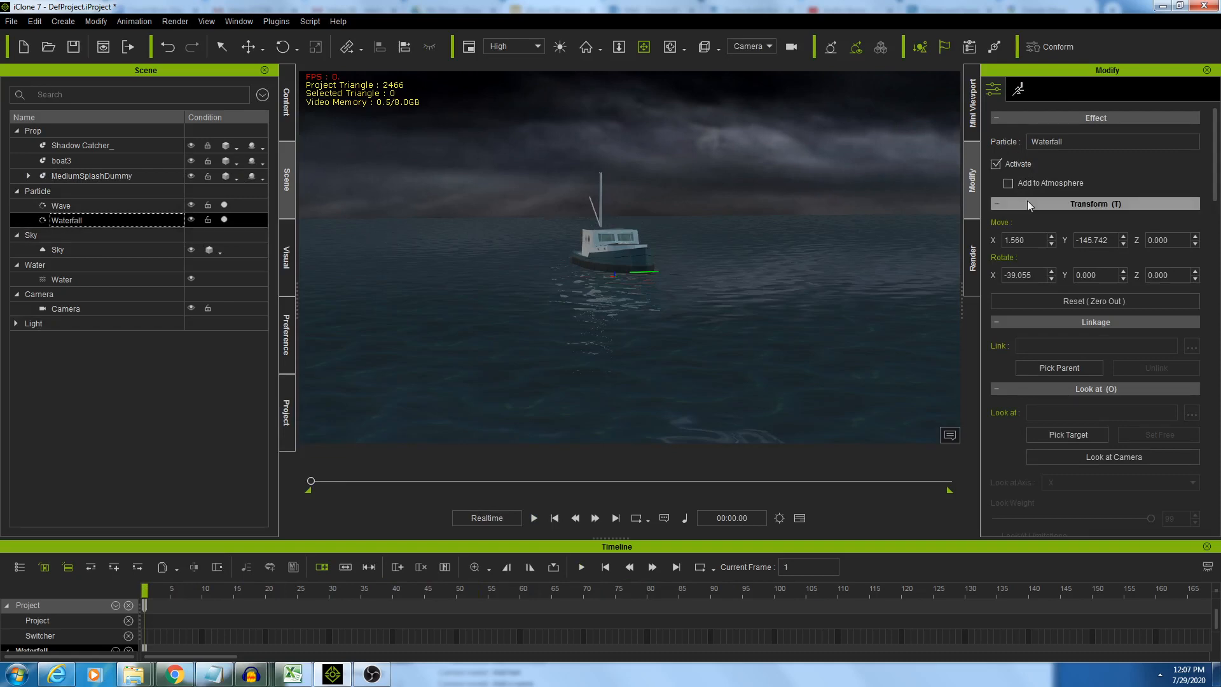
# Deactivate the Waterfall particle, preview the scene, and return to the first frame
pyautogui.scroll(-2, 1082, 184)
pyautogui.scroll(2, 1082, 185)
pyautogui.scroll(-3, 1081, 185)
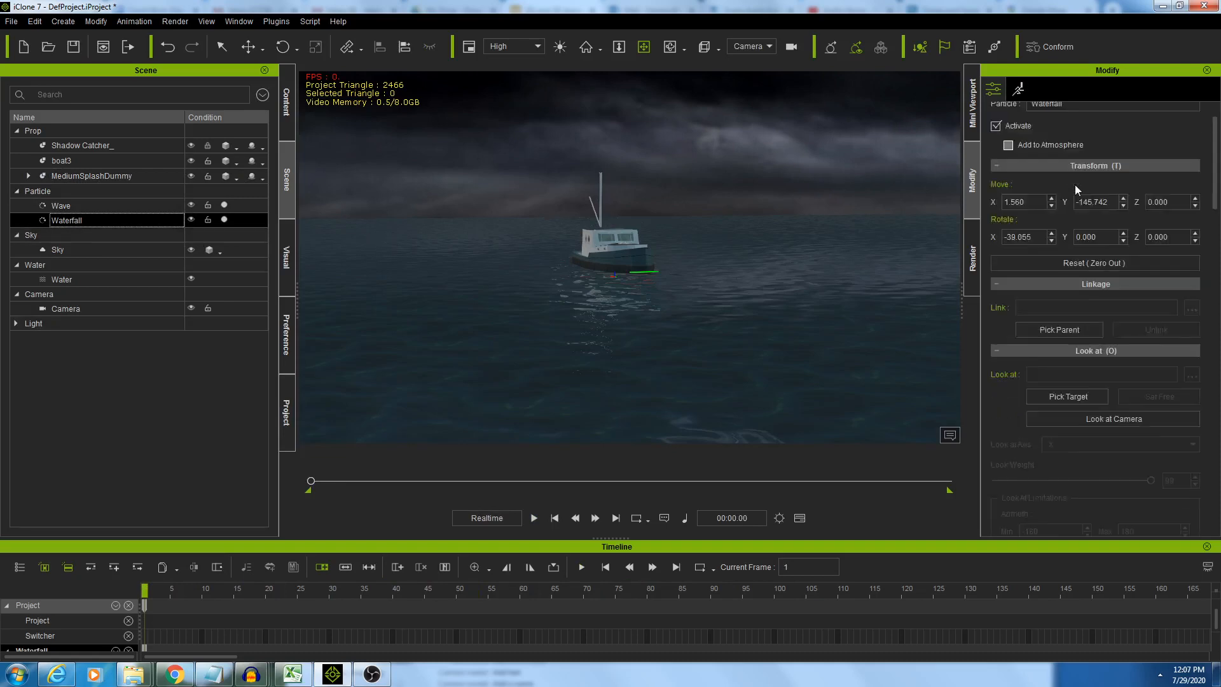
pyautogui.scroll(3, 1074, 184)
pyautogui.click(1010, 165)
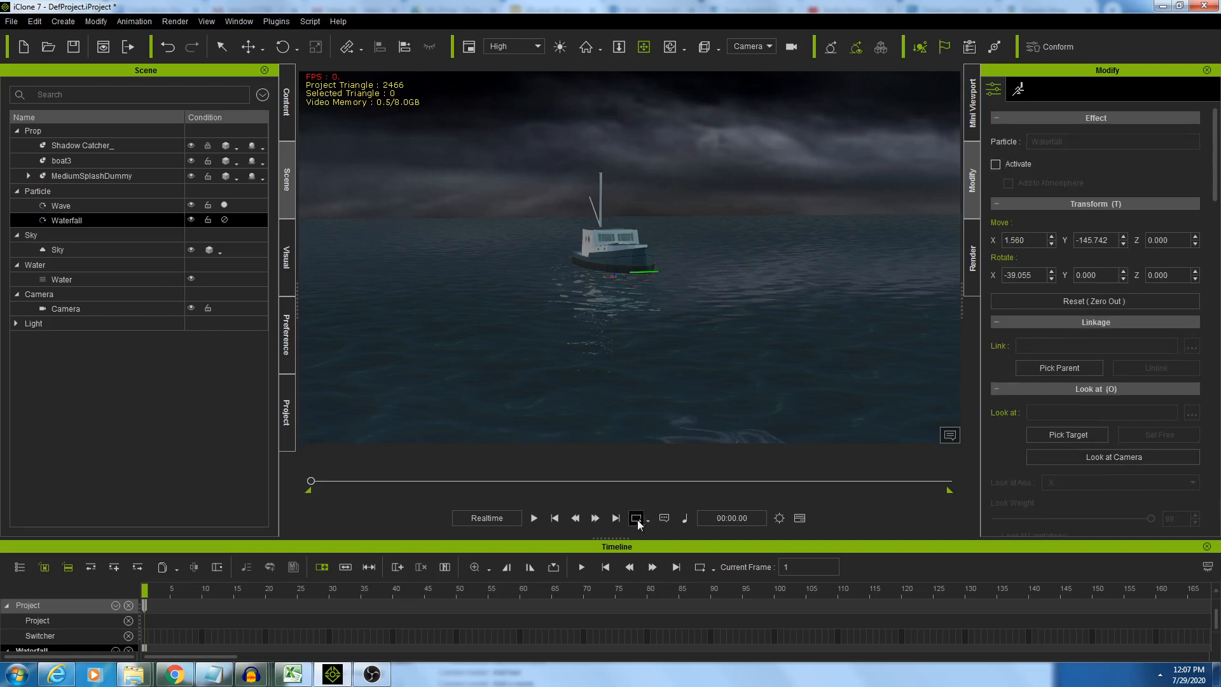
pyautogui.click(534, 518)
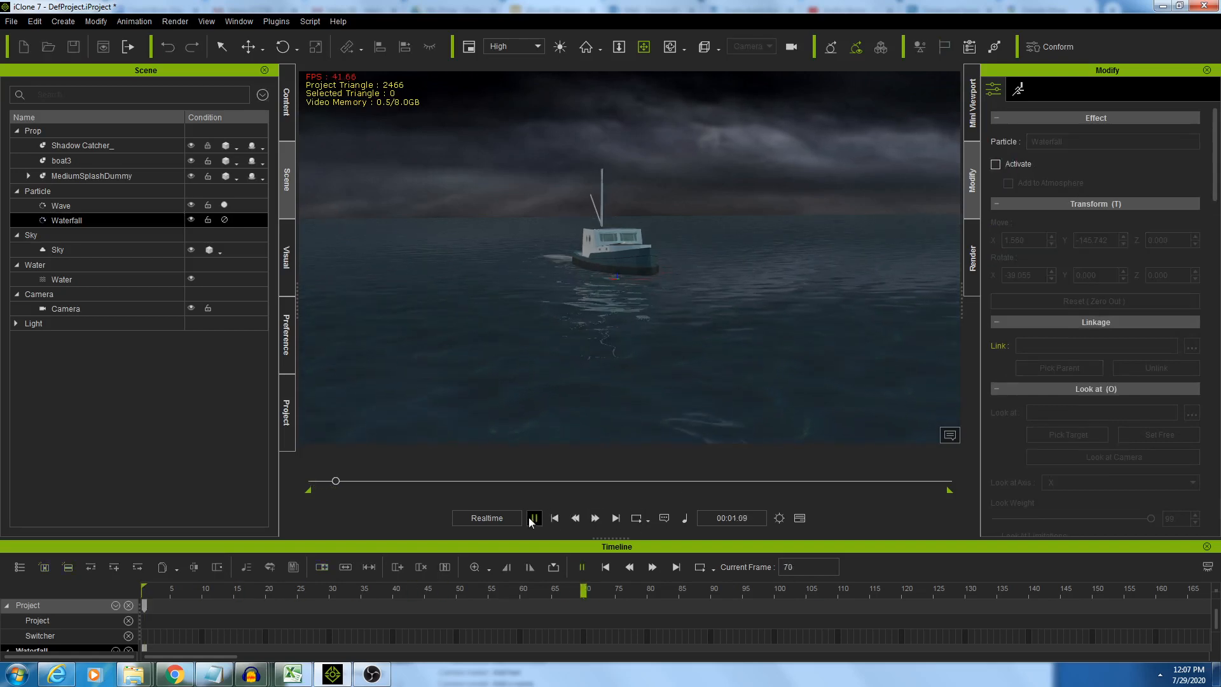
pyautogui.click(555, 518)
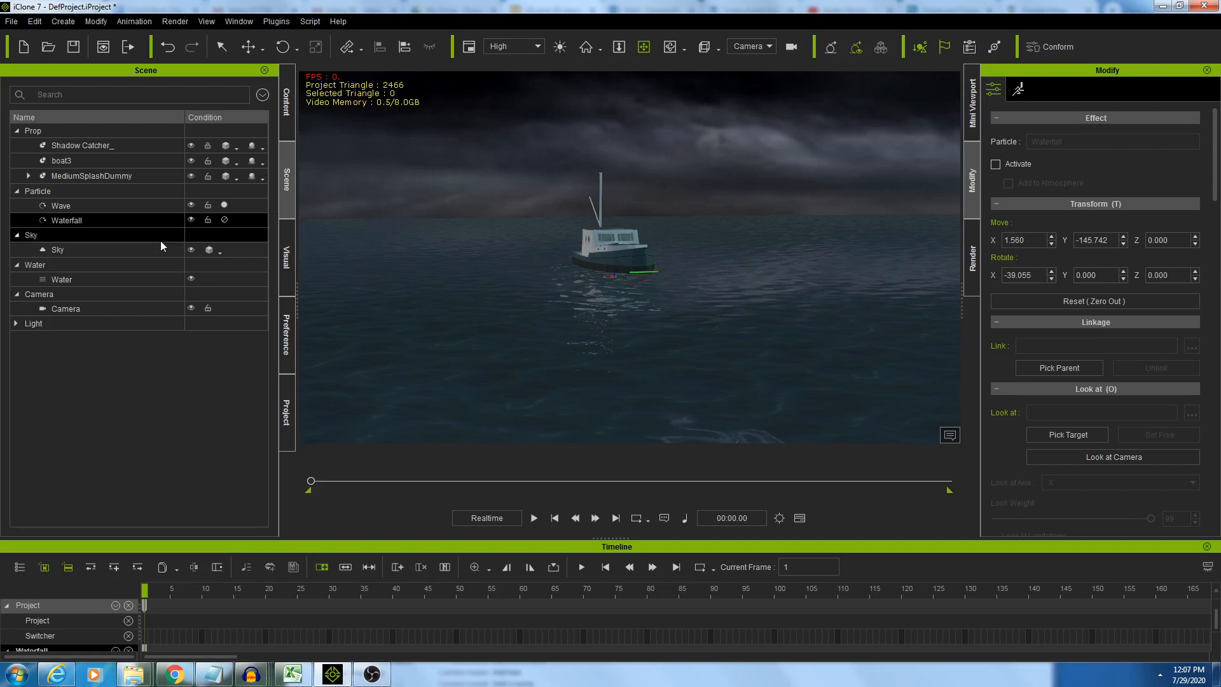
# Switch to the Preview camera and raise MediumSplashDummy to a Z position of about 181, above the boat's foredeck
pyautogui.click(84, 176)
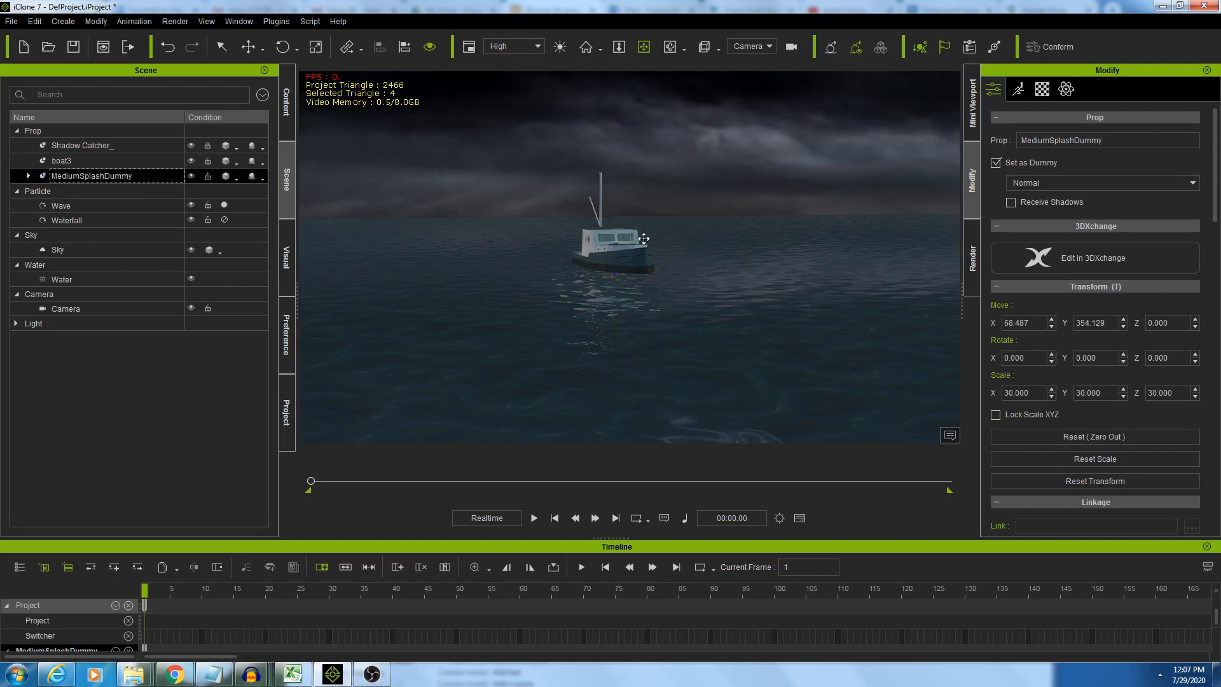
pyautogui.click(761, 46)
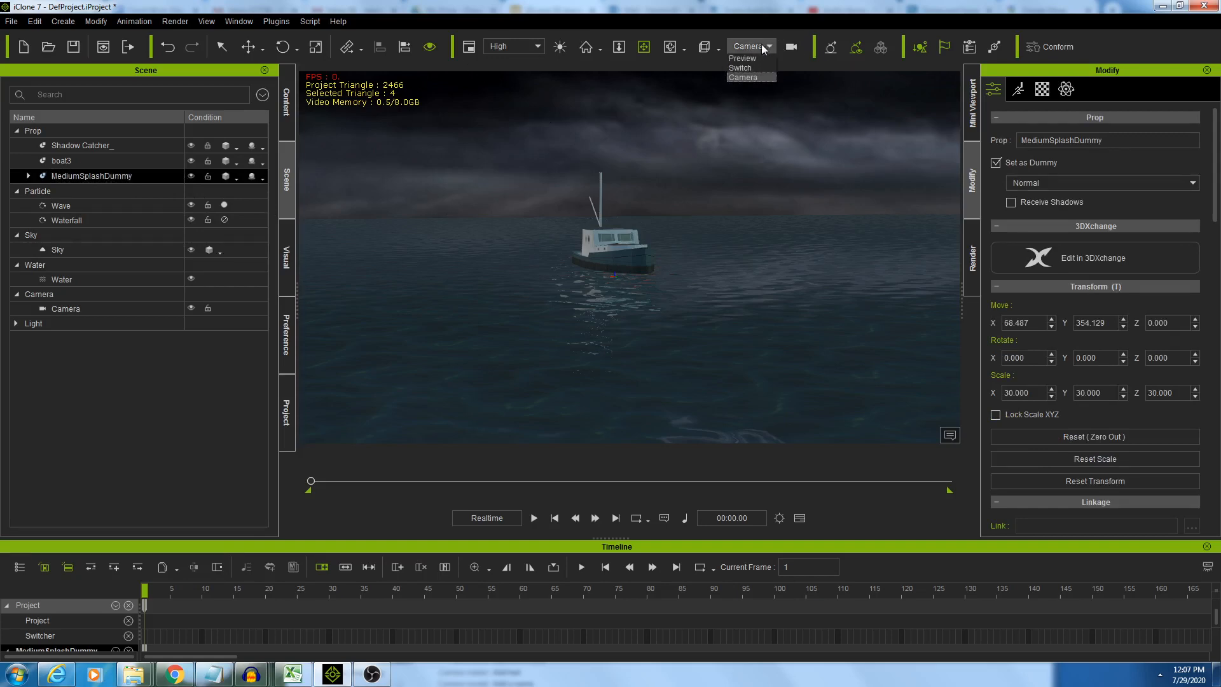
pyautogui.click(754, 75)
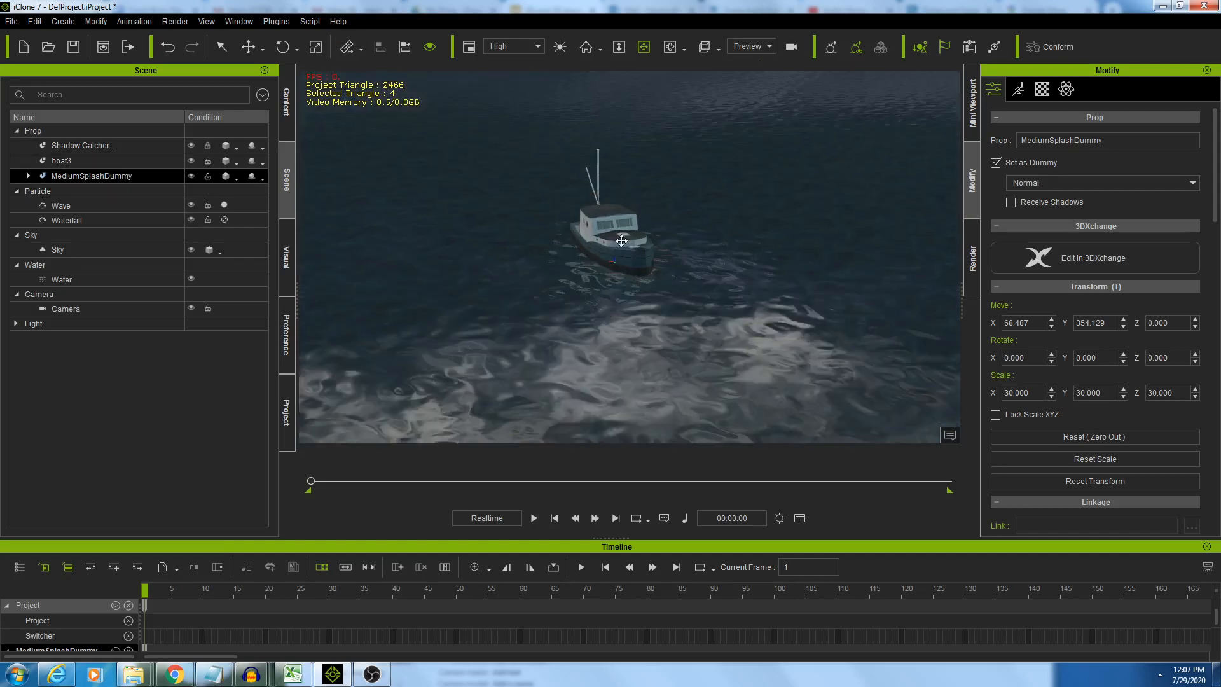
pyautogui.click(248, 46)
pyautogui.moveTo(627, 216); pyautogui.dragTo(627, 185)
pyautogui.scroll(10, 617, 267)
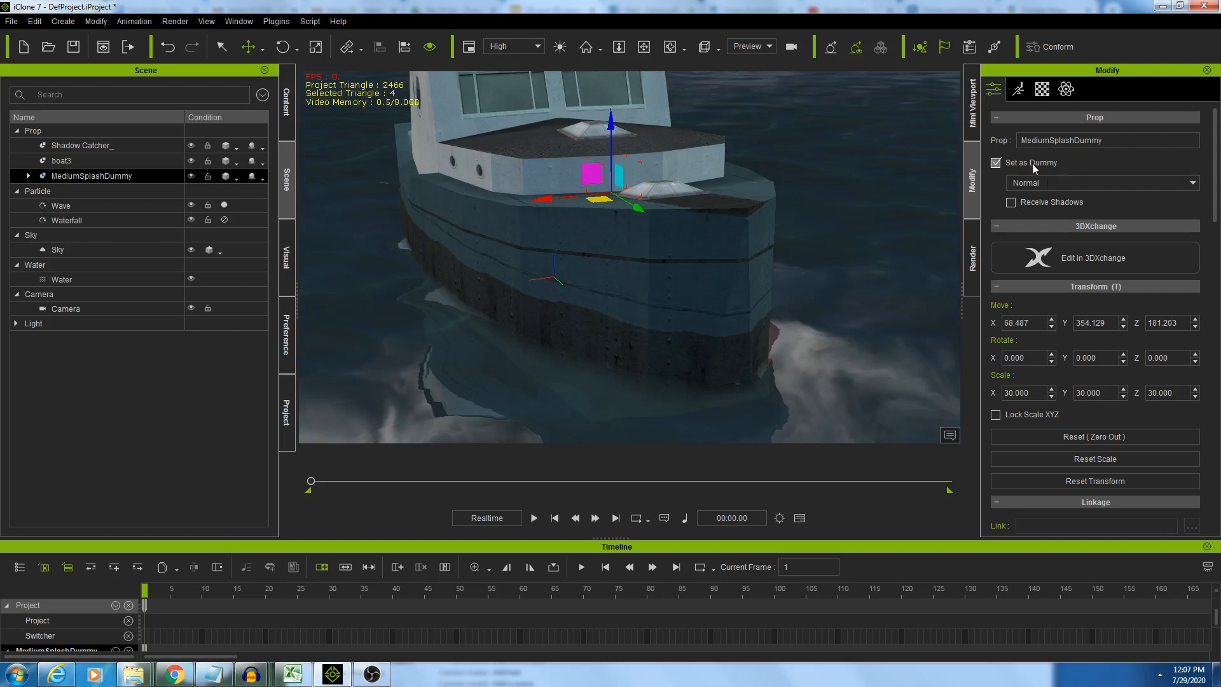
# Trigger the Splash! perform action on MediumSplashDummy at the first frame, keeping it set as a dummy, and rewind
pyautogui.click(995, 163)
pyautogui.click(1030, 163)
pyautogui.rightClick(609, 192)
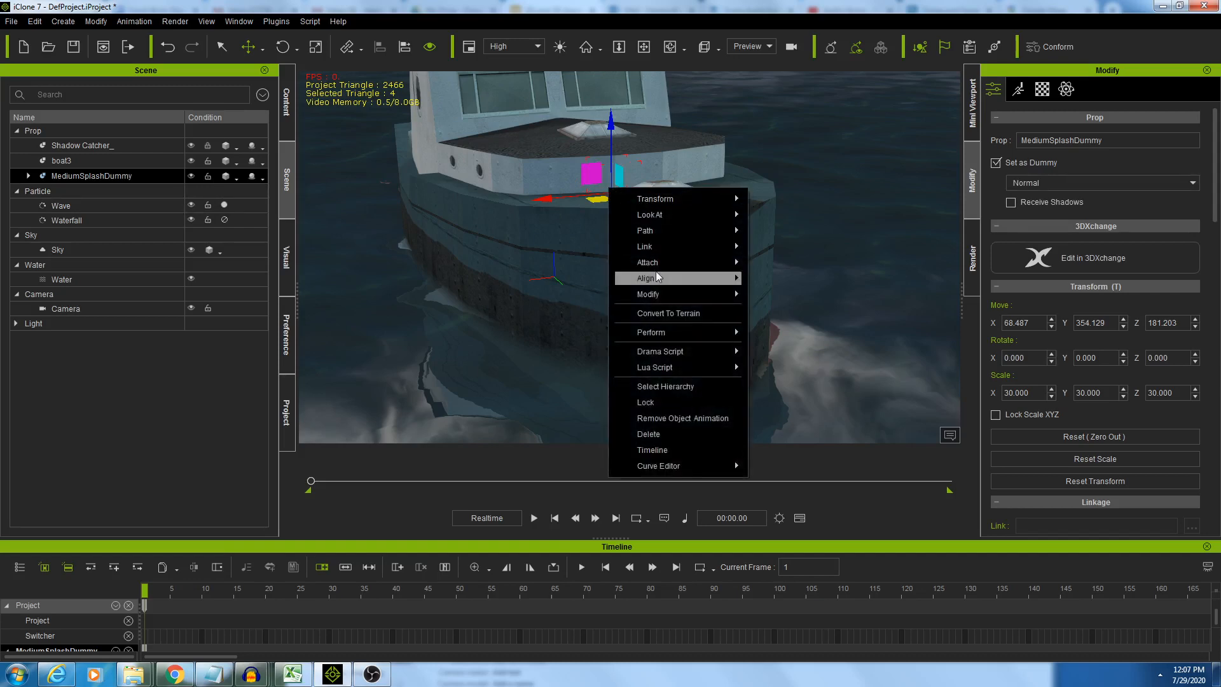
pyautogui.moveTo(673, 334)
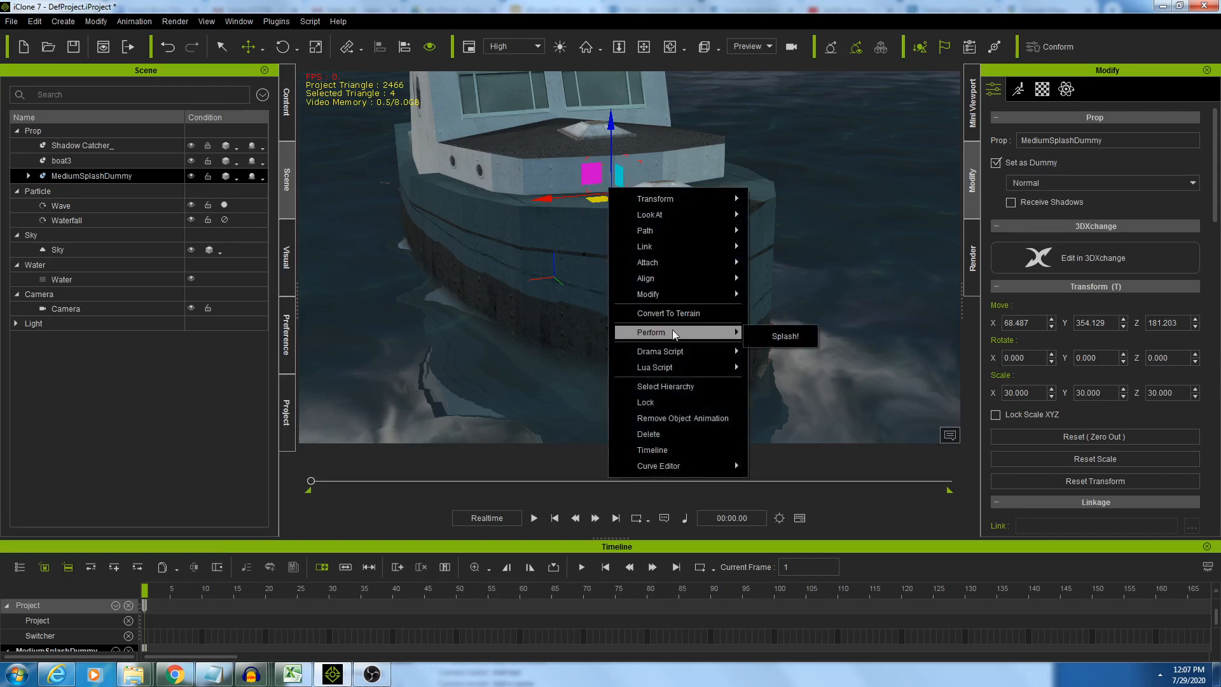
pyautogui.click(784, 335)
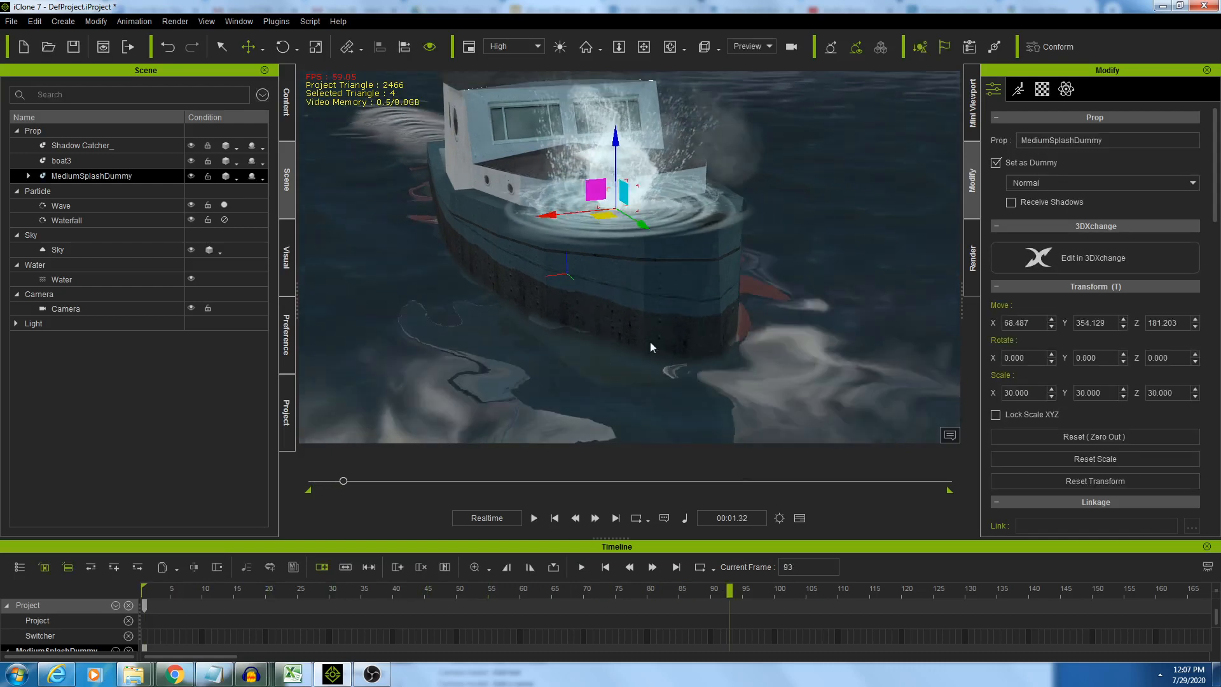
pyautogui.moveTo(343, 480); pyautogui.dragTo(162, 494)
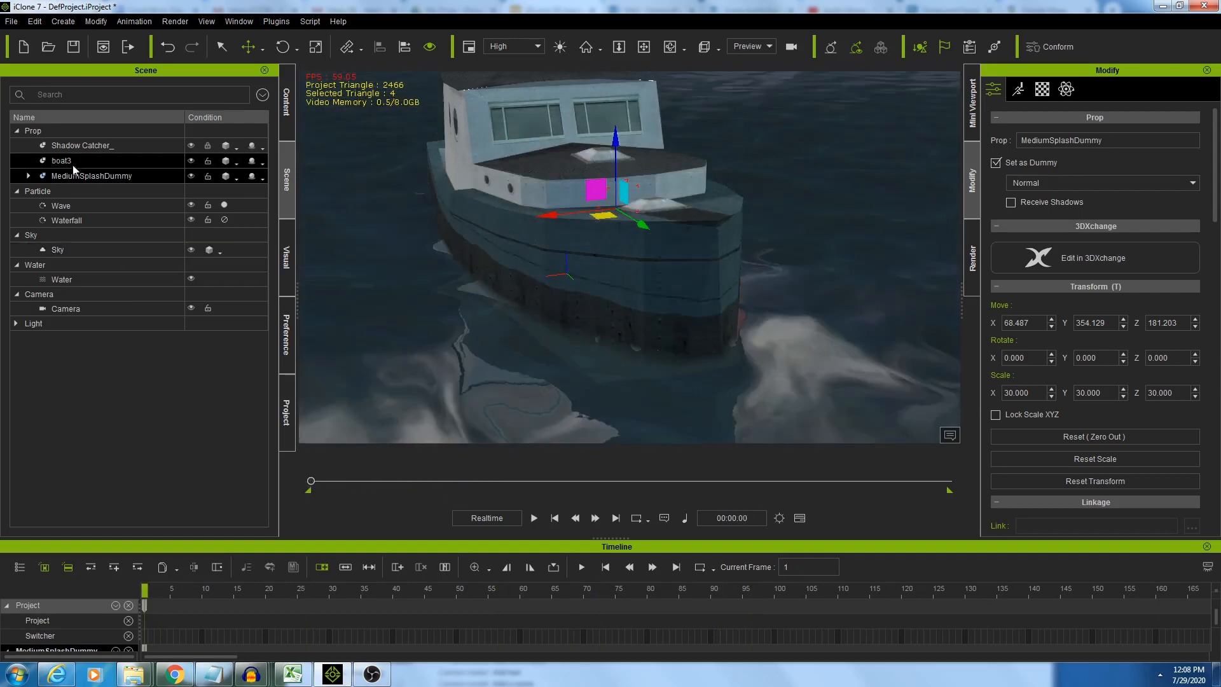
# Deactivate the Ripple1 and Ring1 particles under MediumSplashDummy, preview the splash, and return to the first frame
pyautogui.click(29, 175)
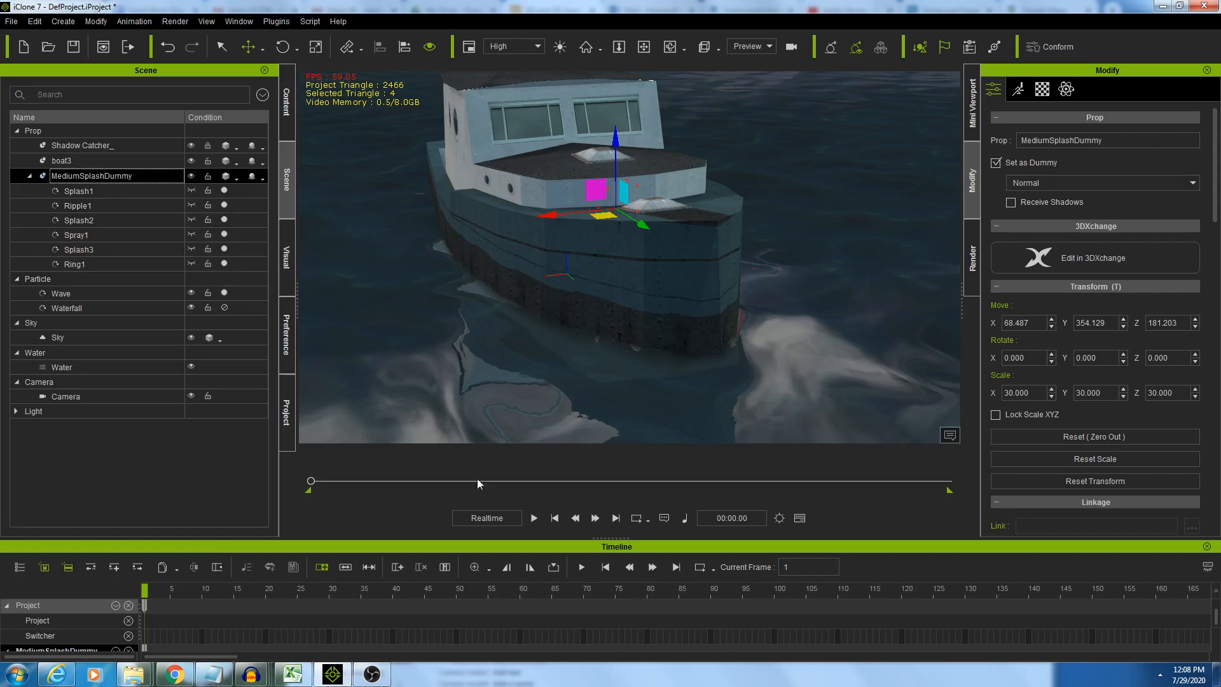
pyautogui.moveTo(310, 480)
pyautogui.mouseDown()
pyautogui.moveTo(502, 479)
pyautogui.moveTo(310, 480)
pyautogui.mouseUp()
pyautogui.click(95, 205)
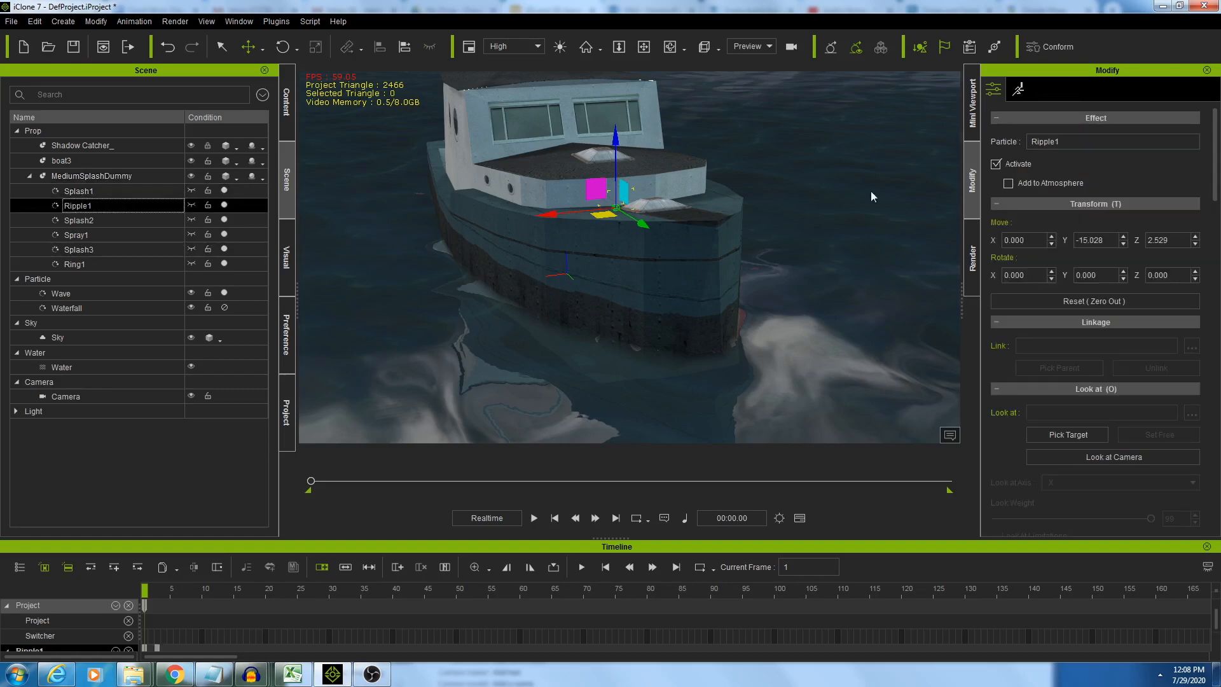
pyautogui.click(995, 164)
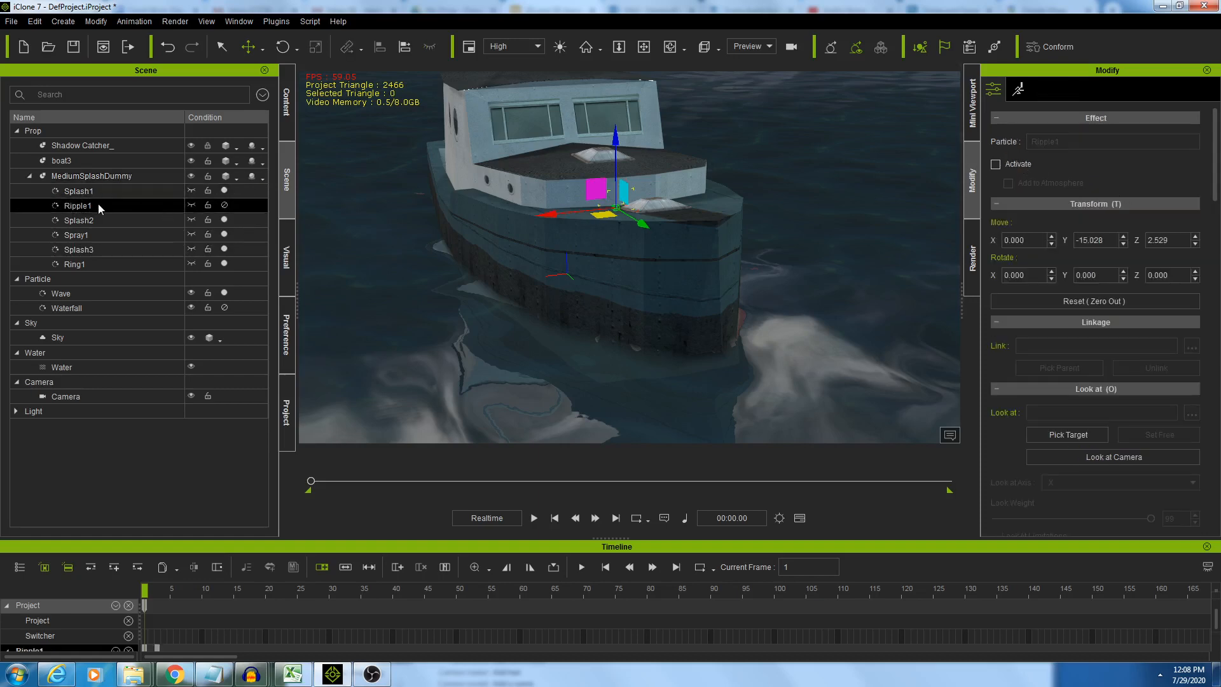
pyautogui.click(101, 265)
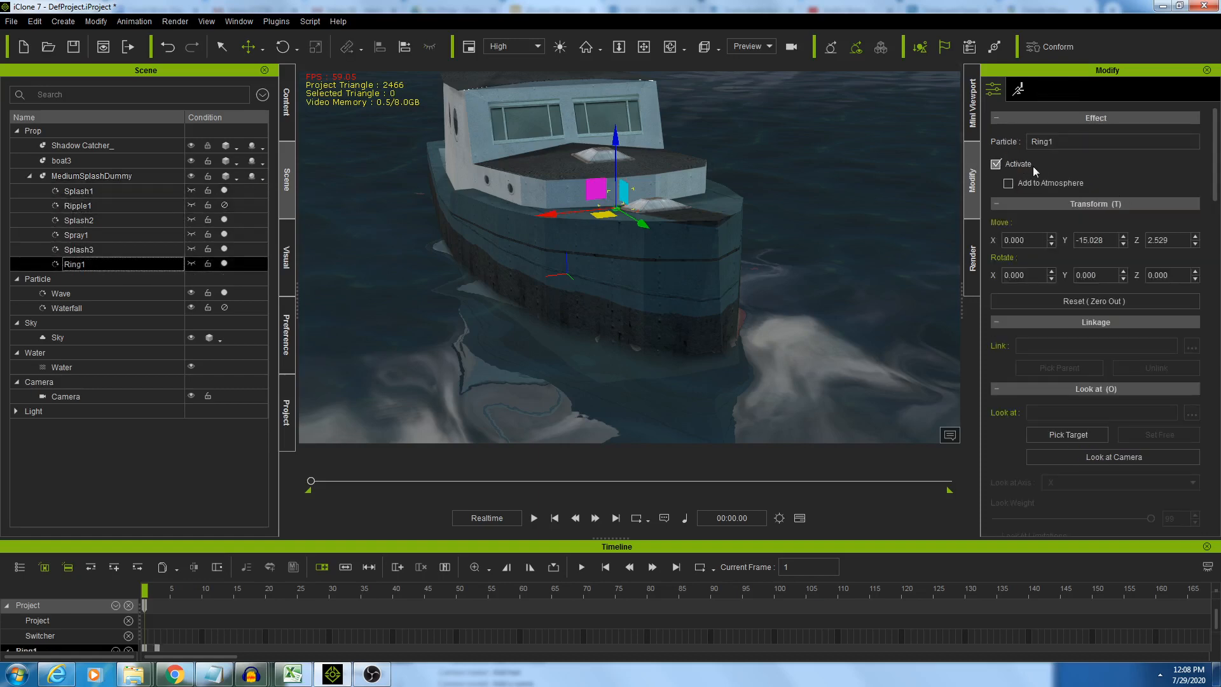
pyautogui.click(995, 164)
pyautogui.click(534, 517)
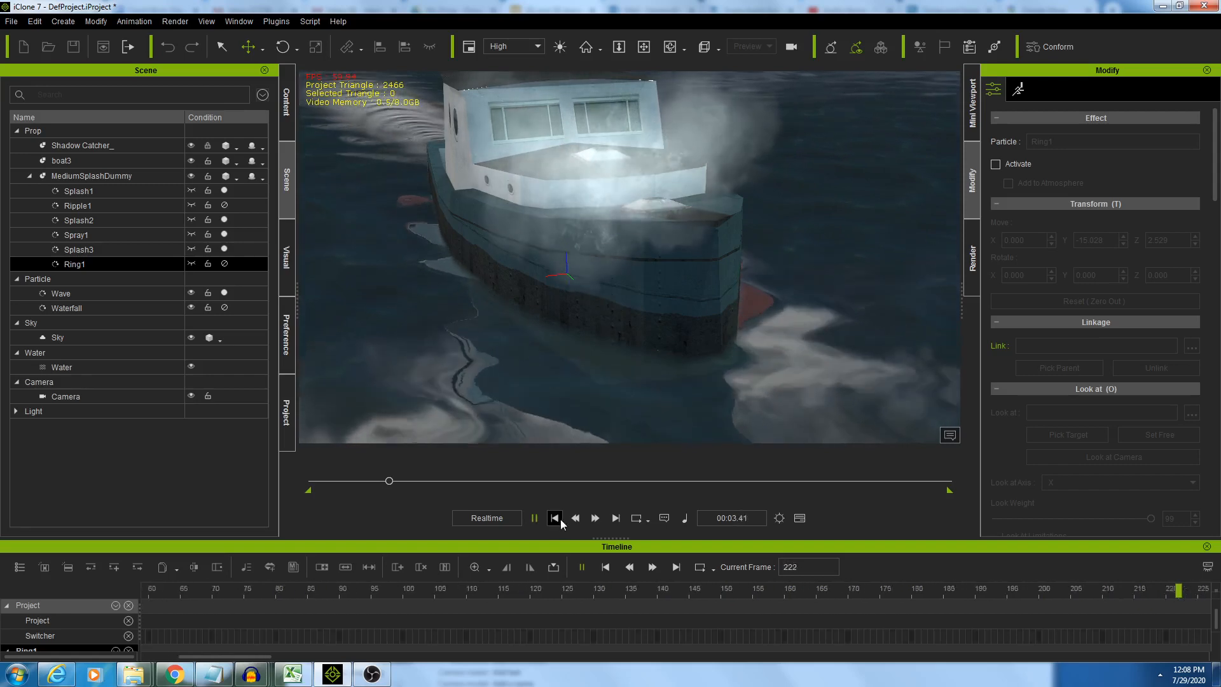
pyautogui.click(553, 518)
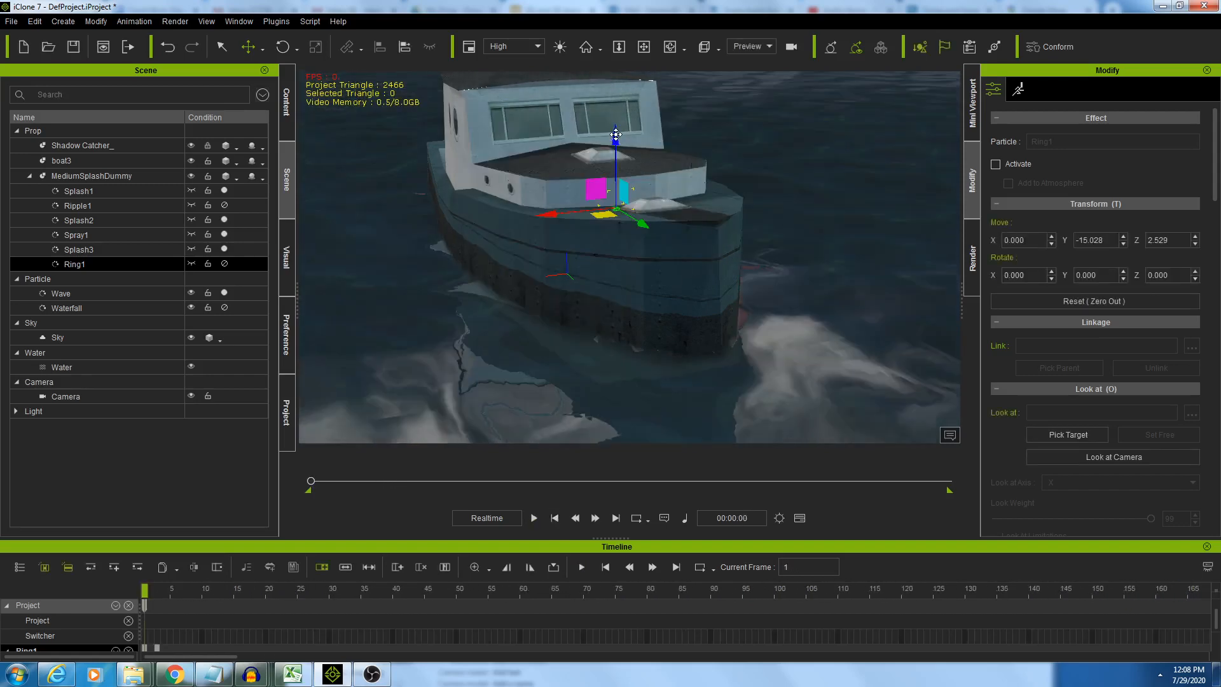
# Lower the Ring1 particle to about Z -440, near the waterline at the bow, and preview the splash
pyautogui.moveTo(619, 141); pyautogui.dragTo(611, 276)
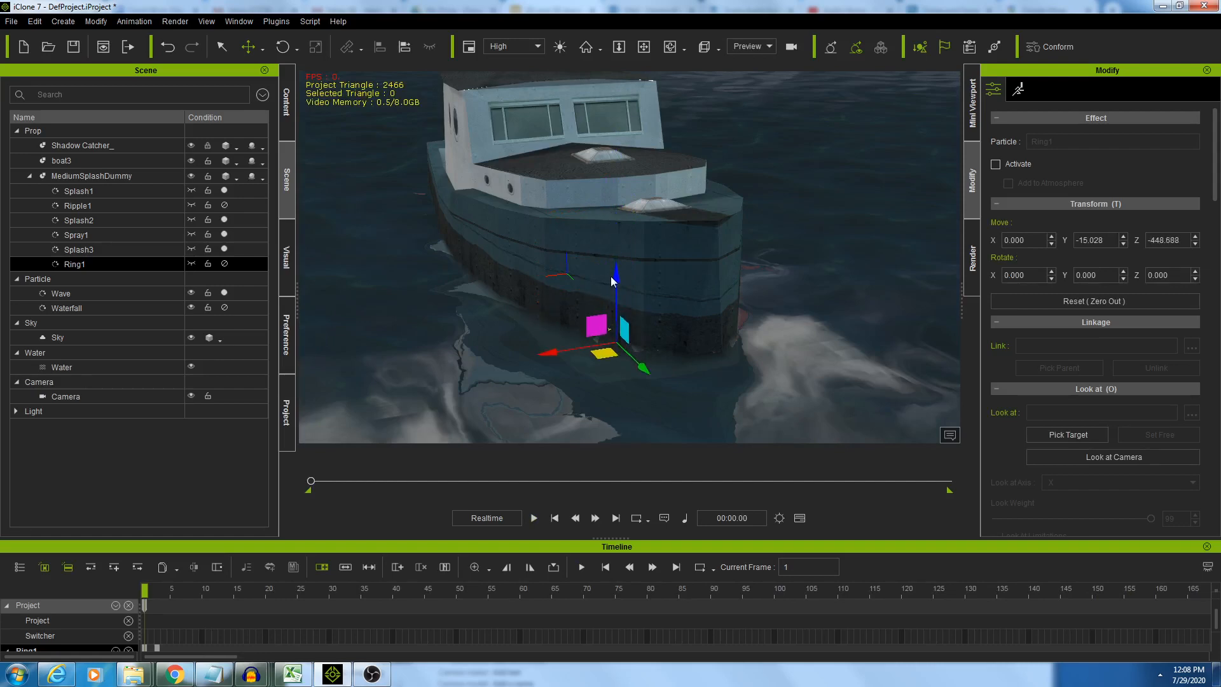
pyautogui.click(534, 518)
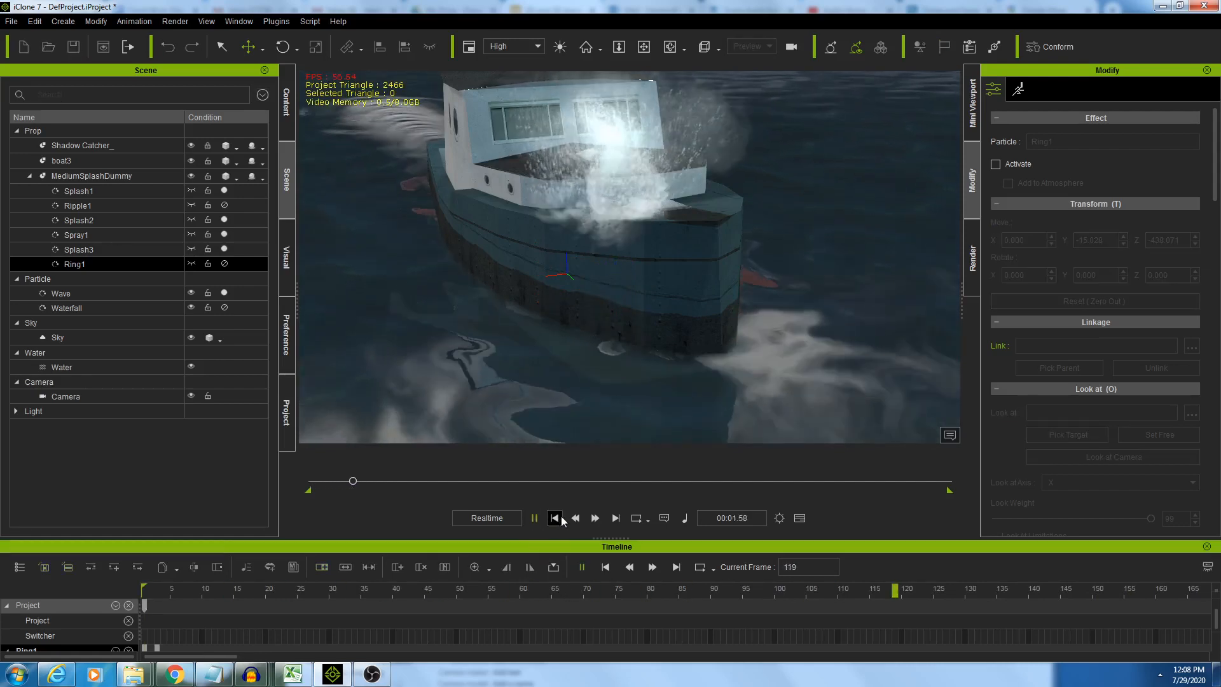
# Remove the object animation from the Ring1 particle and preview the splash from the first frame
pyautogui.click(559, 519)
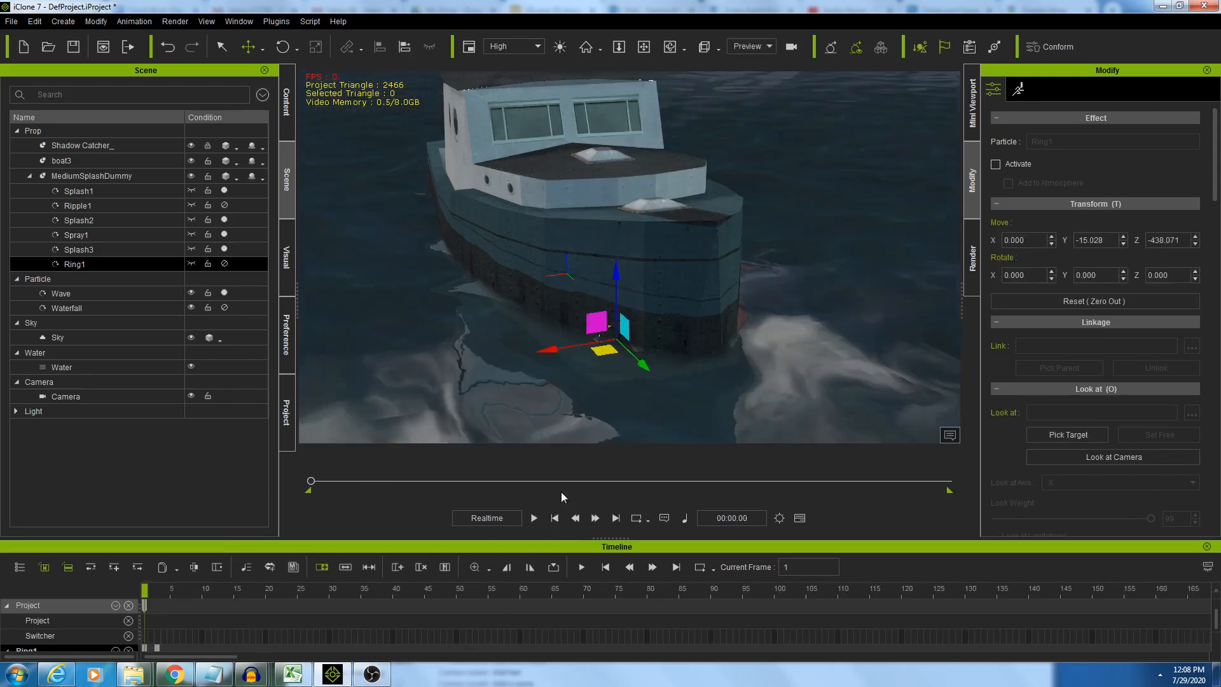
pyautogui.rightClick(612, 349)
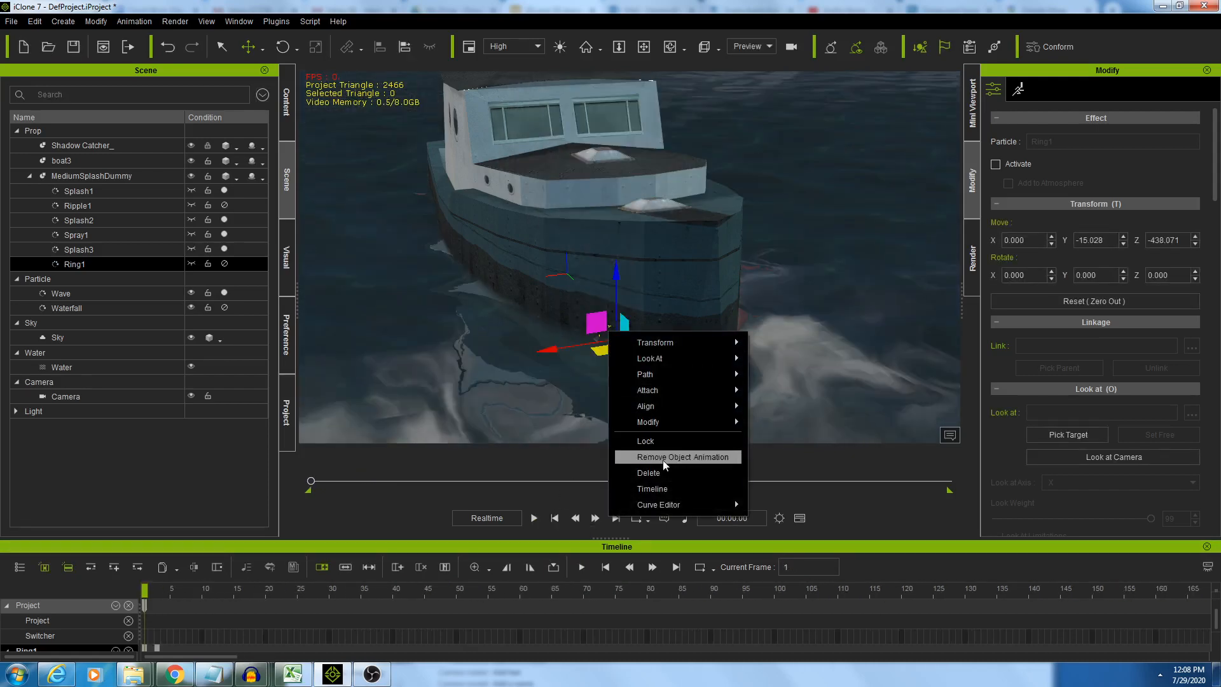
pyautogui.click(663, 459)
pyautogui.click(533, 518)
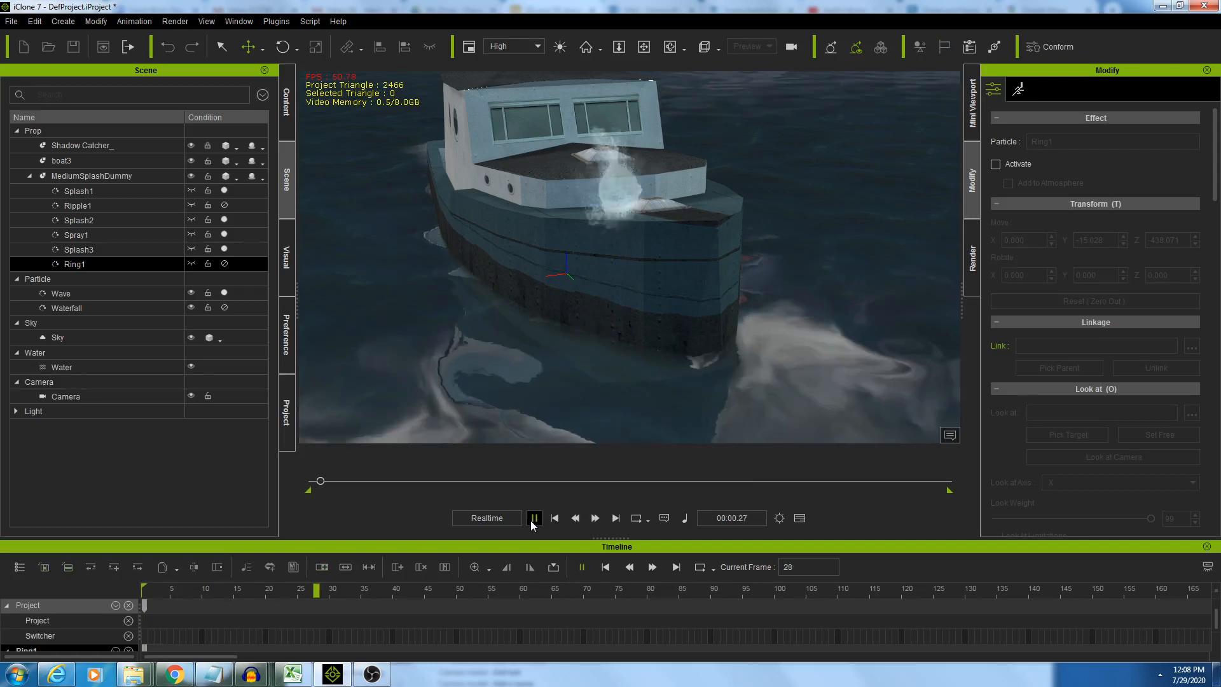
pyautogui.click(557, 515)
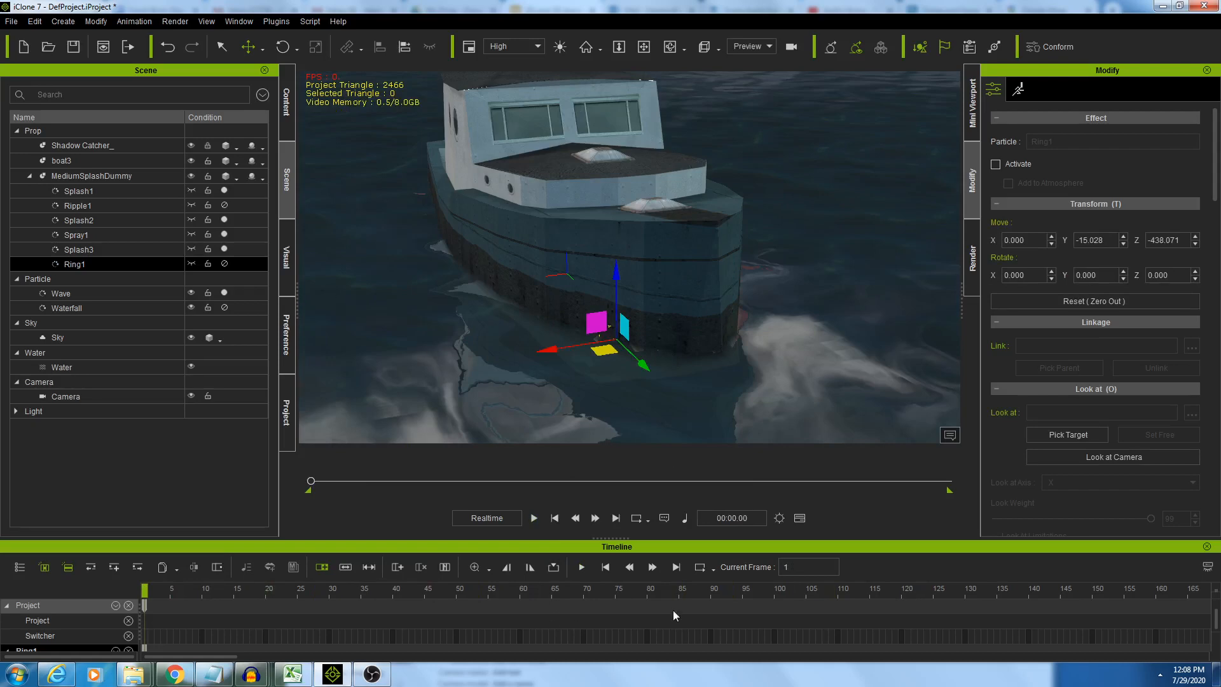
# Examine MediumSplashDummy's tracks in the timeline across the full project length, including the track types available for it
pyautogui.scroll(-4, 642, 625)
pyautogui.scroll(3, 245, 612)
pyautogui.click(83, 179)
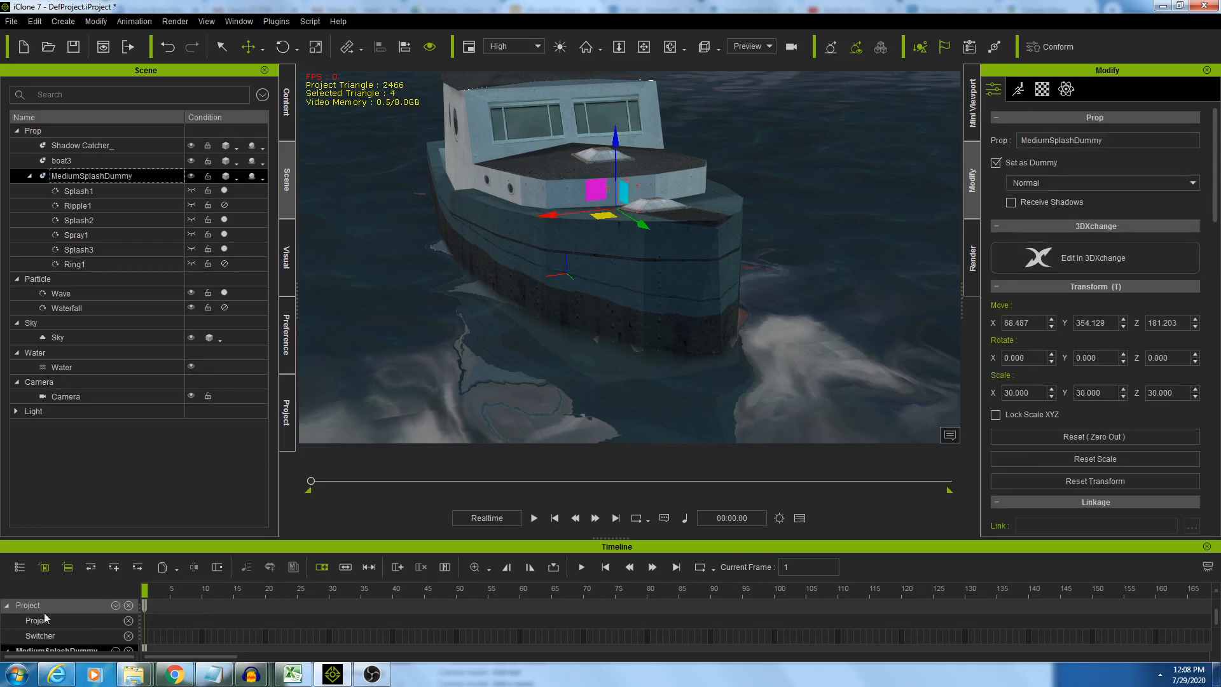
pyautogui.scroll(-1, 390, 619)
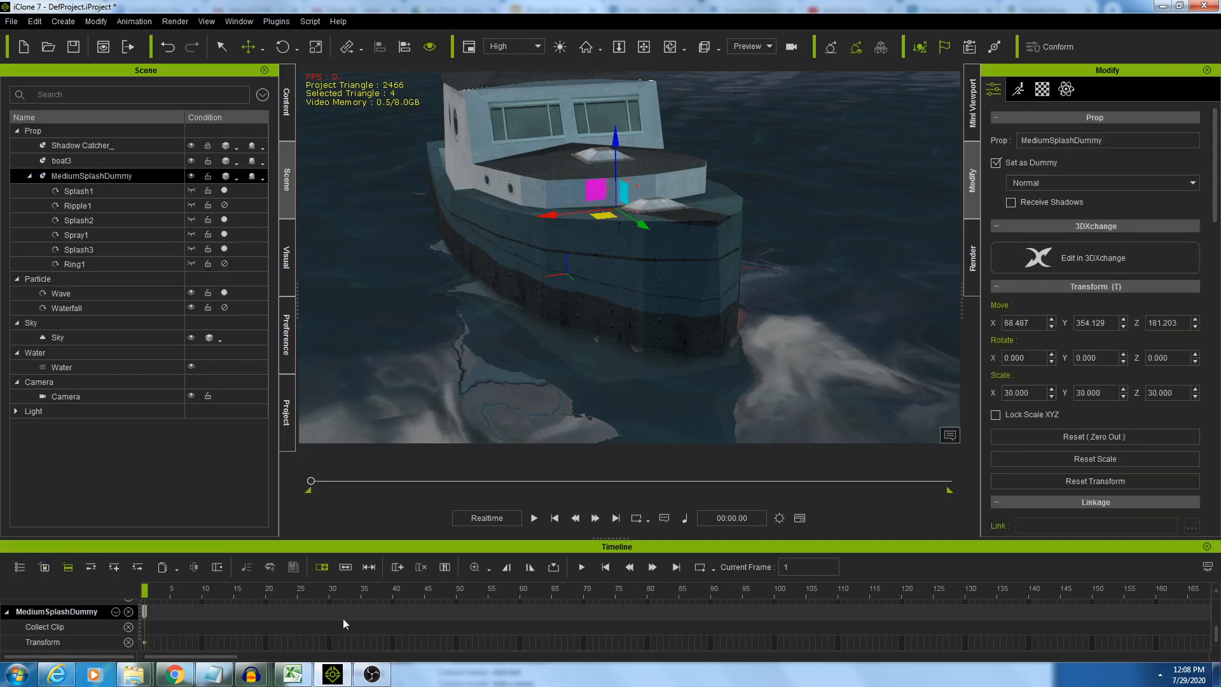
pyautogui.keyDown('ctrl'); pyautogui.scroll(-6, 412, 652); pyautogui.keyUp('ctrl')
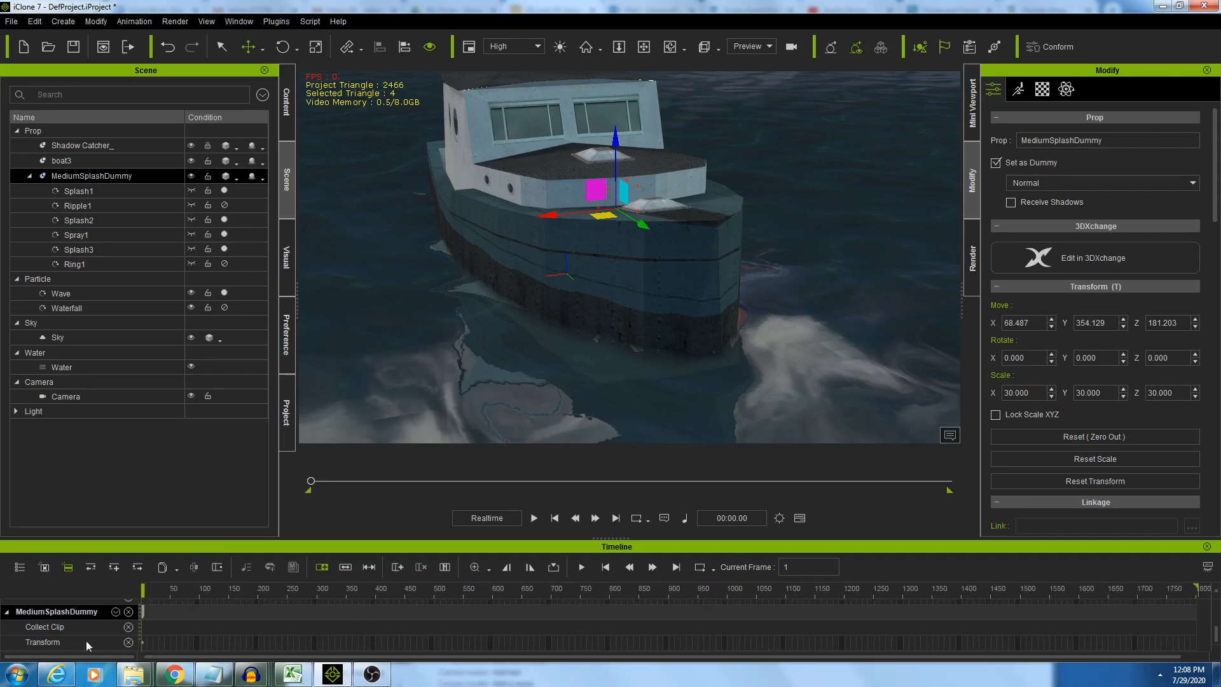
pyautogui.click(115, 611)
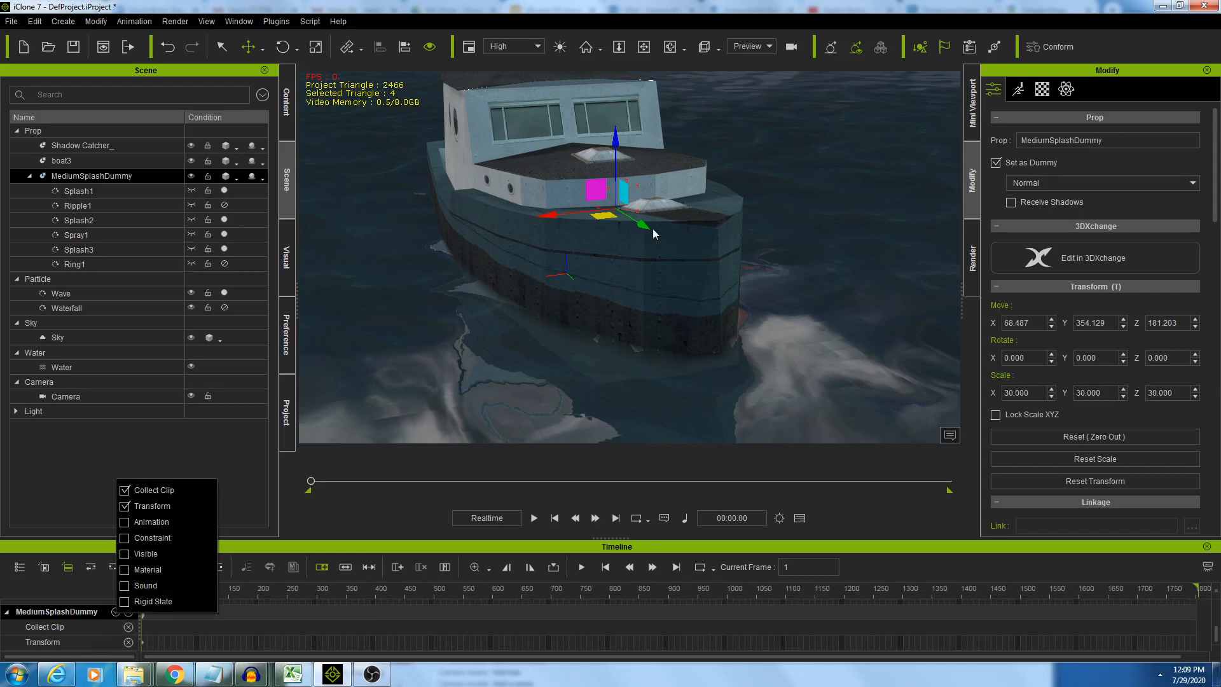
# Add a second Medium Splash emitter near the boat's bow and place it at about Y 356 and Z 40
pyautogui.click(286, 101)
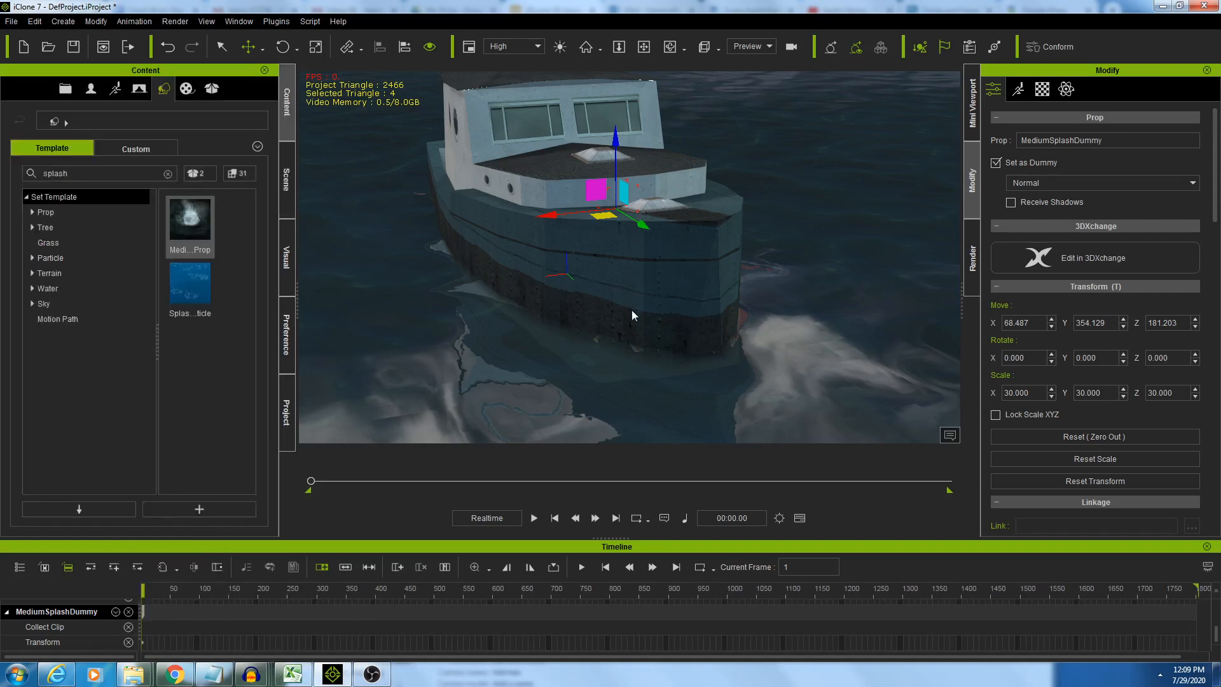
pyautogui.click(619, 213)
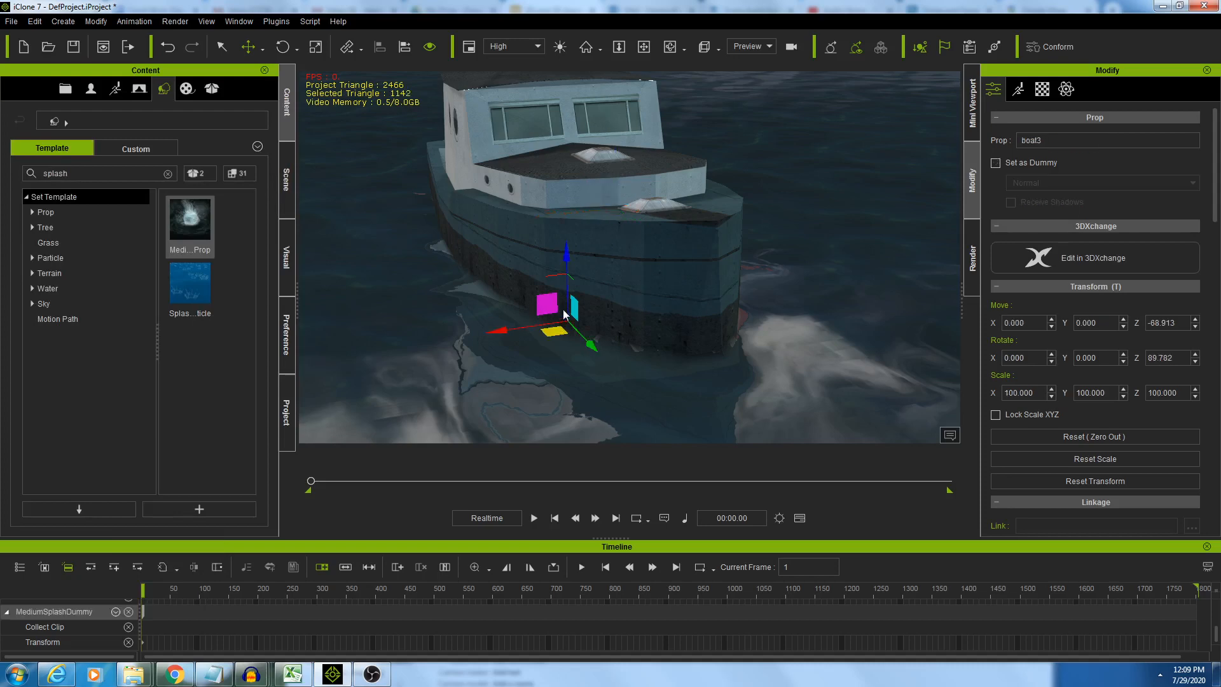
pyautogui.moveTo(187, 221); pyautogui.dragTo(614, 373)
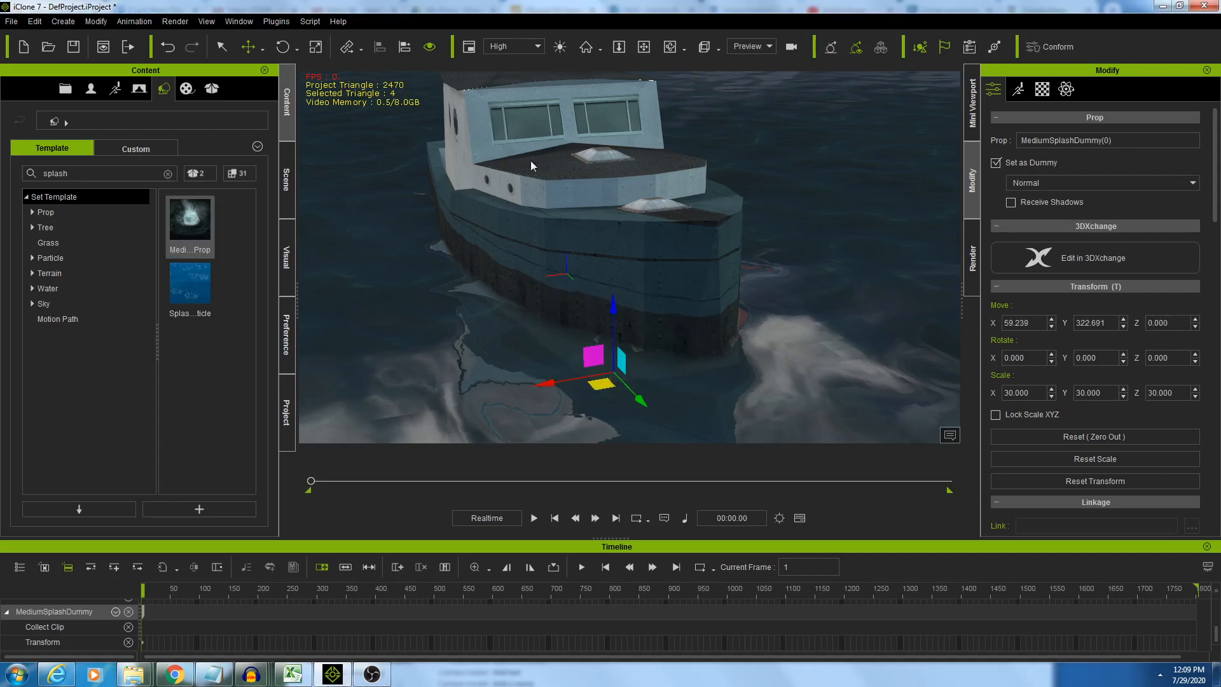
pyautogui.moveTo(614, 299); pyautogui.dragTo(620, 268)
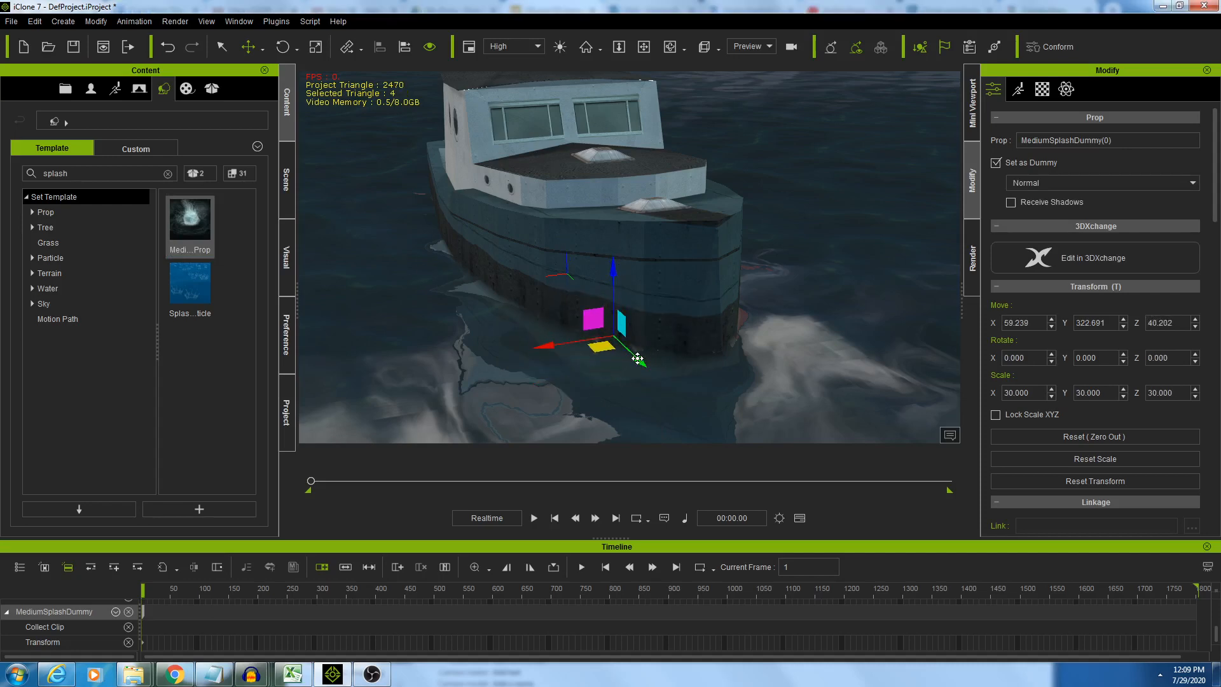
pyautogui.moveTo(637, 359); pyautogui.dragTo(650, 372)
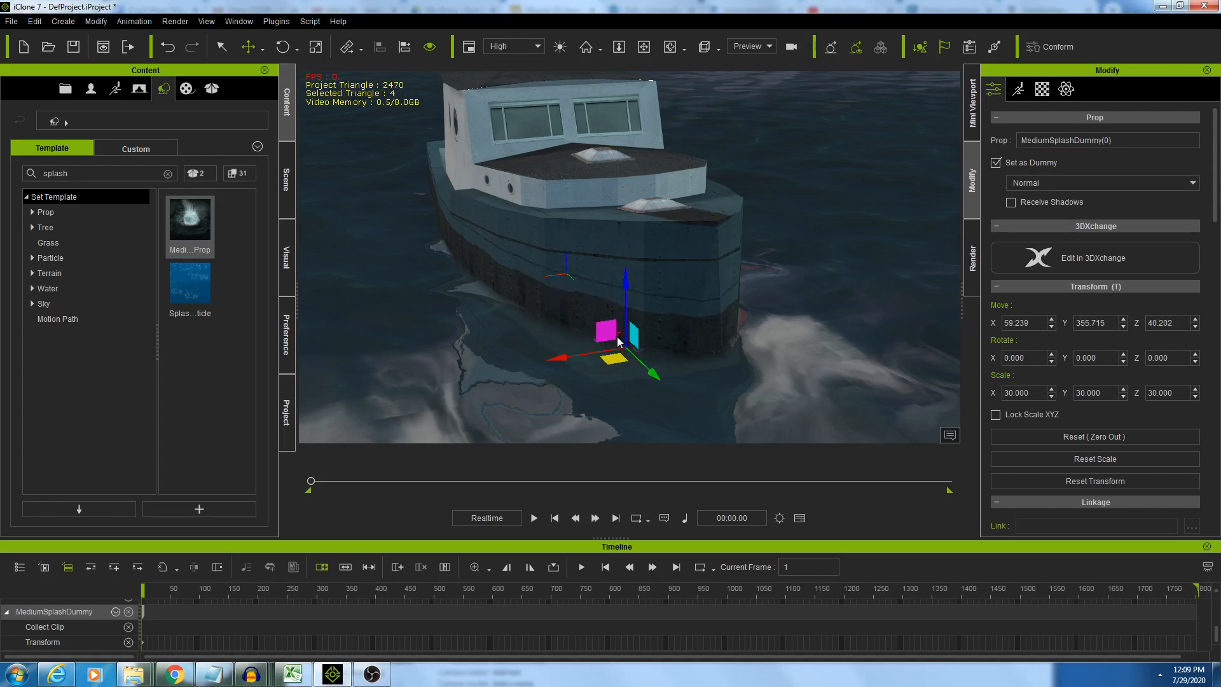
# Trigger the Splash! perform action on the new splash emitter at the first frame
pyautogui.moveTo(499, 348); pyautogui.dragTo(625, 298, button='right')
pyautogui.scroll(-3, 608, 350)
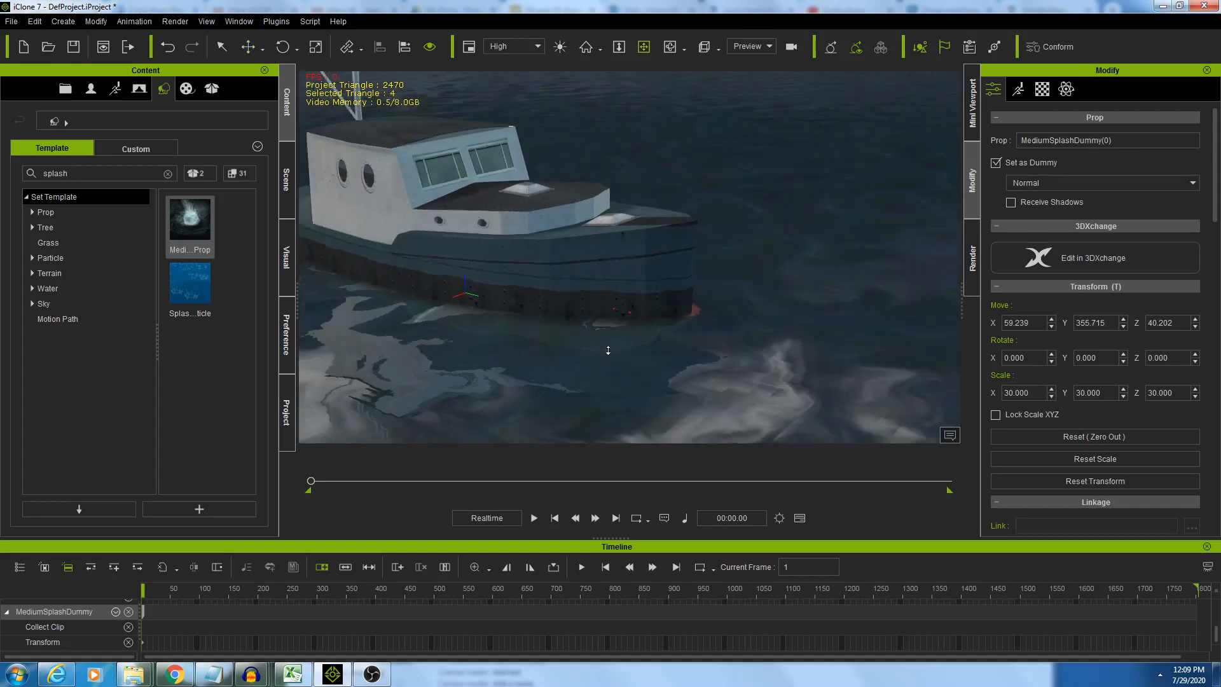
pyautogui.rightClick(624, 320)
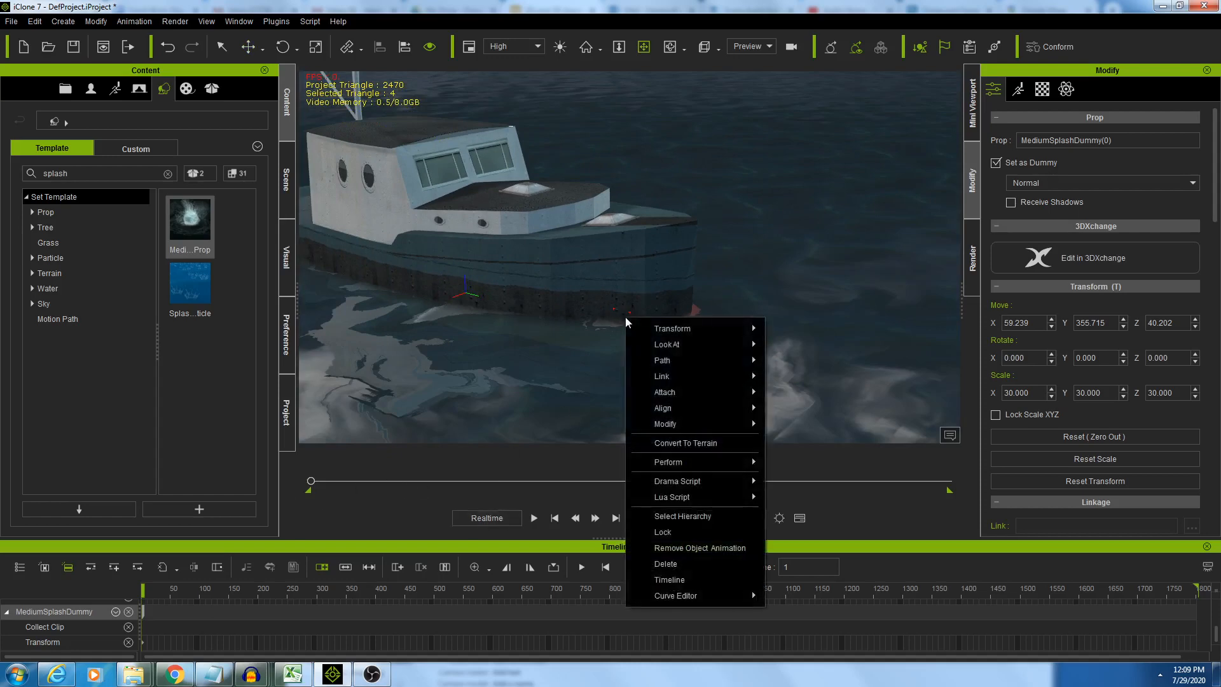
pyautogui.moveTo(747, 464)
pyautogui.click(802, 466)
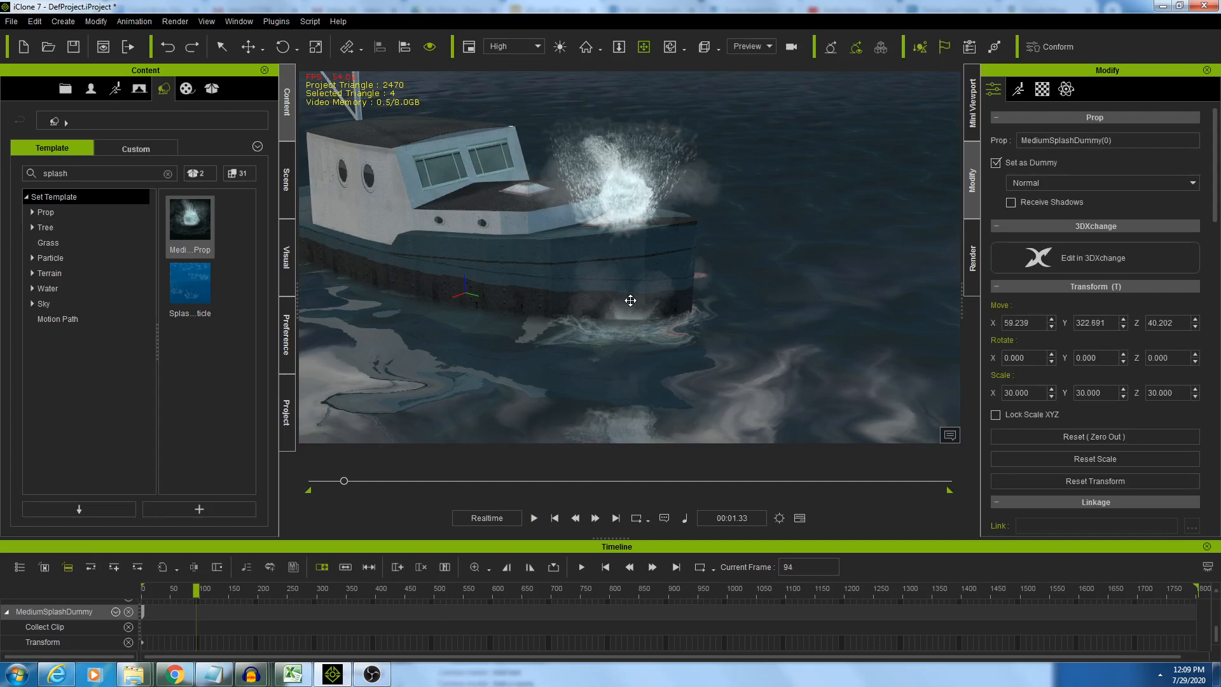
# Go to frame 475 and delete the original MediumSplashDummy from the scene
pyautogui.moveTo(345, 486); pyautogui.dragTo(480, 483)
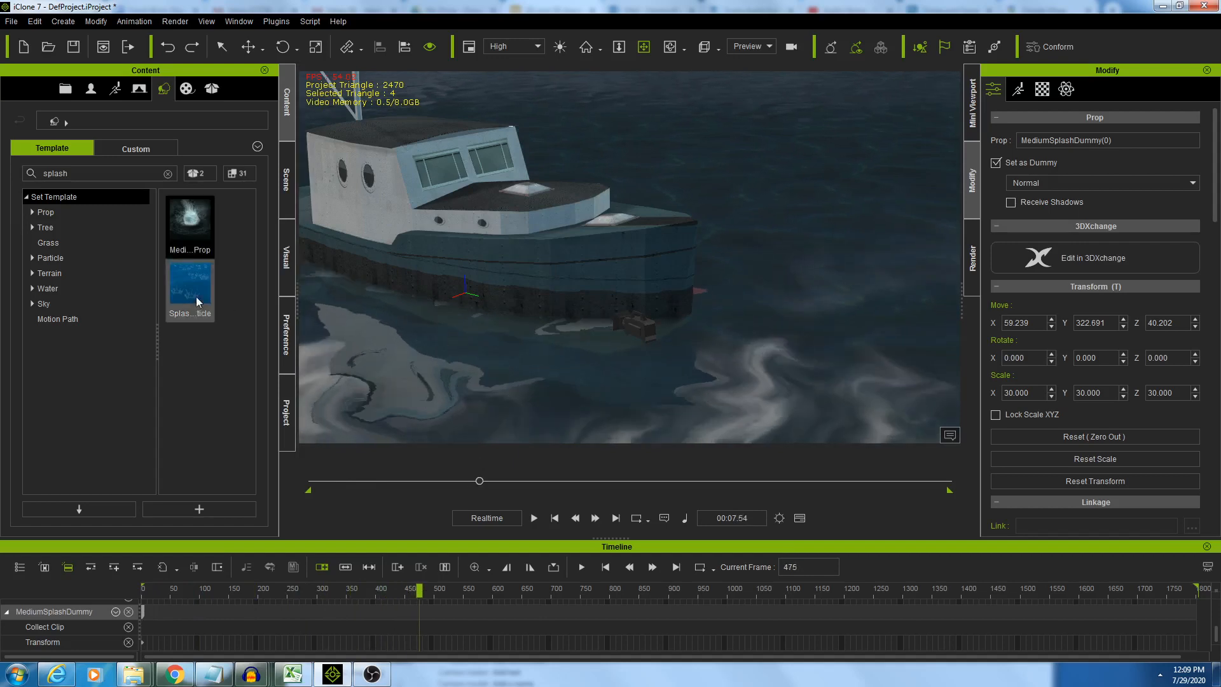
pyautogui.click(289, 184)
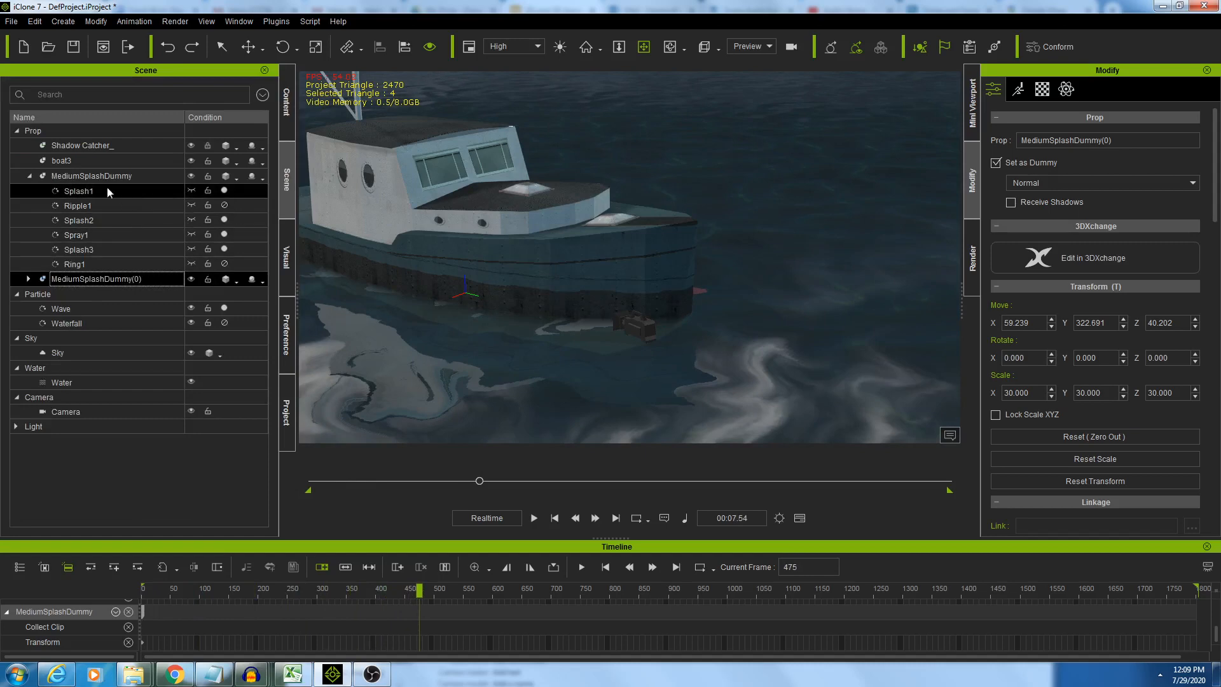
pyautogui.click(94, 176)
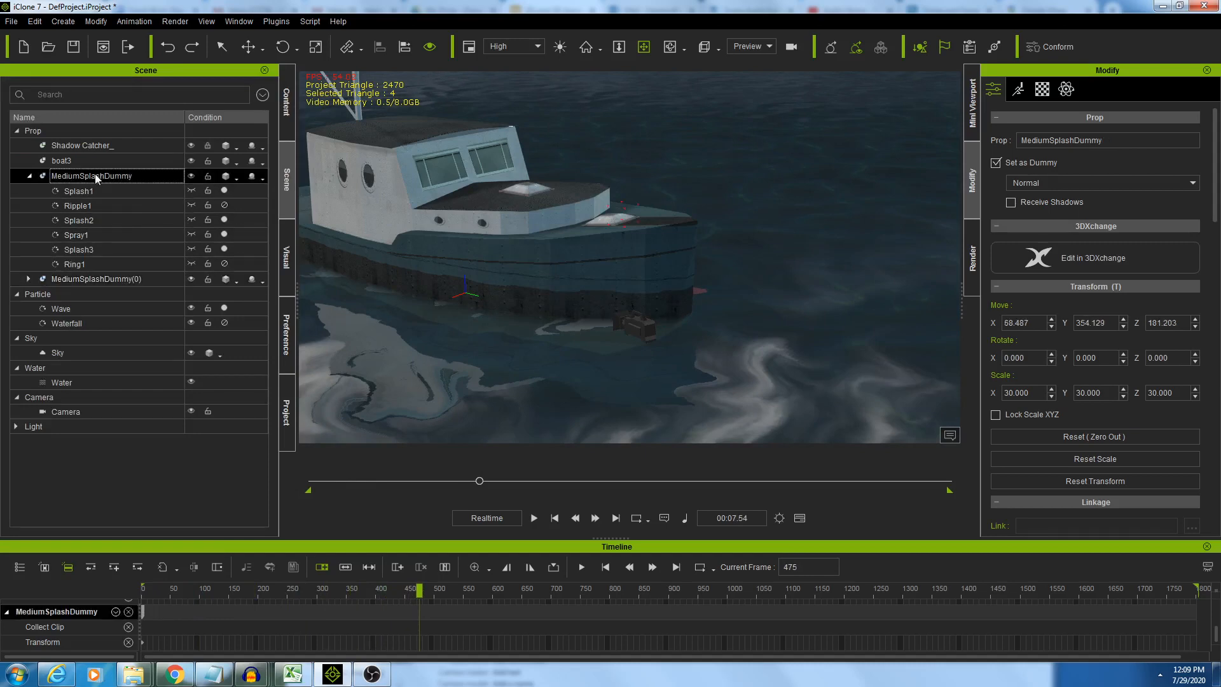
pyautogui.press('Delete')
# Trigger the Splash! perform action on MediumSplashDummy(0) at frame 475 and return to the first frame
pyautogui.click(105, 178)
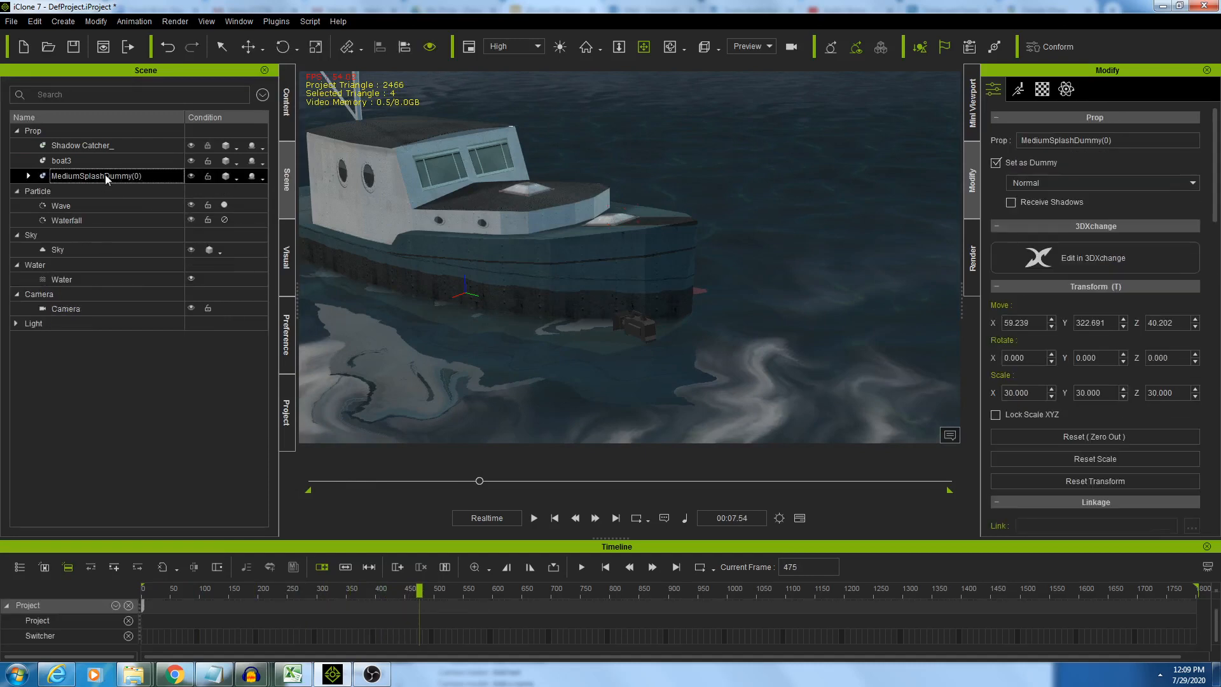
pyautogui.rightClick(587, 317)
pyautogui.moveTo(674, 463)
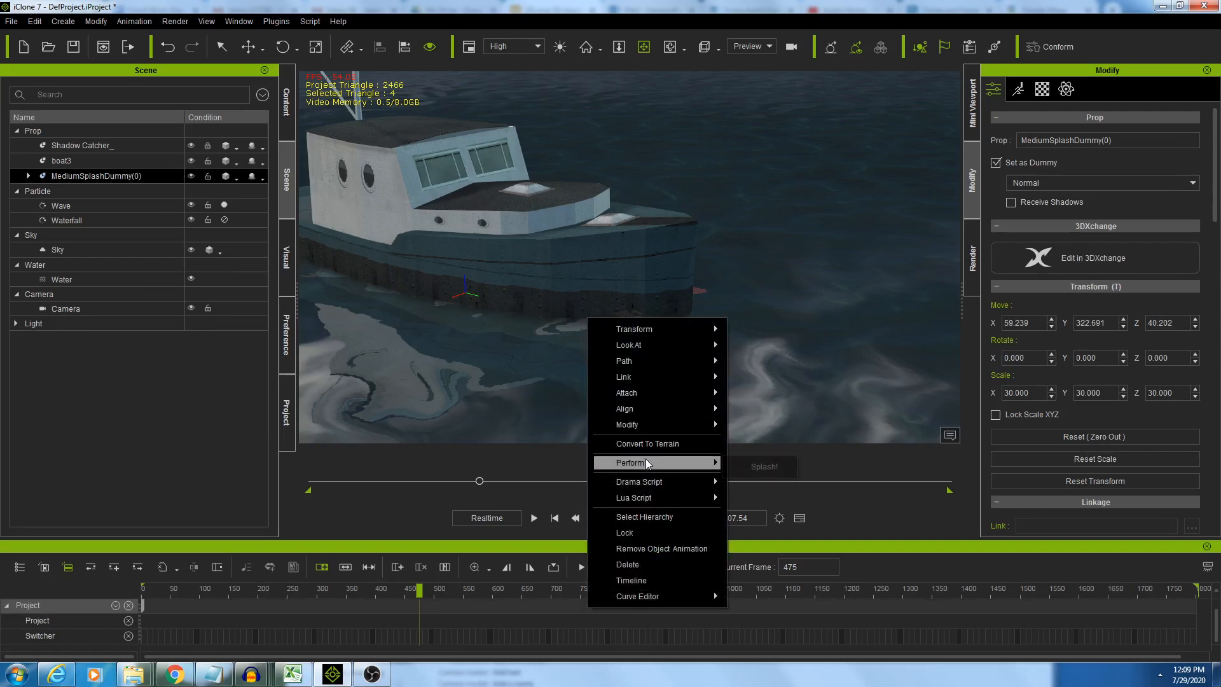
pyautogui.click(747, 466)
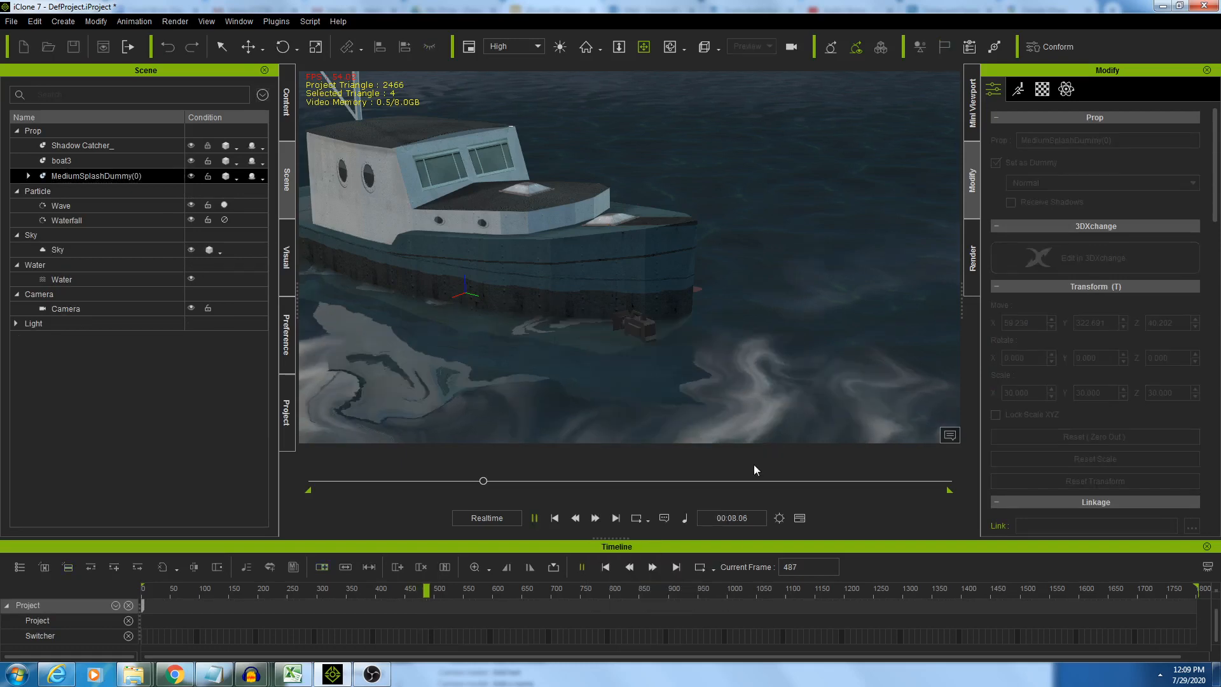
pyautogui.click(555, 518)
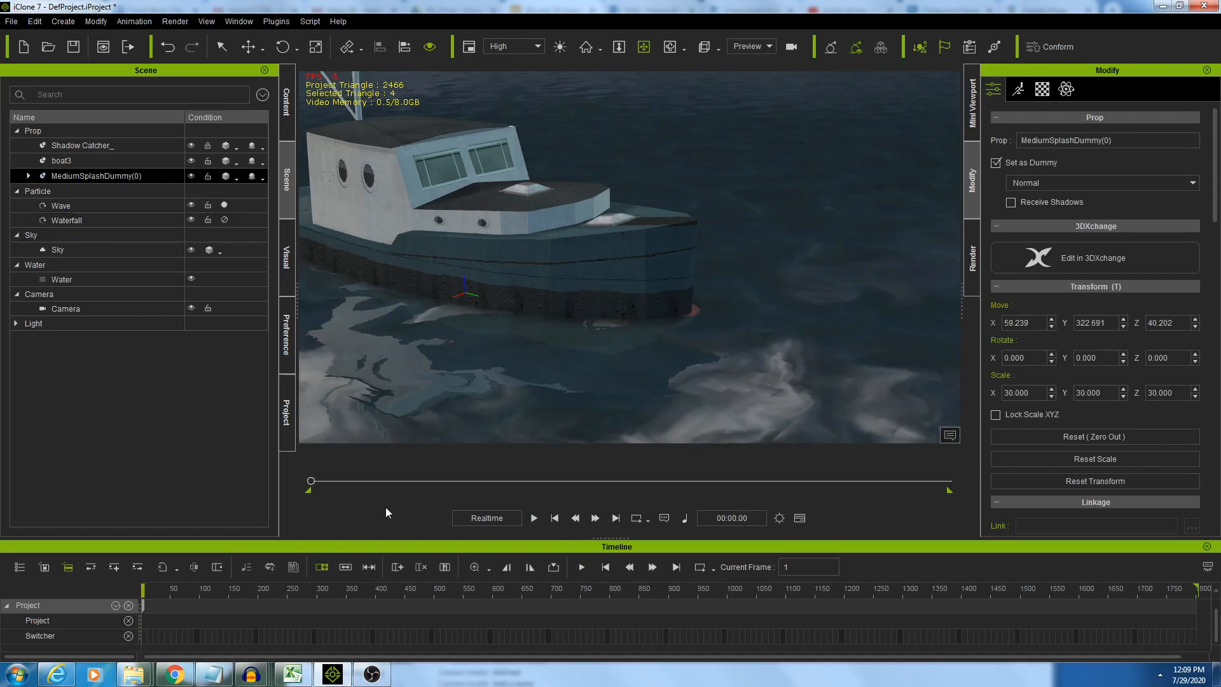
# Move MediumSplashDummy(0) to an X position of about 120, out to the side of the bow
pyautogui.moveTo(333, 478); pyautogui.dragTo(2, 460)
pyautogui.click(247, 48)
pyautogui.moveTo(572, 345); pyautogui.dragTo(501, 480)
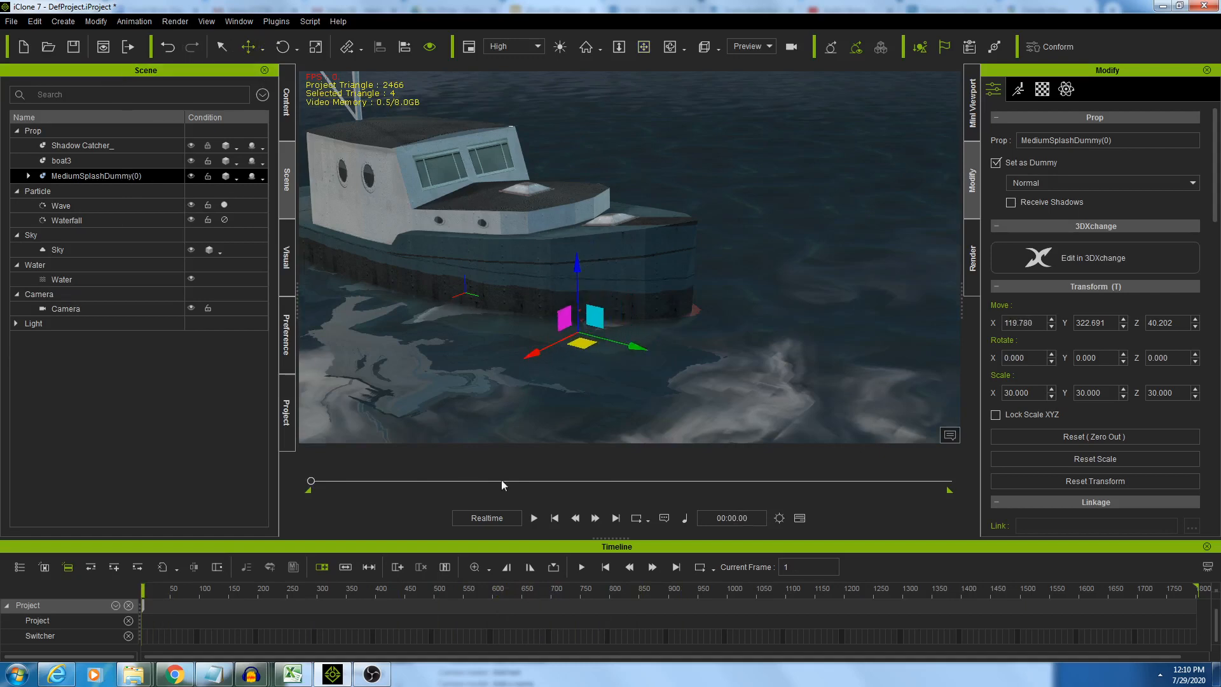
# Trigger the Splash! perform action on the repositioned MediumSplashDummy(0) at the first frame
pyautogui.moveTo(313, 482); pyautogui.dragTo(219, 481)
pyautogui.rightClick(582, 330)
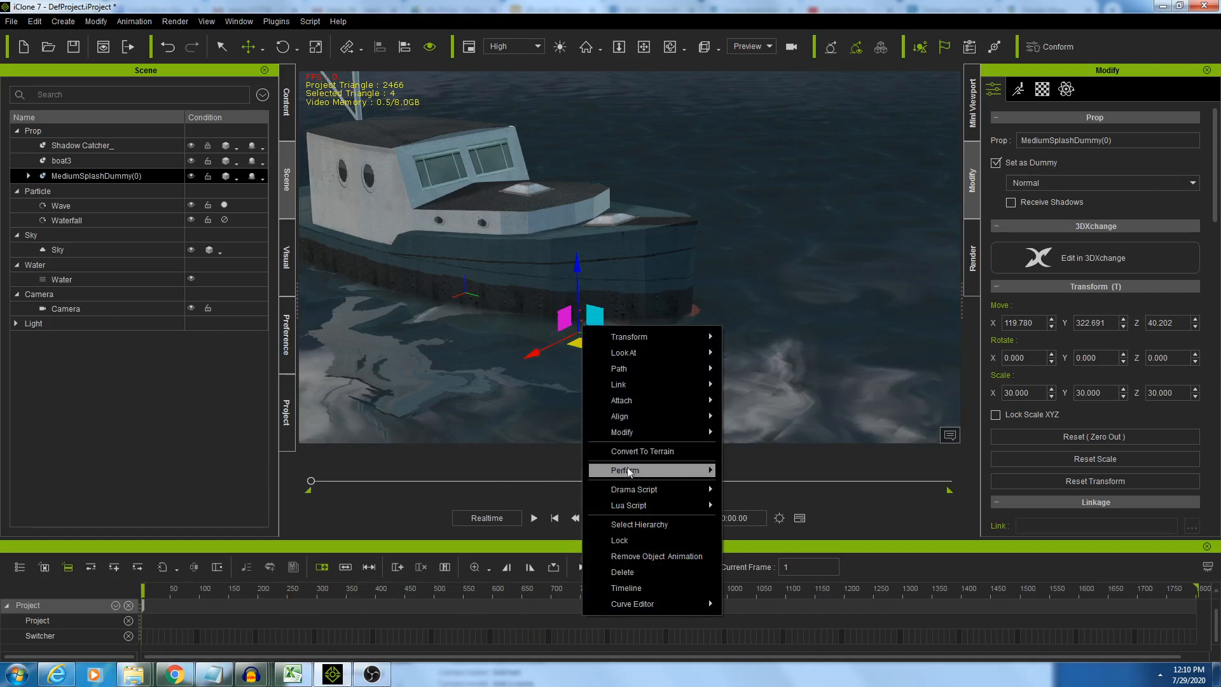
pyautogui.moveTo(638, 469)
pyautogui.click(751, 475)
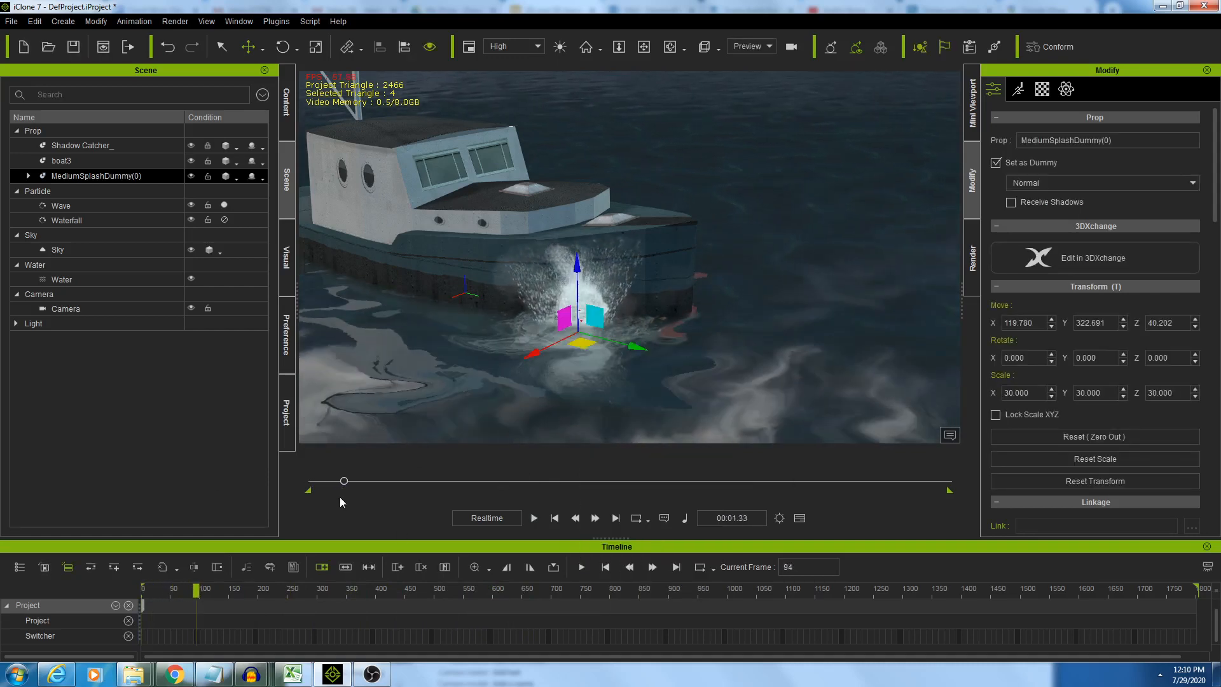
# Trigger another Splash! perform action on MediumSplashDummy(0) at frame 825 and return to the first frame
pyautogui.moveTo(343, 485); pyautogui.dragTo(604, 476)
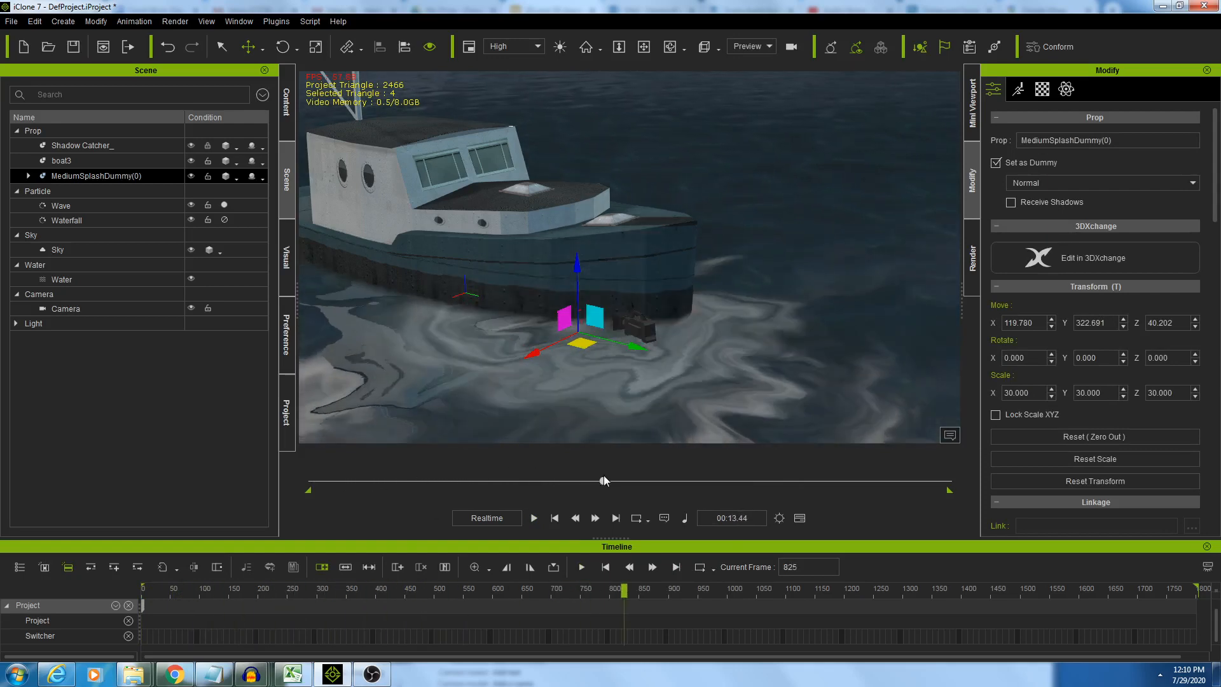
pyautogui.rightClick(587, 324)
pyautogui.moveTo(640, 468)
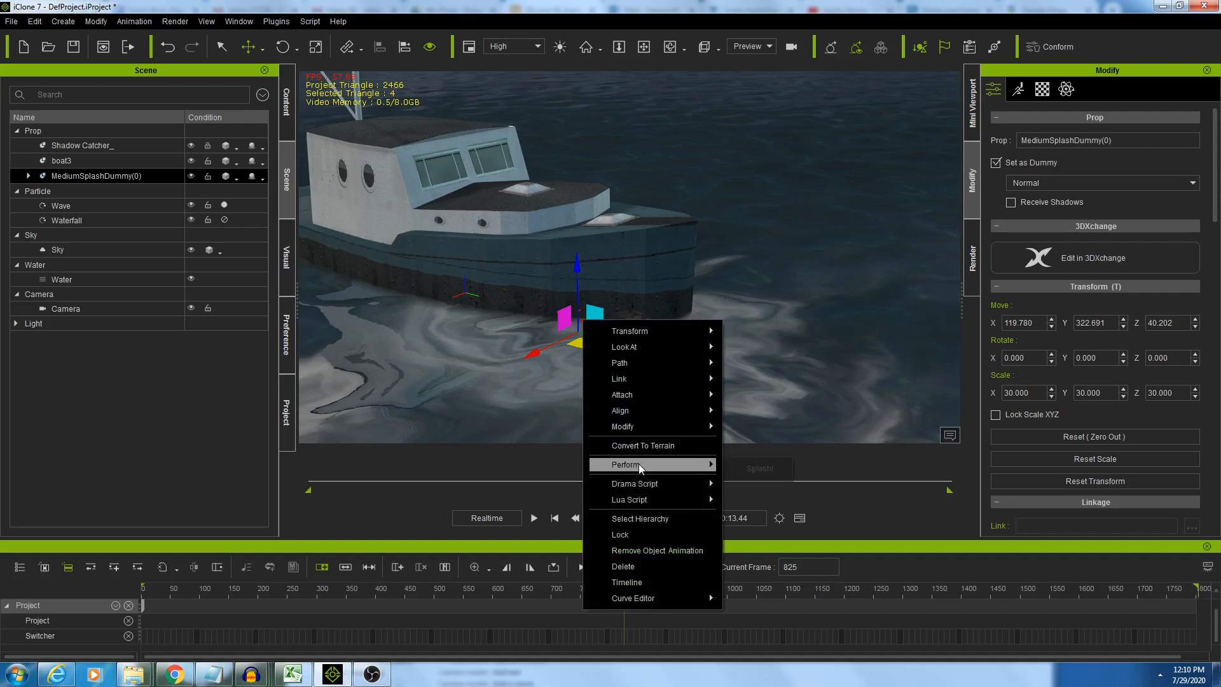
pyautogui.click(757, 468)
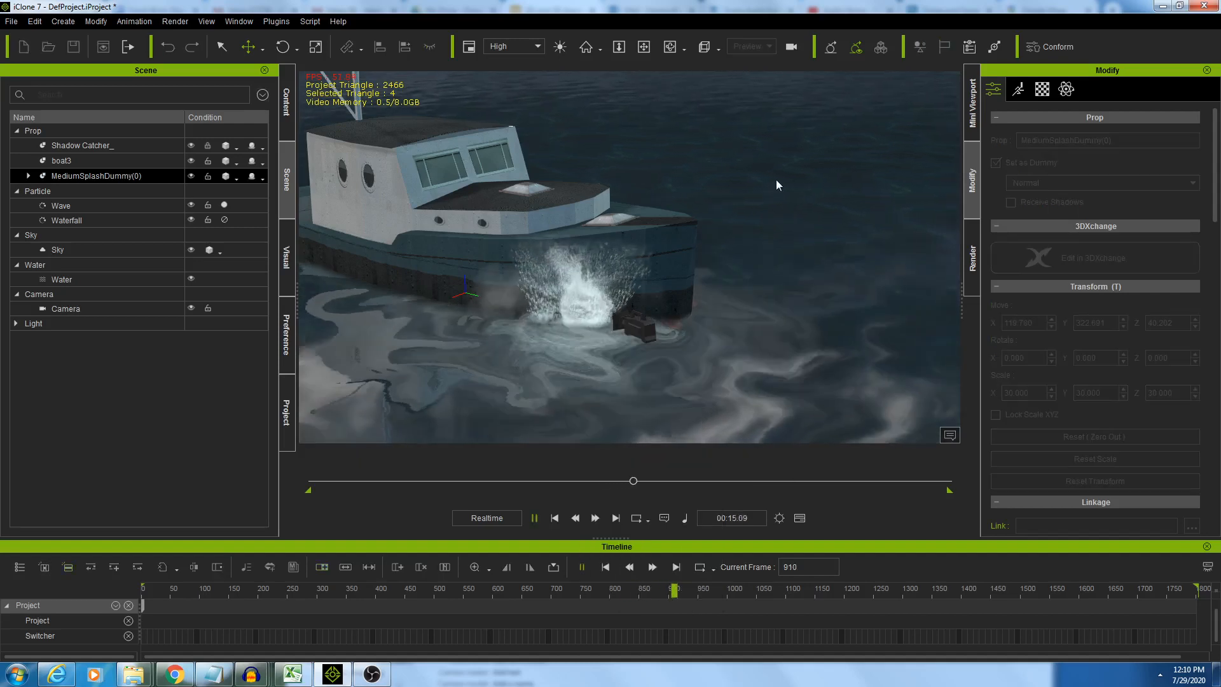
pyautogui.moveTo(637, 482); pyautogui.dragTo(186, 484)
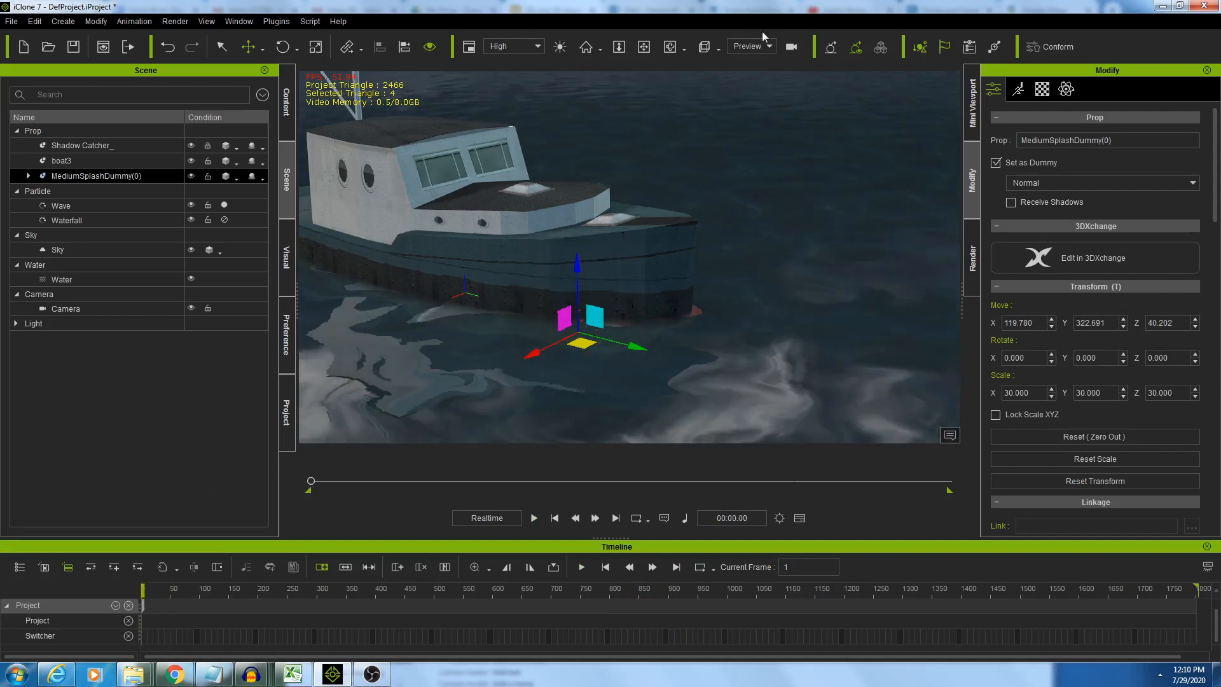
# Switch the view to the animated Camera and preview the scene with the bow splash up to frame 564
pyautogui.click(745, 78)
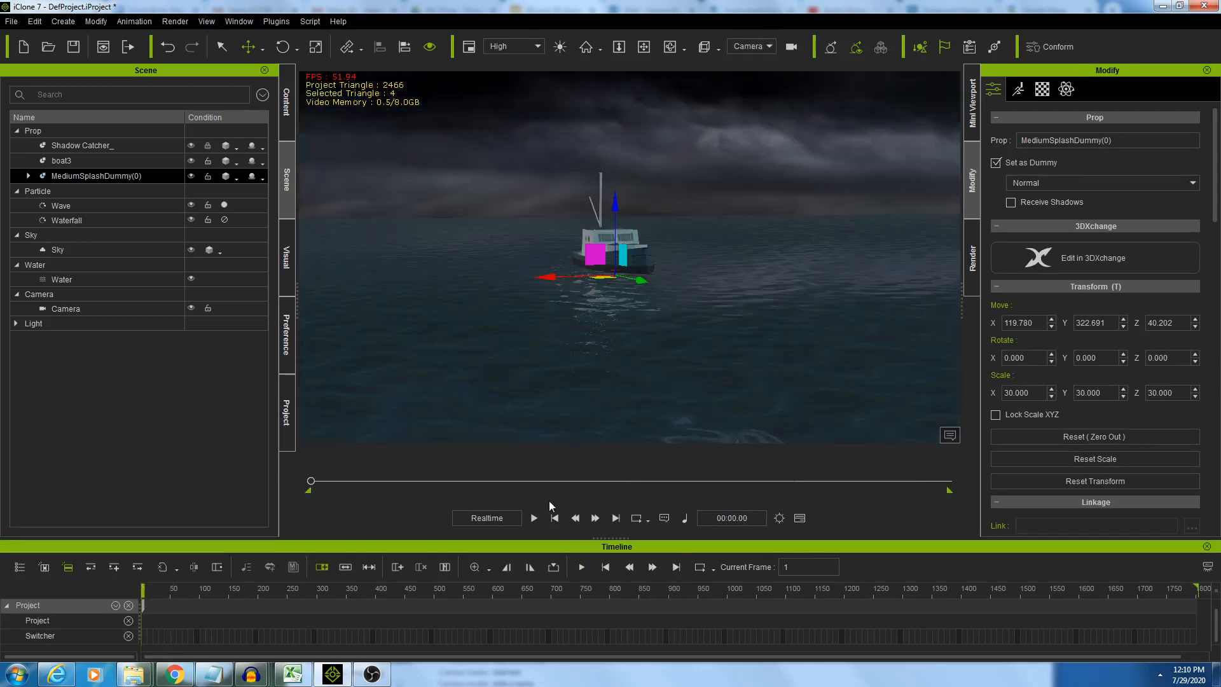
pyautogui.click(534, 518)
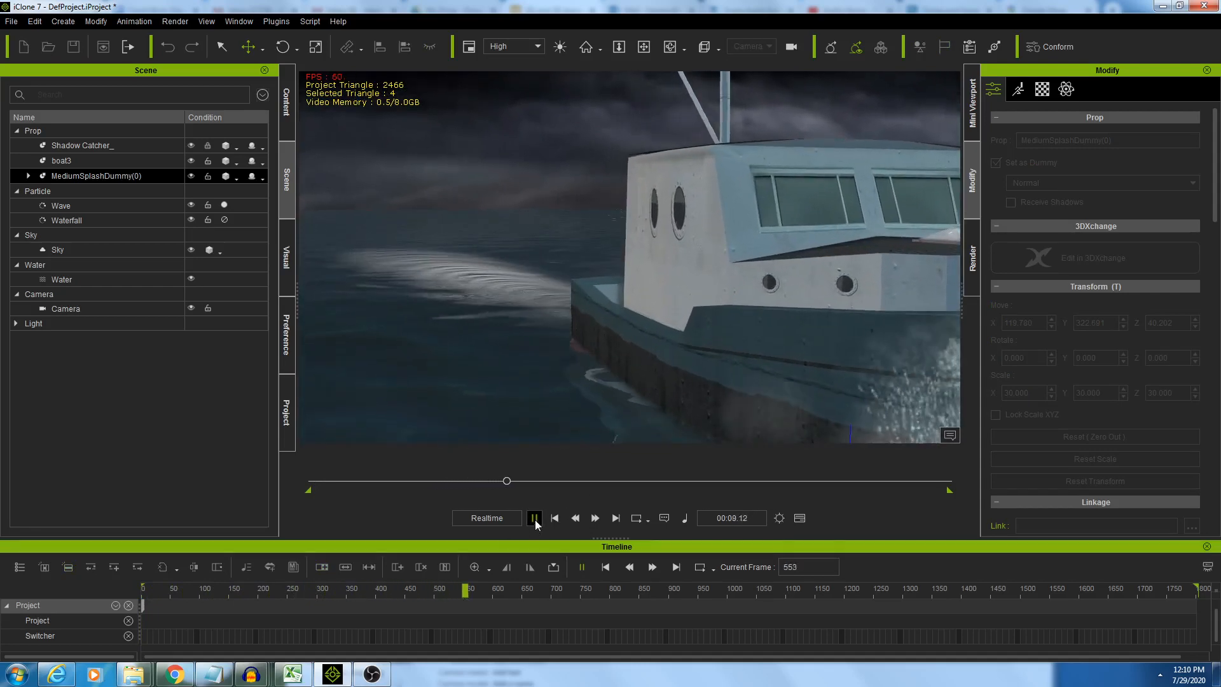
pyautogui.press('space')
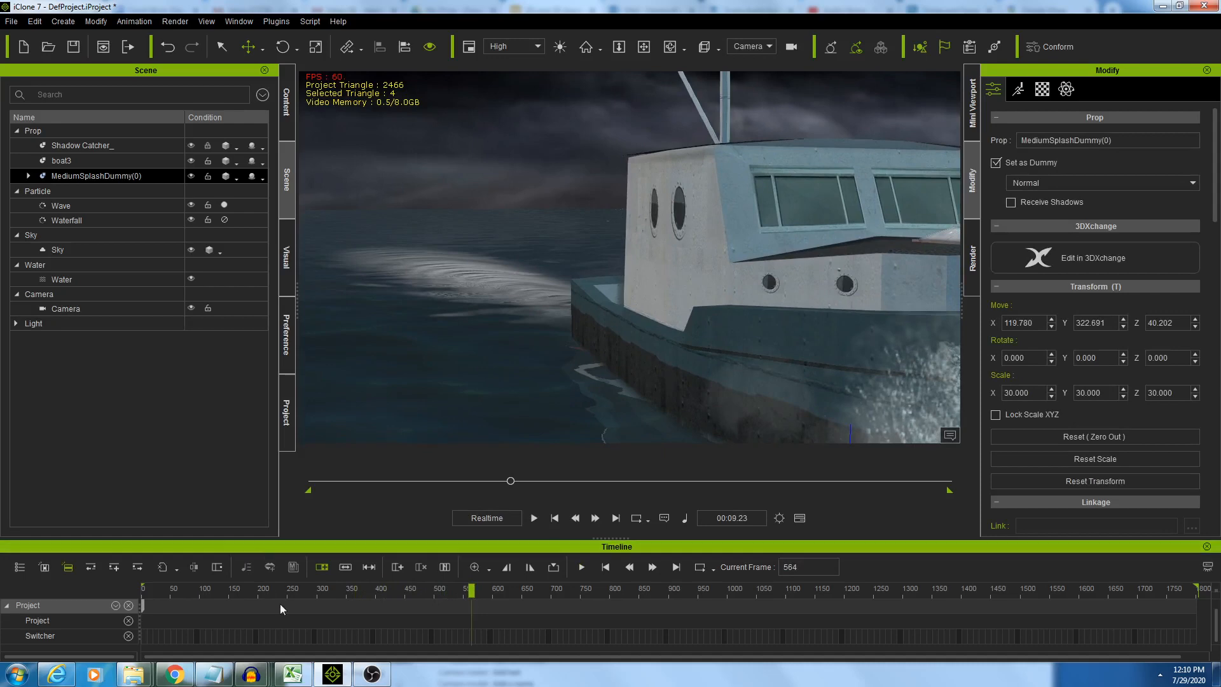
# Show the Camera's track in the timeline and move its second key out to about frame 959
pyautogui.click(145, 309)
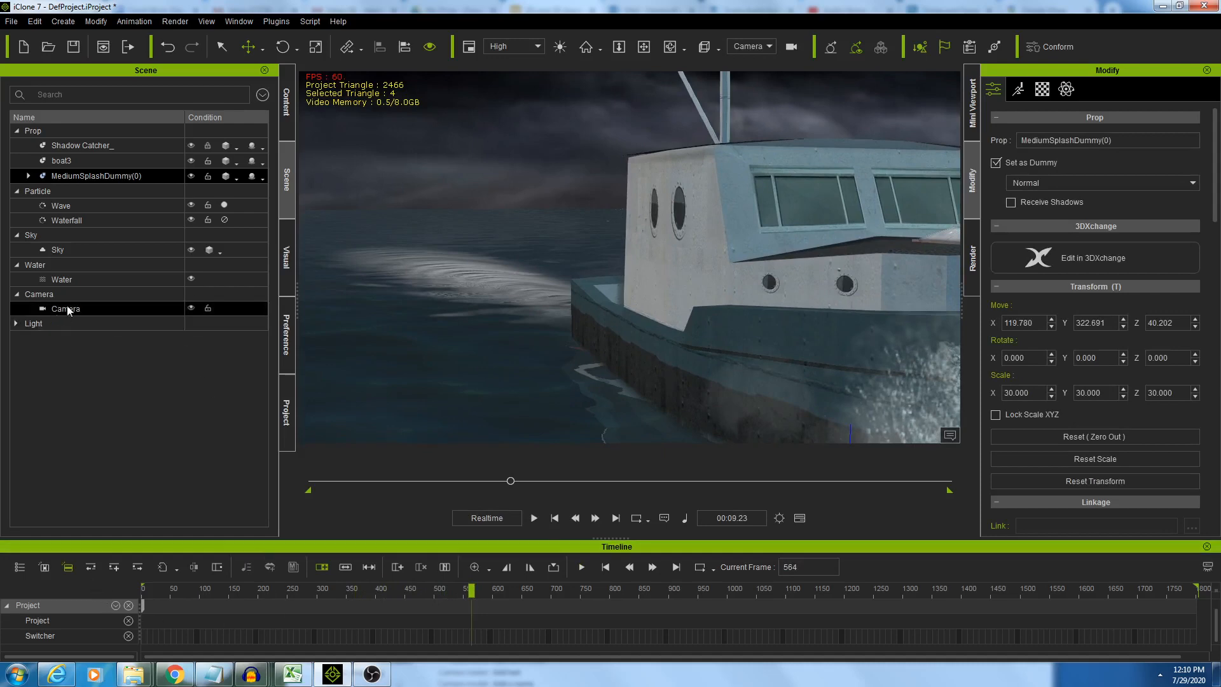
pyautogui.click(45, 567)
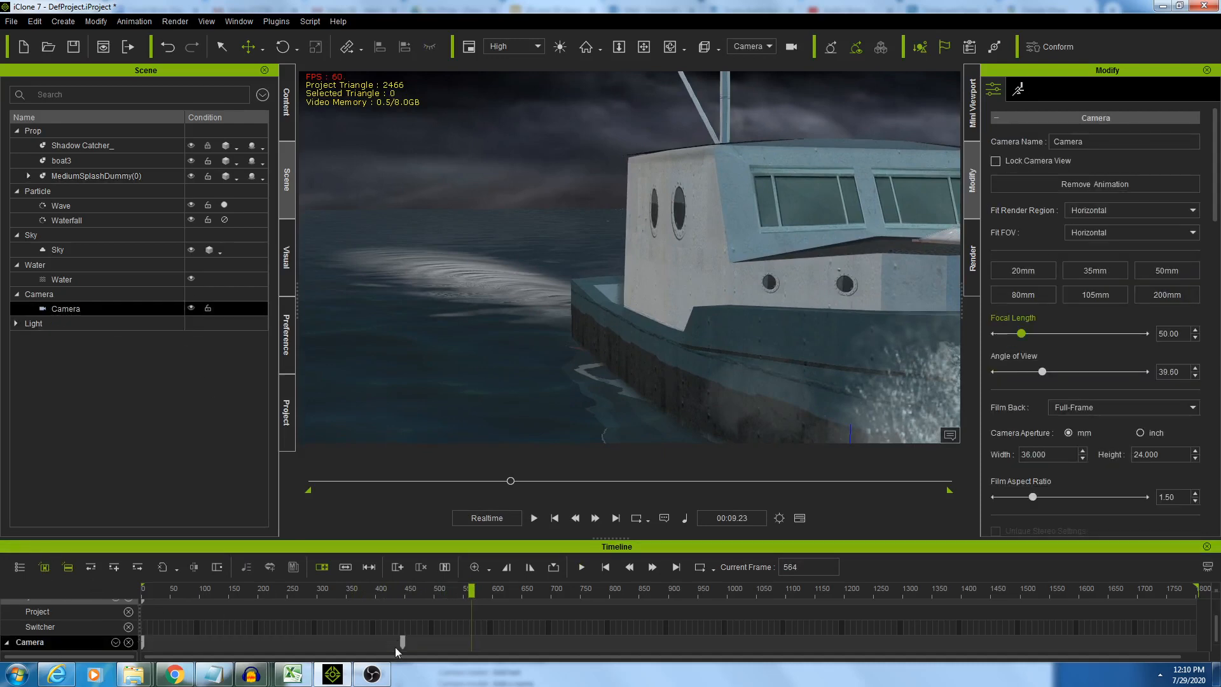
pyautogui.click(704, 633)
# Preview the start of the scene with the slower camera move and return to the first frame
pyautogui.click(555, 518)
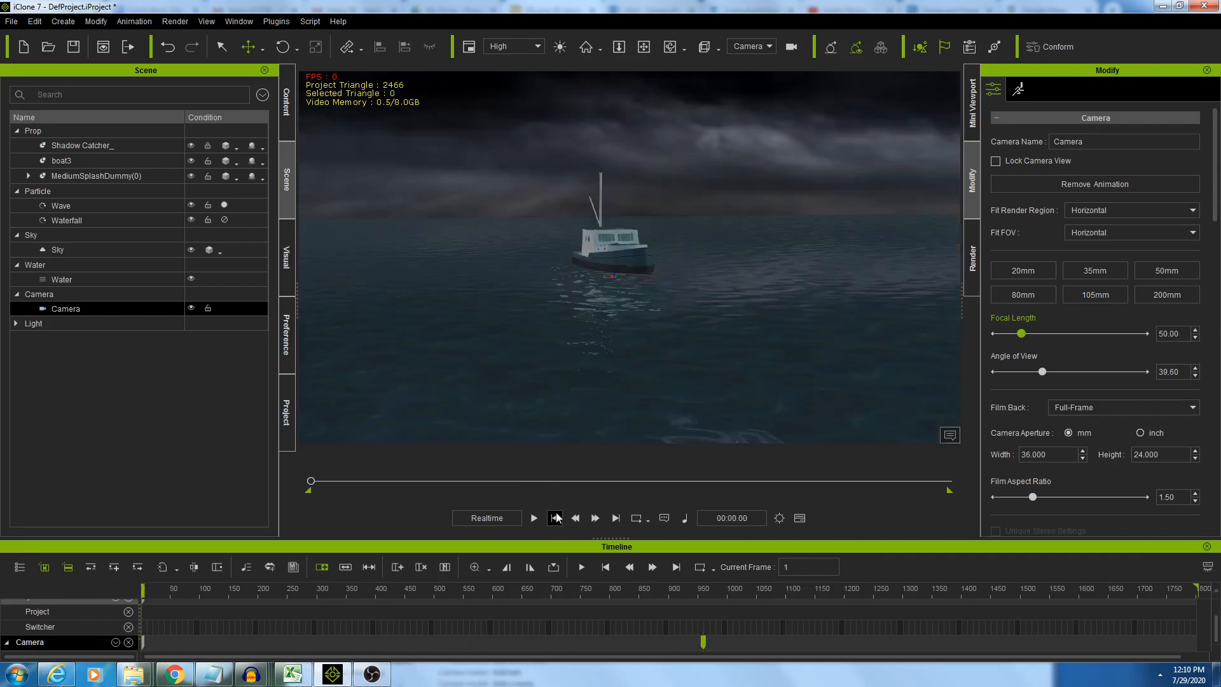
pyautogui.click(532, 518)
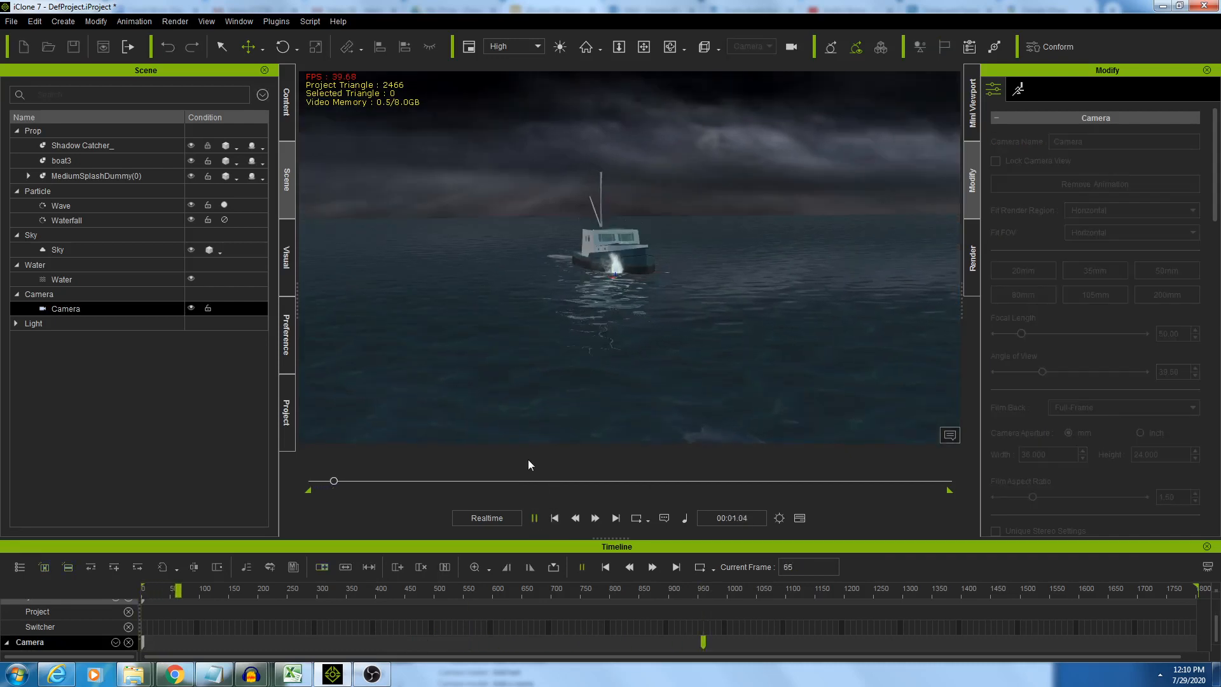
pyautogui.click(555, 518)
# Expand the Camera's Transform track and view the Transition Curve Presets for its key at frame 959, closing them when done
pyautogui.moveTo(722, 657); pyautogui.dragTo(748, 657)
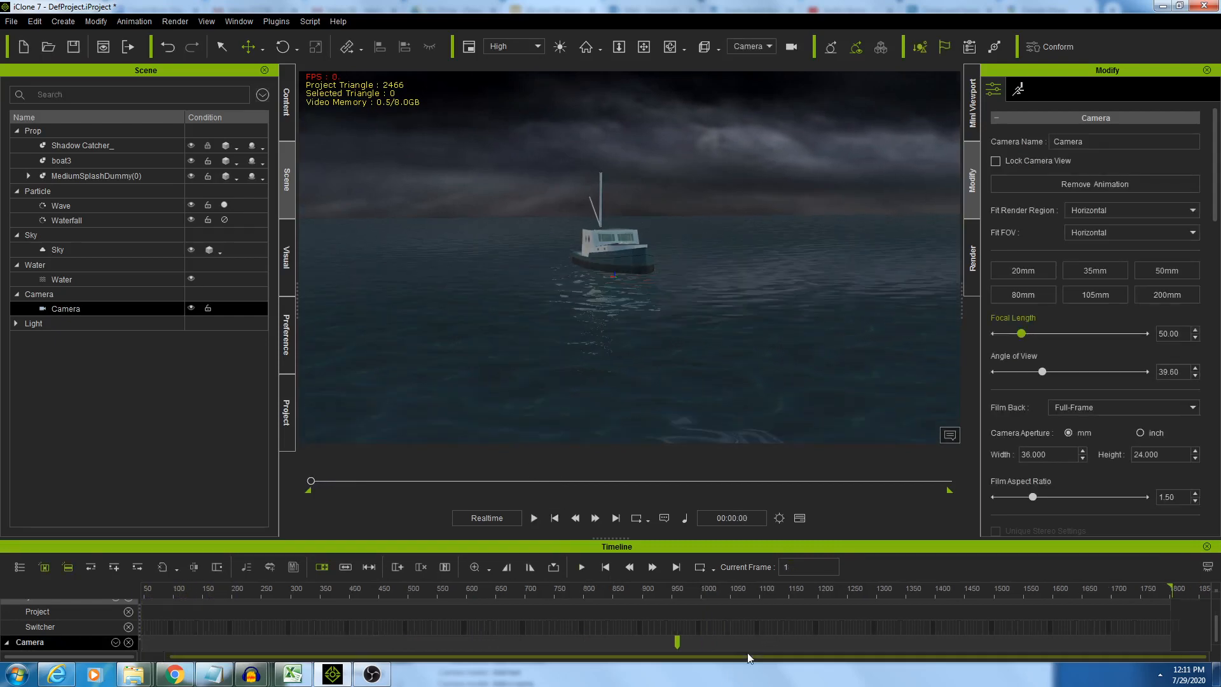
pyautogui.doubleClick(676, 642)
pyautogui.rightClick(677, 641)
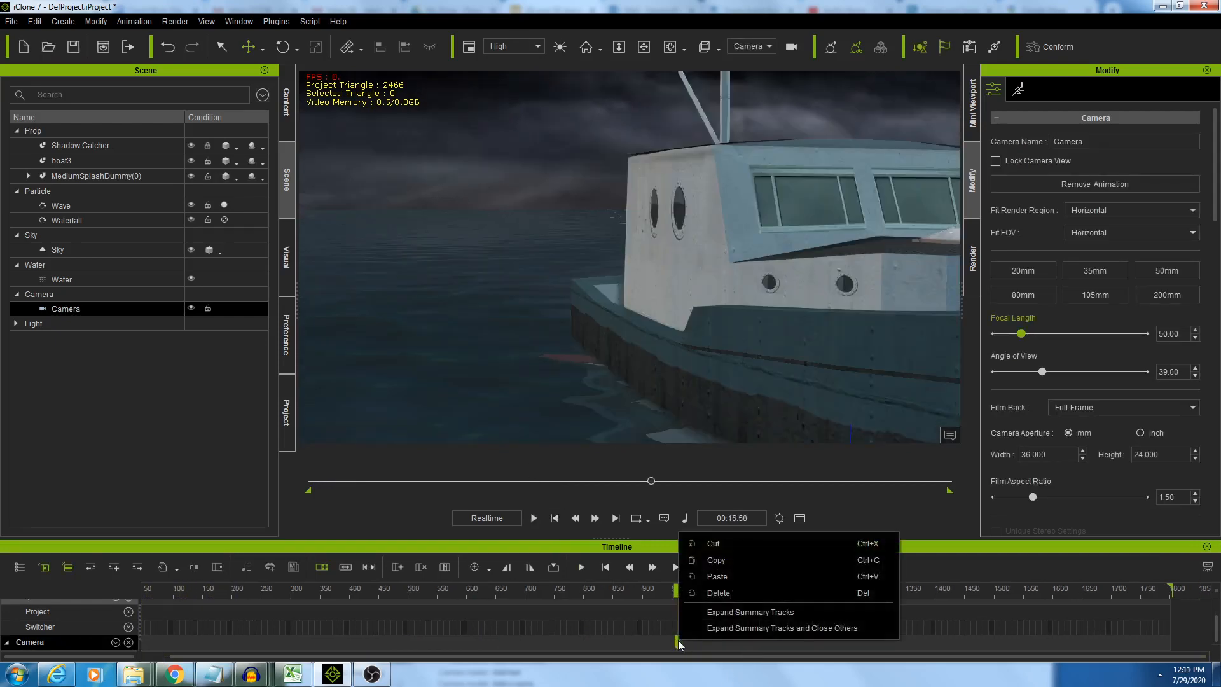
pyautogui.click(682, 562)
pyautogui.scroll(-1, 702, 633)
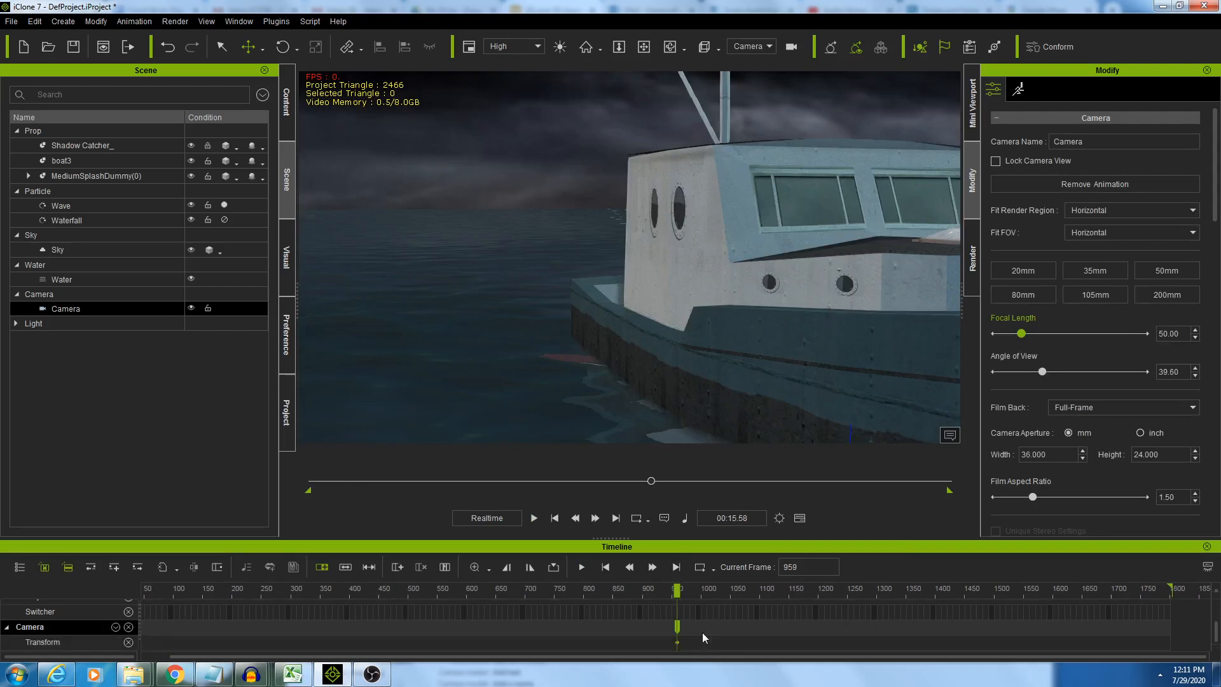
pyautogui.rightClick(676, 642)
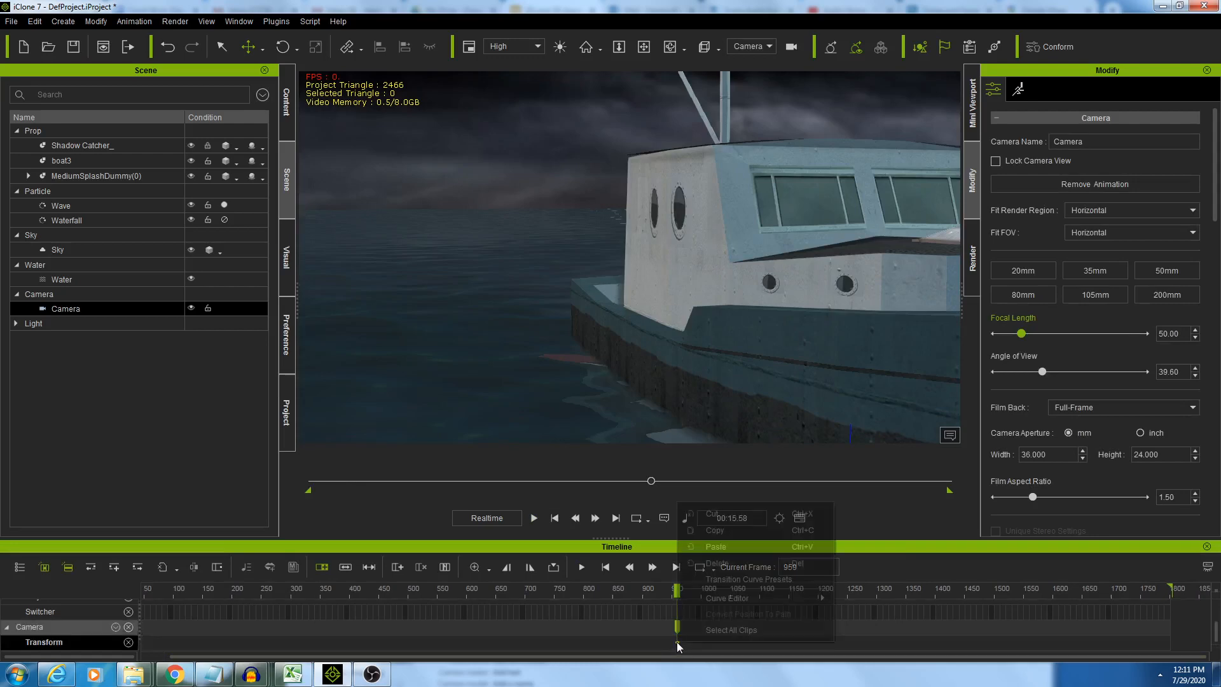
pyautogui.click(714, 578)
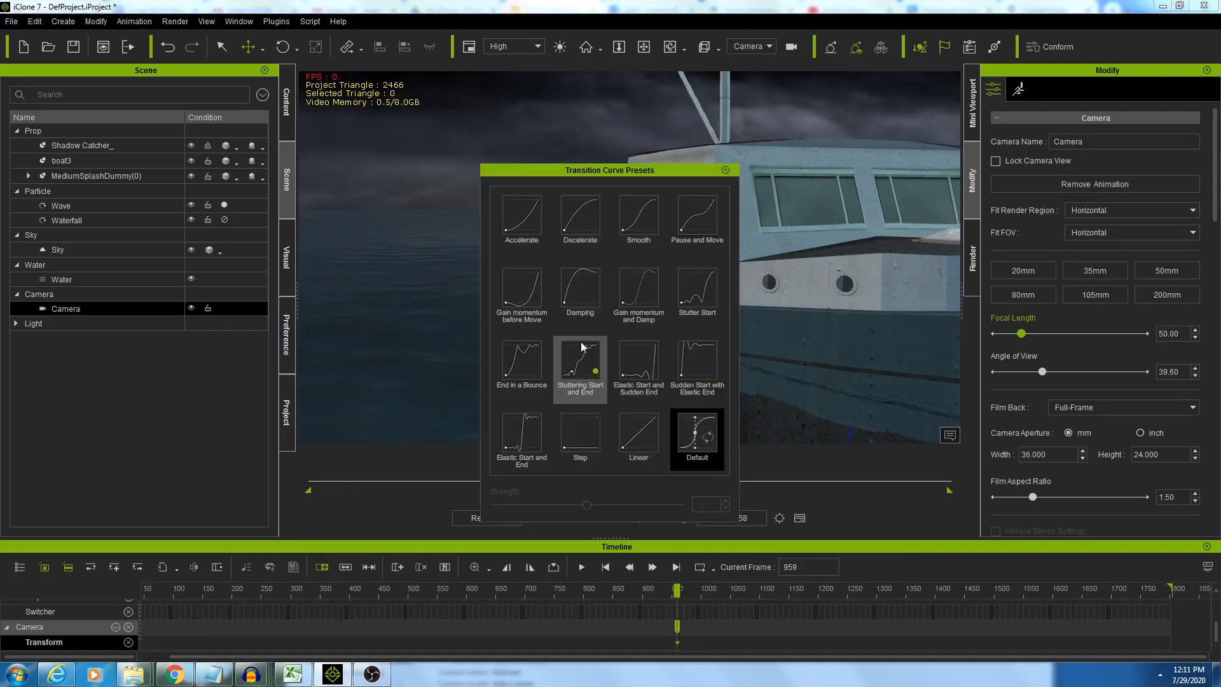
pyautogui.click(725, 169)
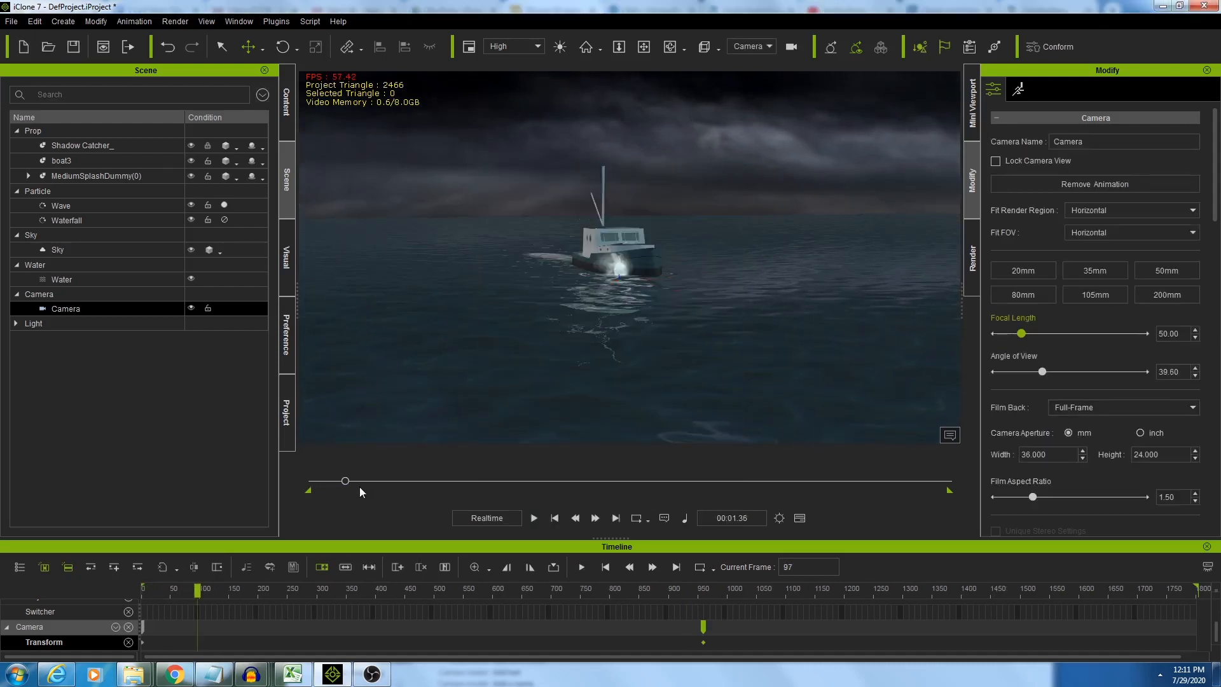
# Preview the full camera move from the first frame to about frame 978 and rewind
pyautogui.click(554, 517)
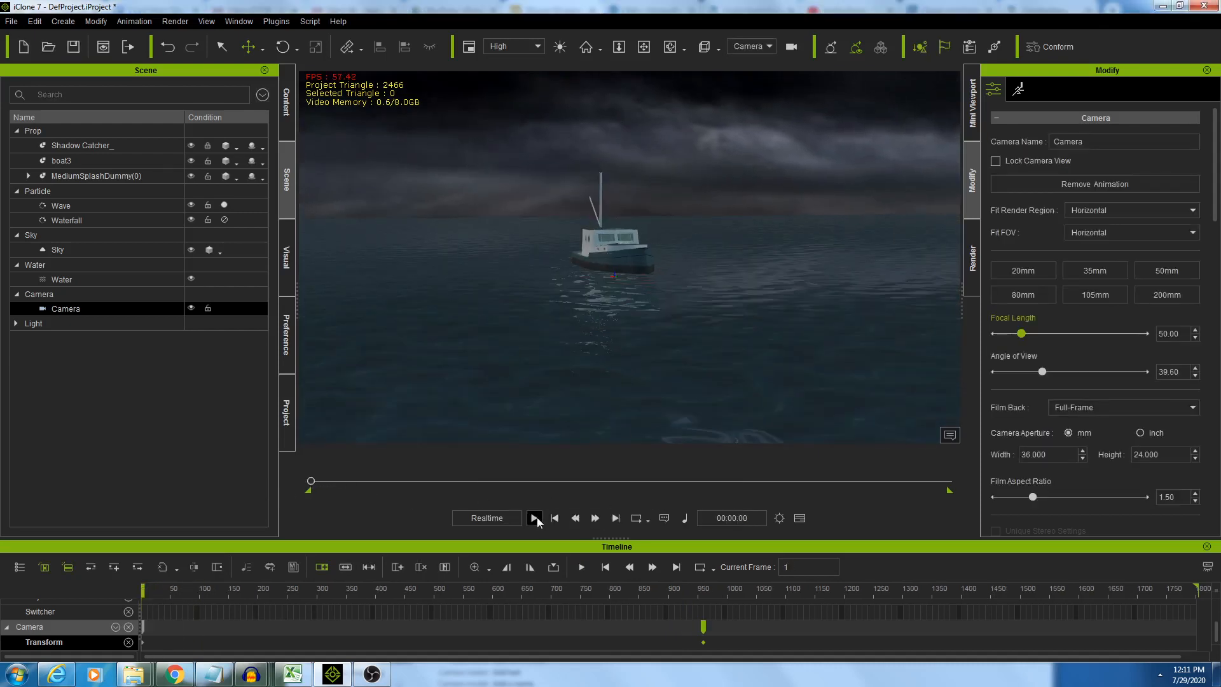
pyautogui.click(534, 518)
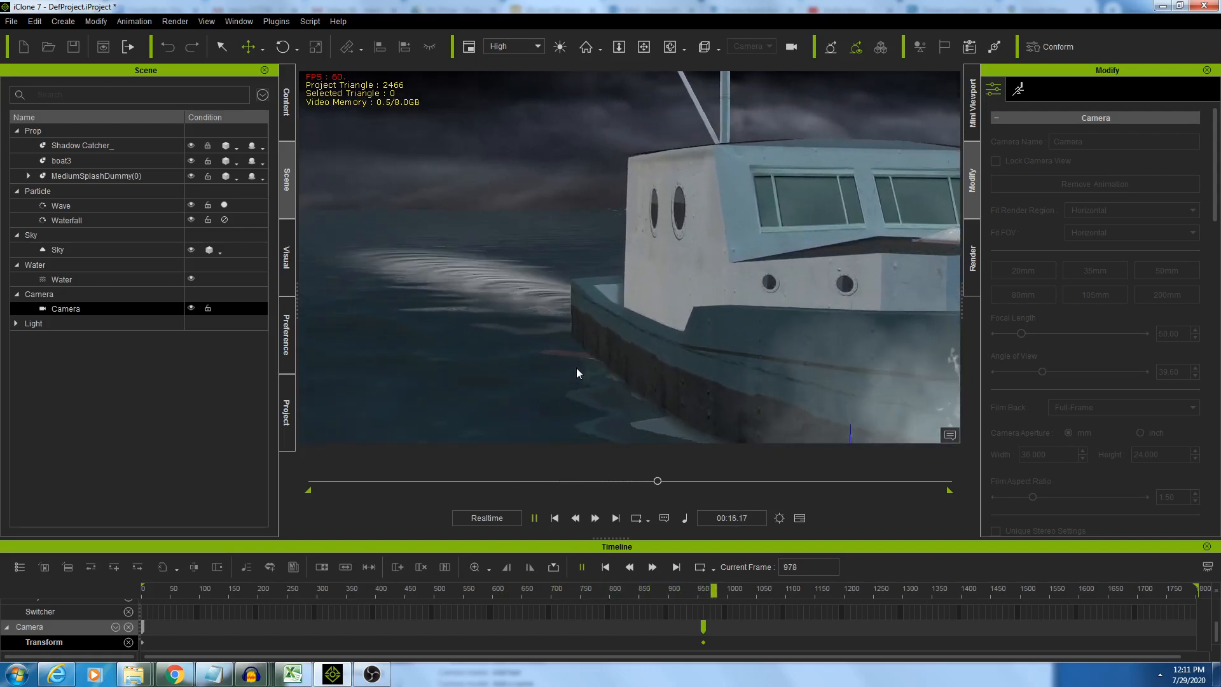
pyautogui.click(554, 517)
# Add the Rain effect from the Legacy particle templates to the scene, preview it briefly and return to the first frame
pyautogui.click(287, 100)
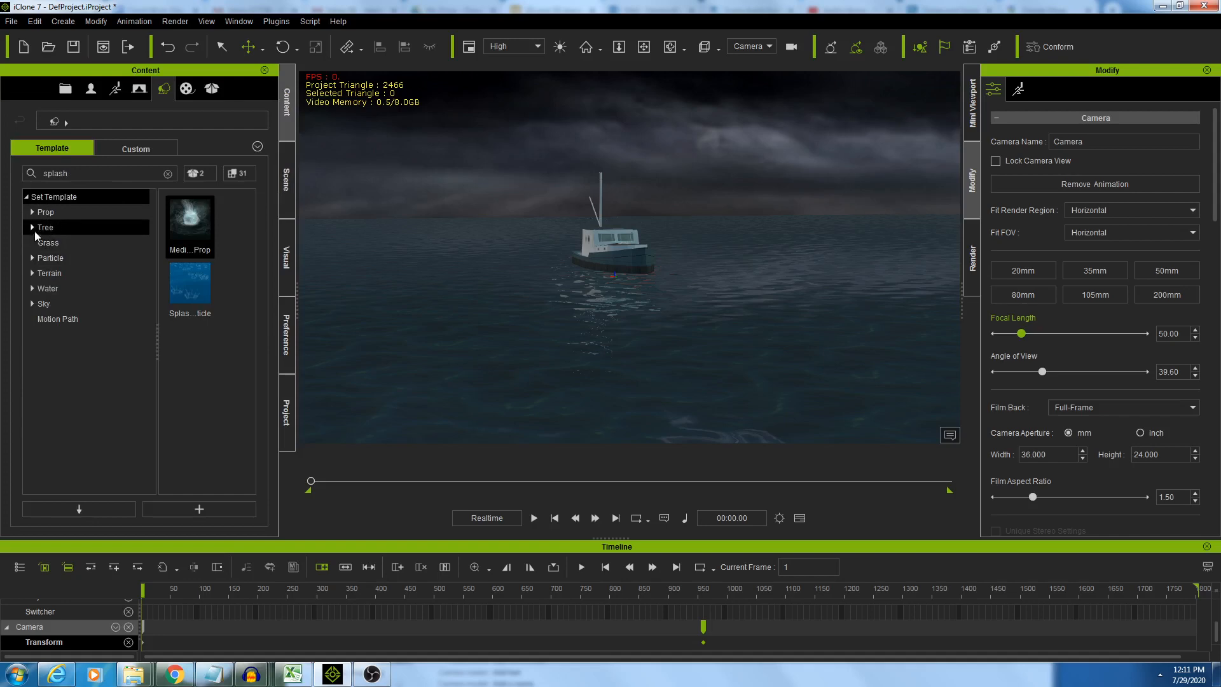
pyautogui.click(32, 258)
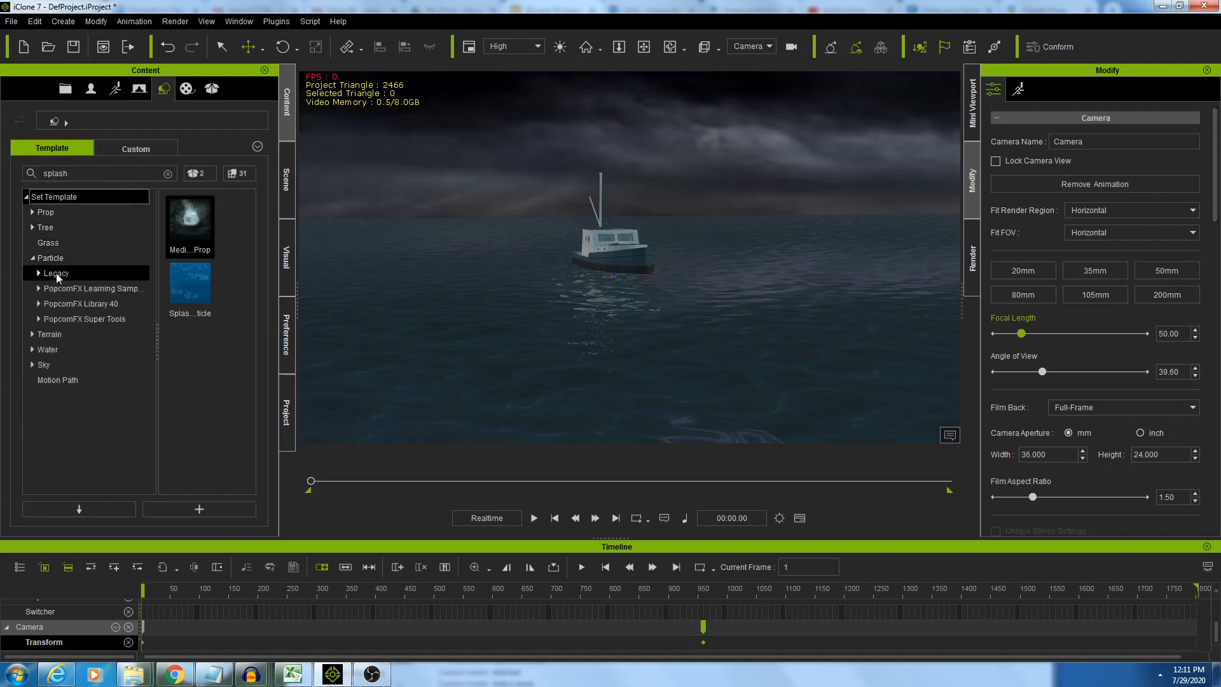
pyautogui.click(41, 274)
pyautogui.click(38, 273)
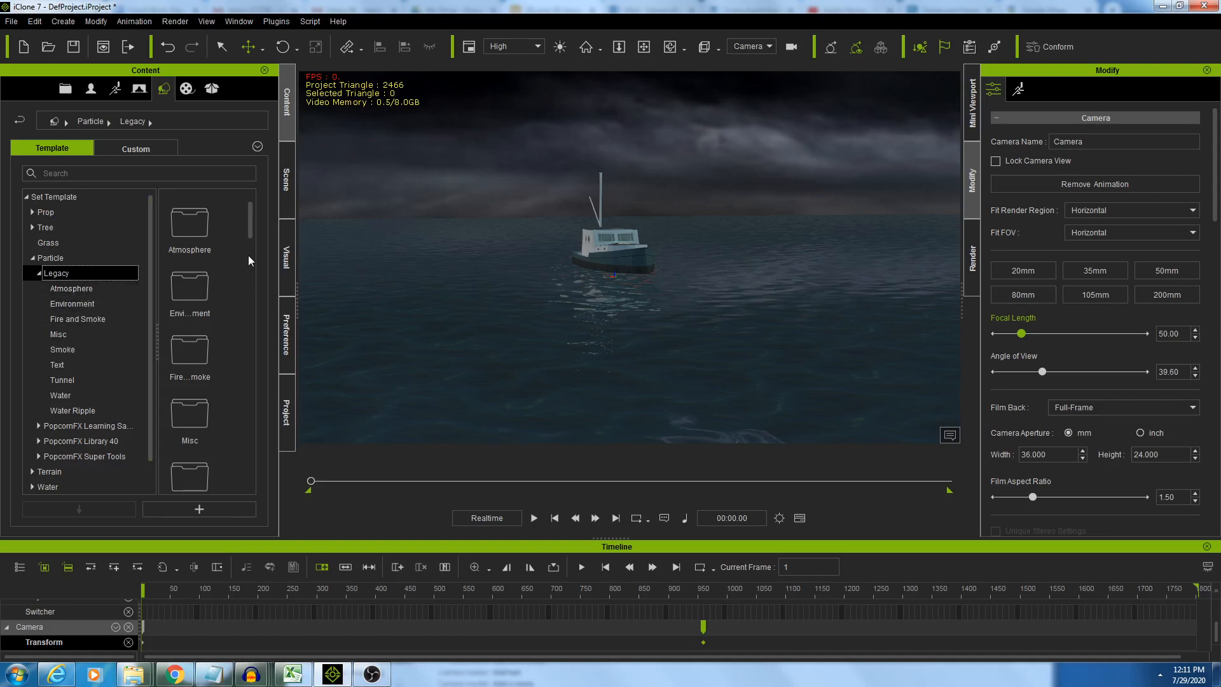
pyautogui.moveTo(249, 222); pyautogui.dragTo(246, 432)
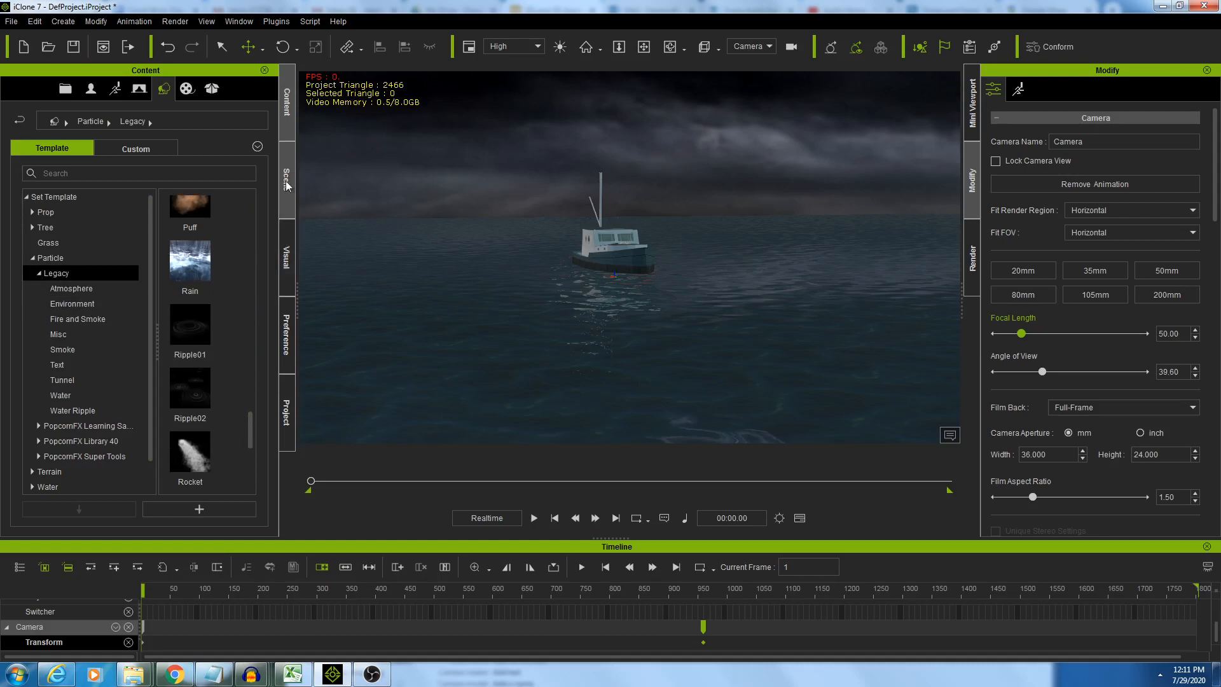
pyautogui.doubleClick(197, 271)
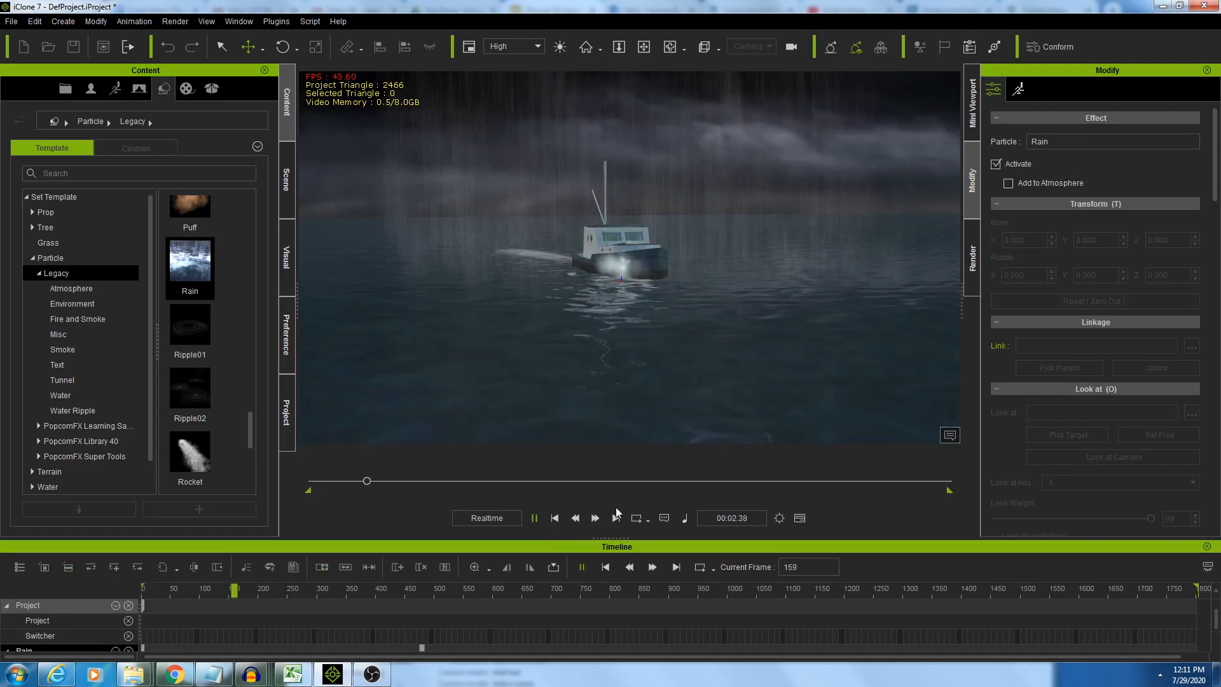
pyautogui.click(554, 517)
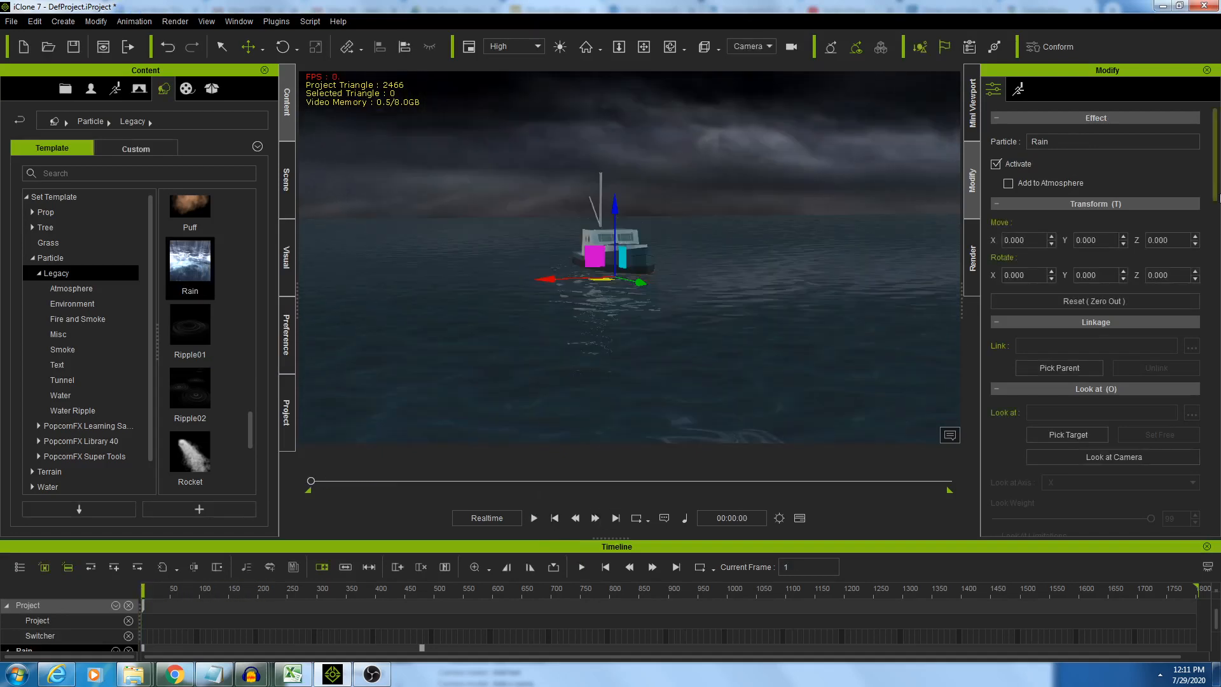
# Try a particle size width of 1000 for Rain and restore it to 100
pyautogui.scroll(-15, 1024, 249)
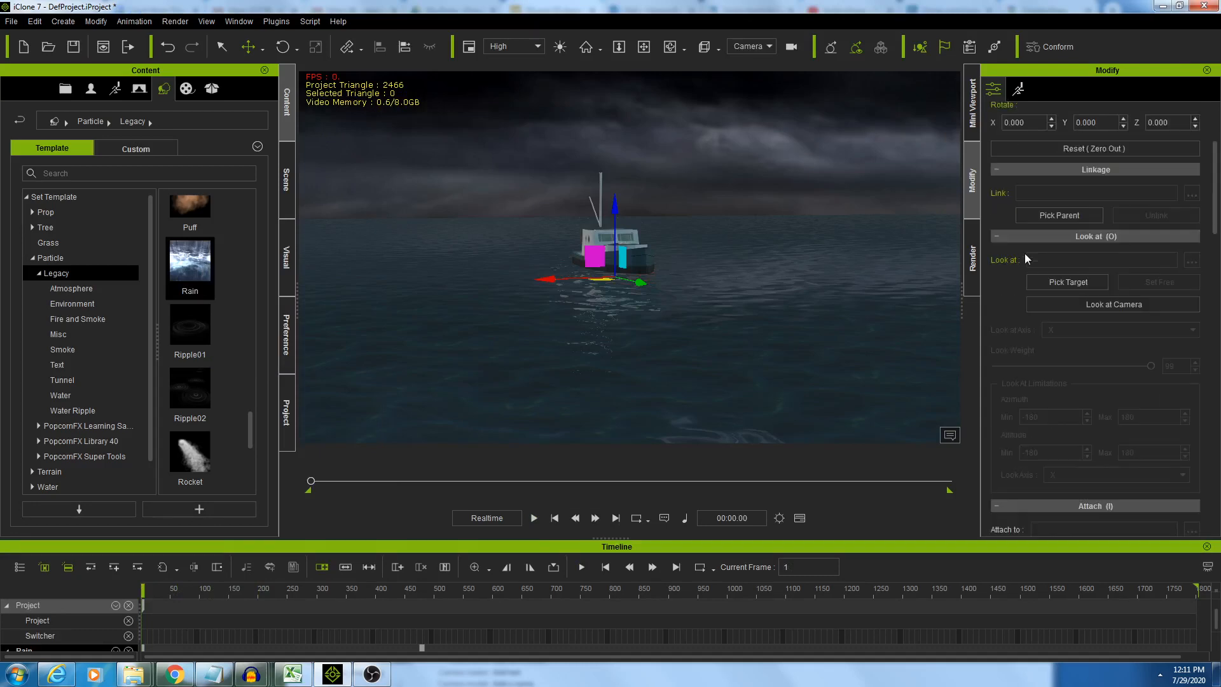
pyautogui.scroll(-5, 1024, 257)
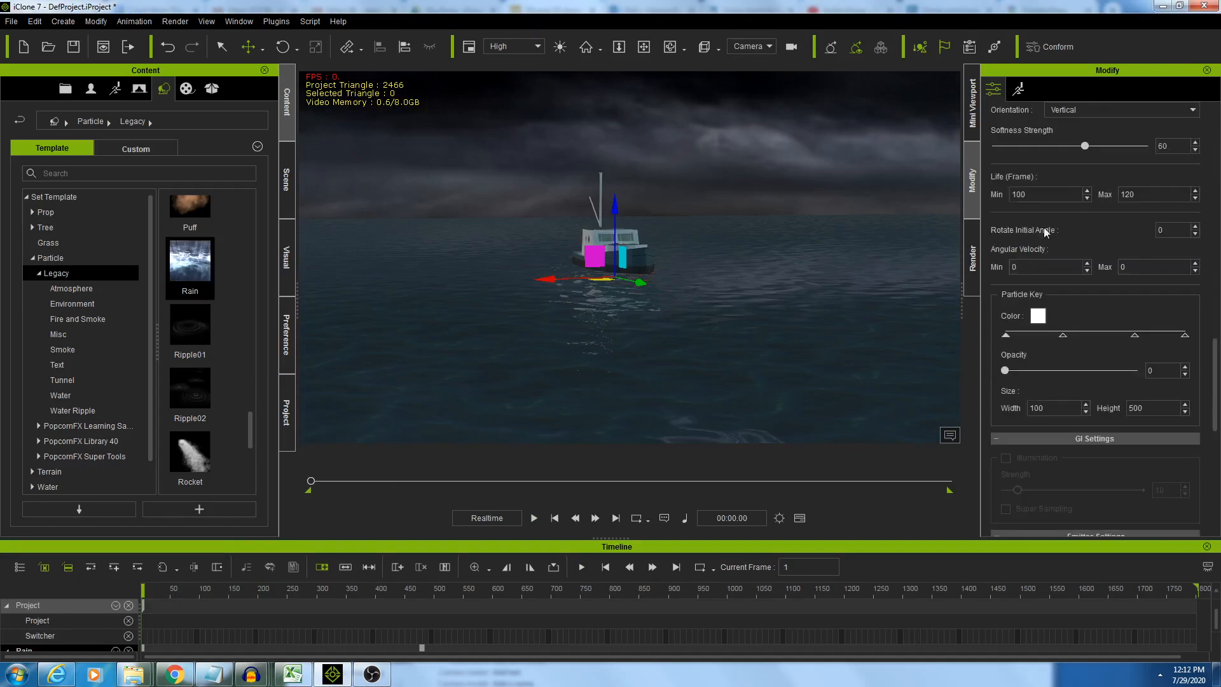
pyautogui.scroll(-5, 1043, 230)
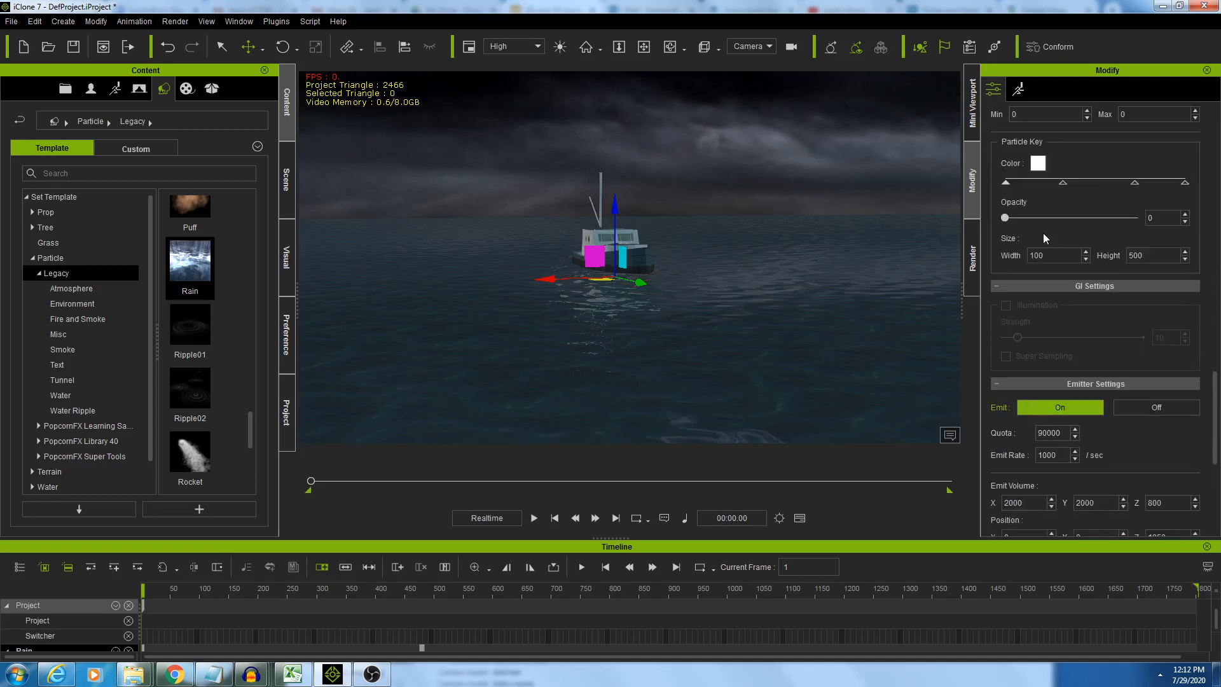
pyautogui.doubleClick(1059, 255)
pyautogui.write('1000')
pyautogui.press('Tab')
pyautogui.scroll(-3, 1115, 369)
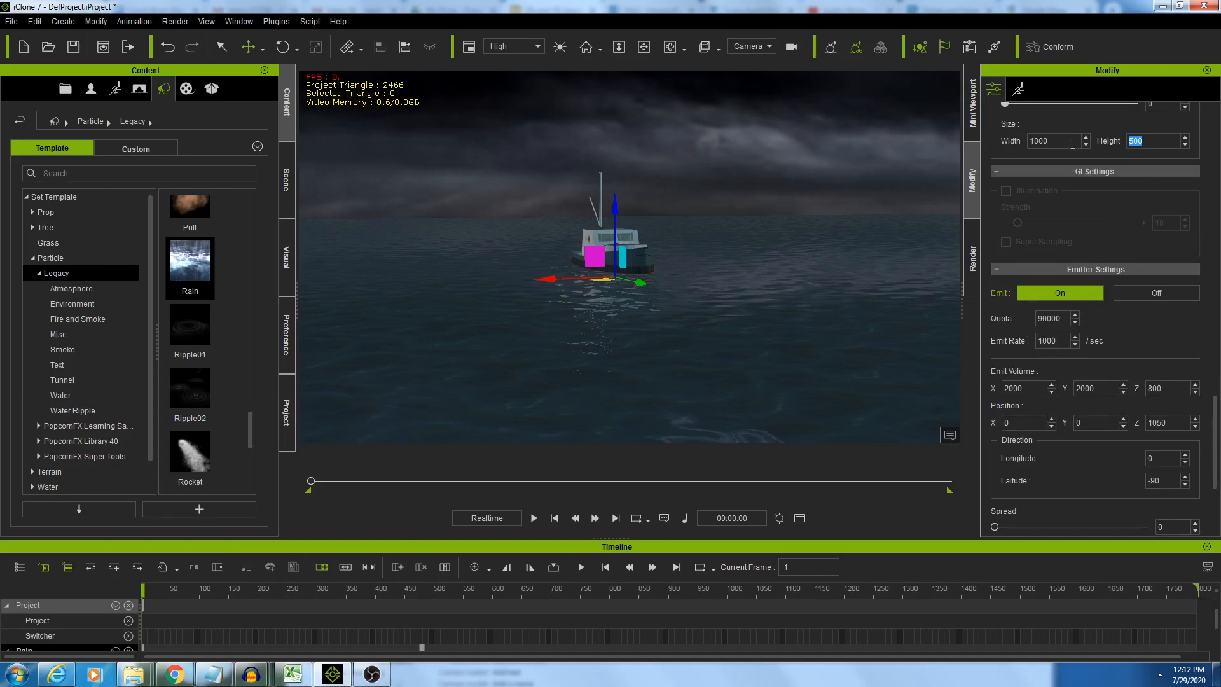
pyautogui.doubleClick(1072, 141)
pyautogui.write('100')
# Set the Rain emitter's emit volume to 7000 in both X and Y
pyautogui.doubleClick(1107, 389)
pyautogui.write('70000')
pyautogui.doubleClick(1041, 388)
pyautogui.write('7000')
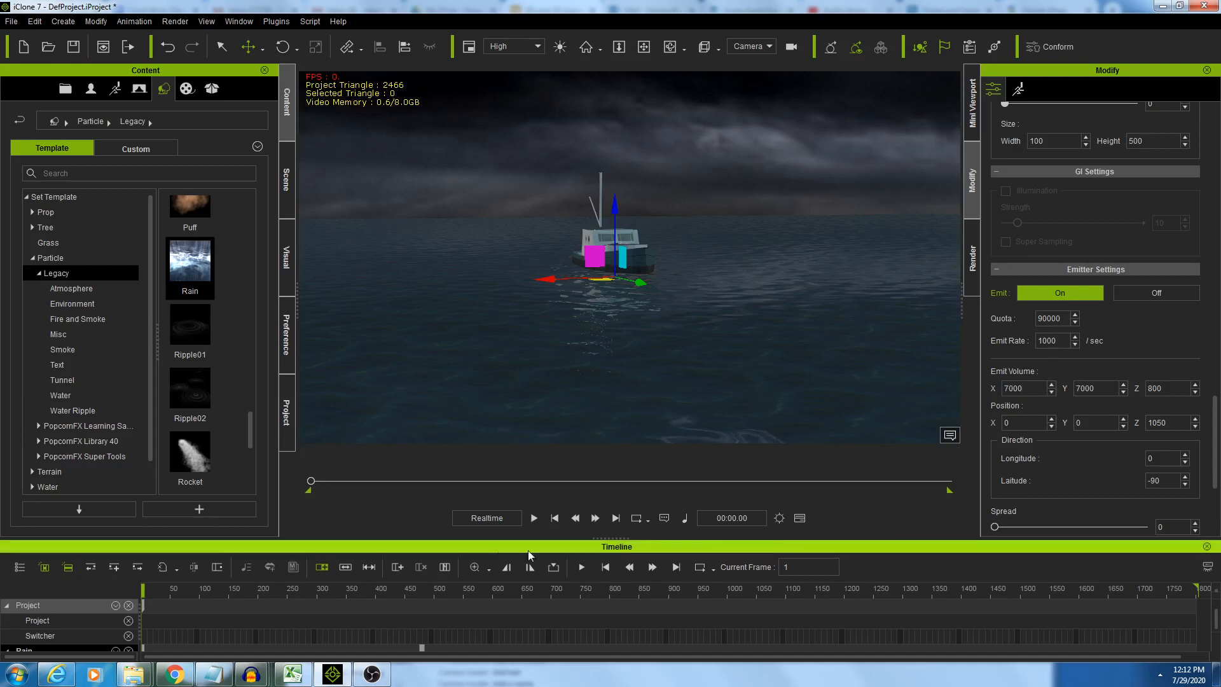
# Preview the scene with the wider rain from the first frame to frame 1615
pyautogui.click(534, 518)
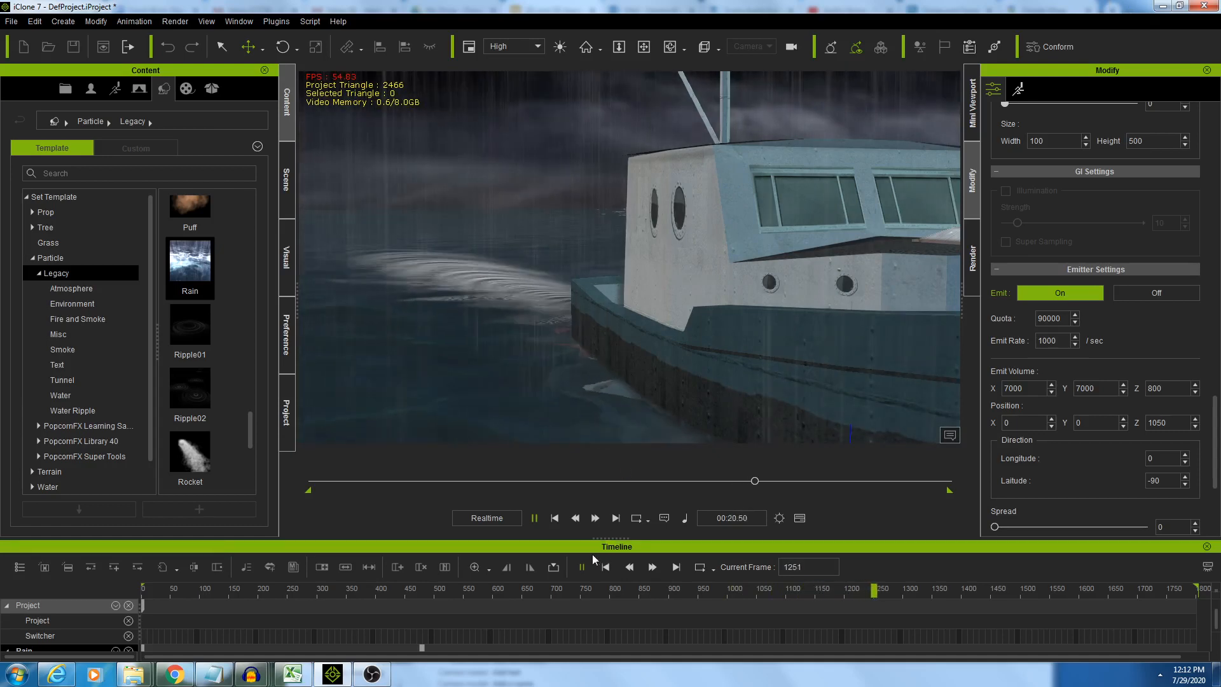
pyautogui.click(535, 519)
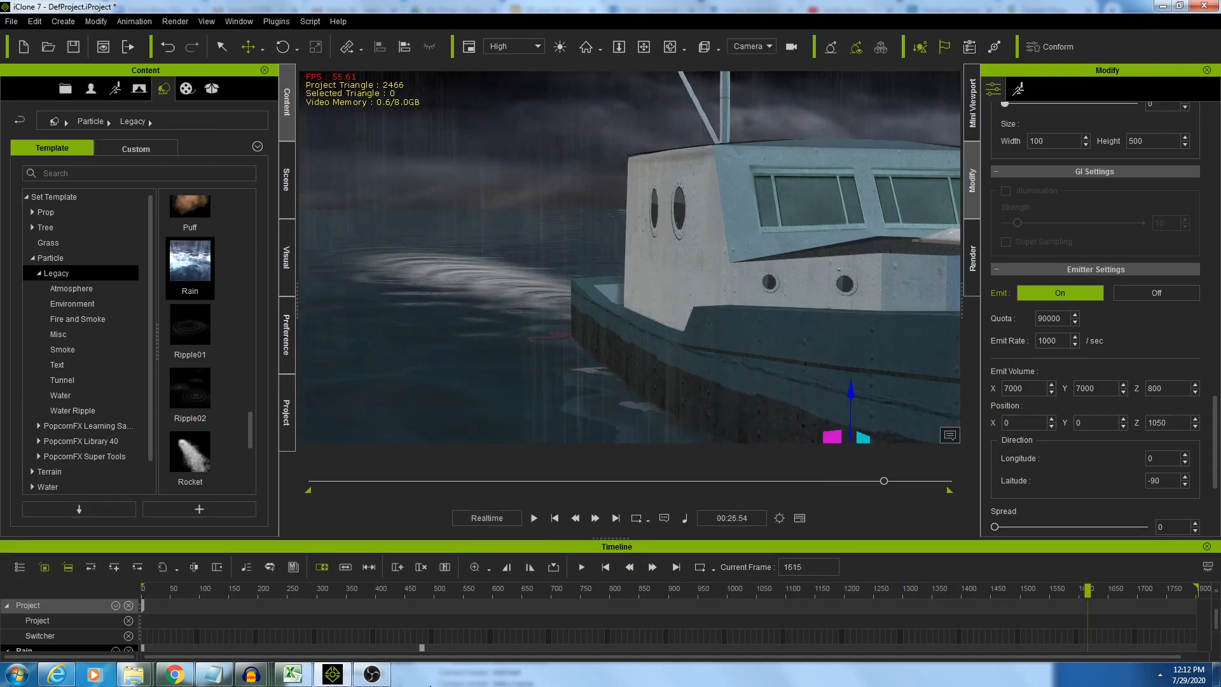
pyautogui.click(372, 675)
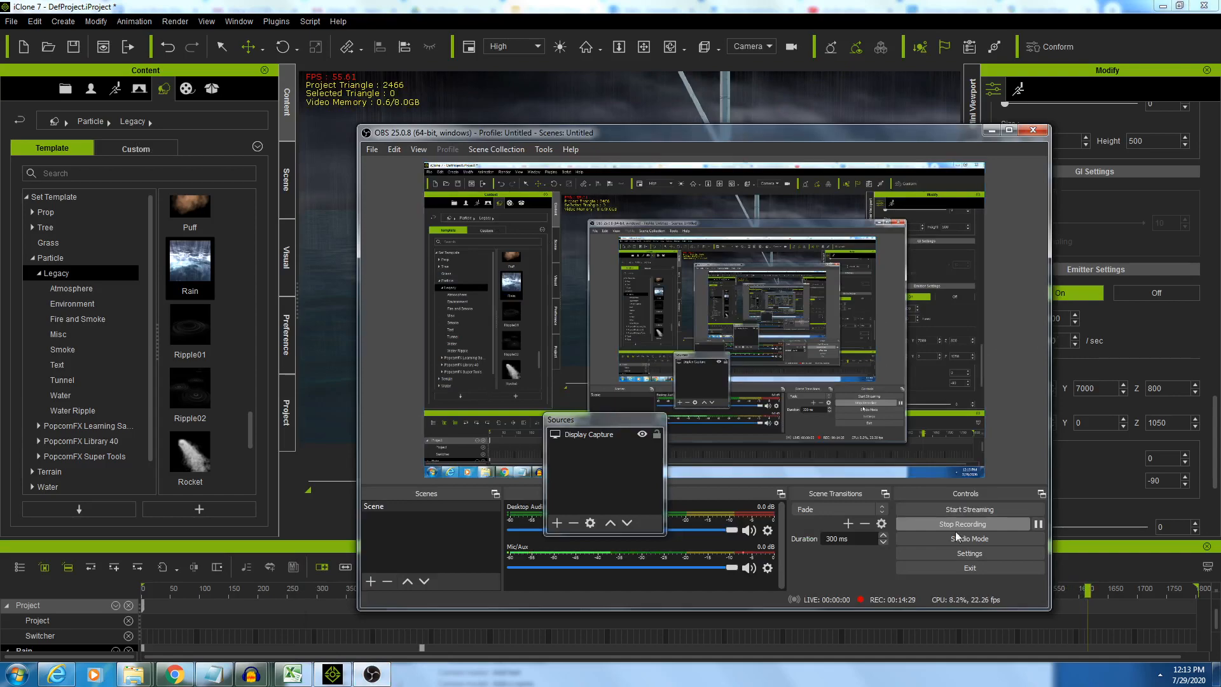